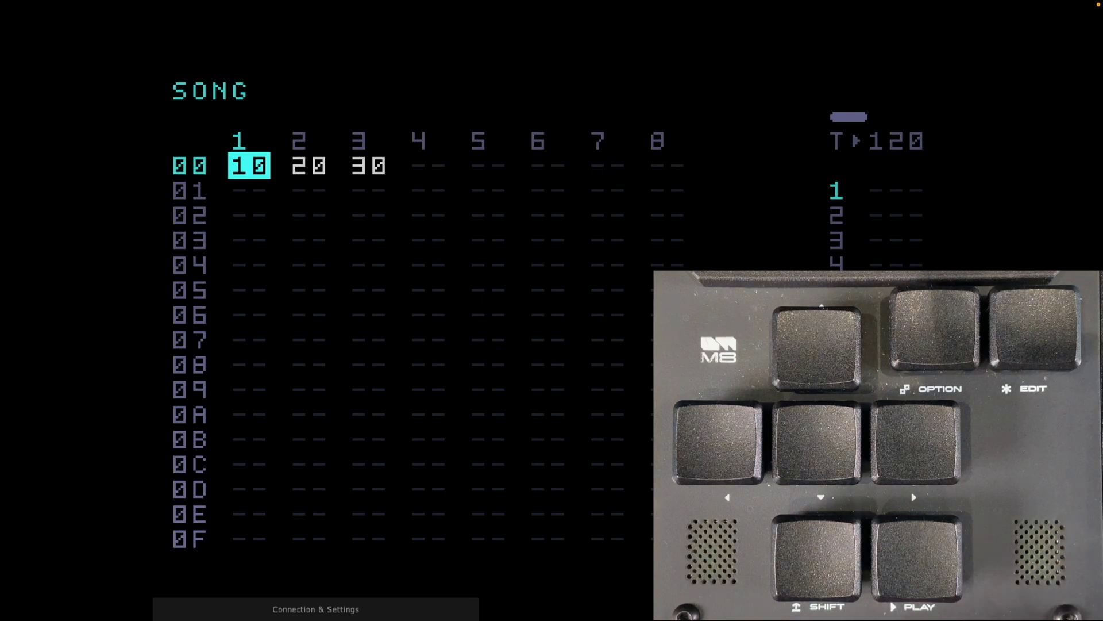
# Step: Play the song from row 00, and open phrase 20 through chain 20 on track 2
pyautogui.press('space')
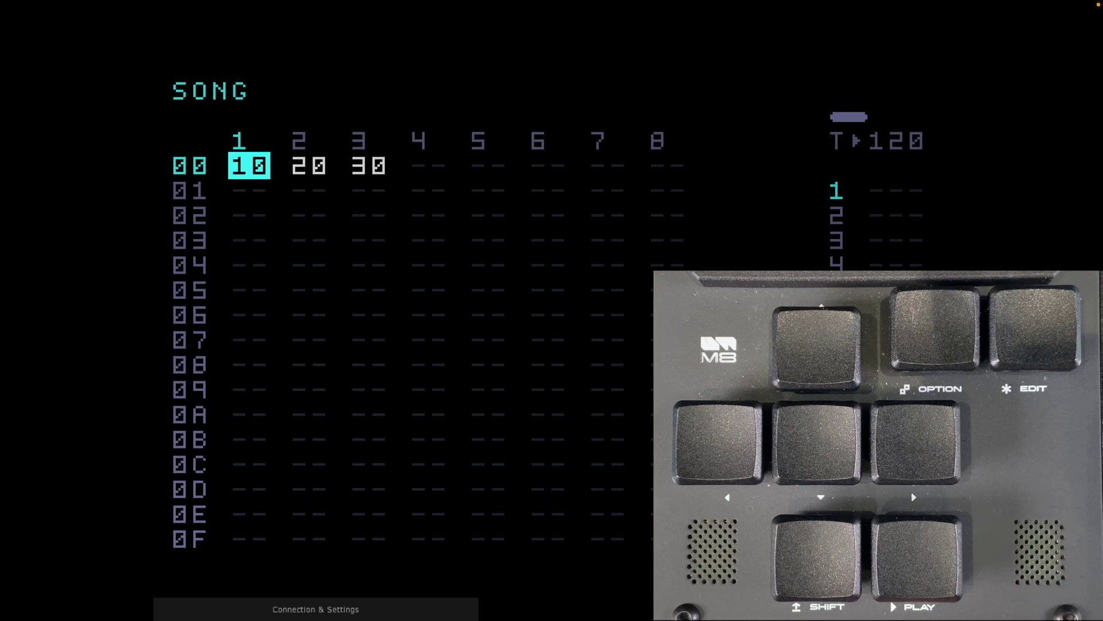
pyautogui.press('Right')
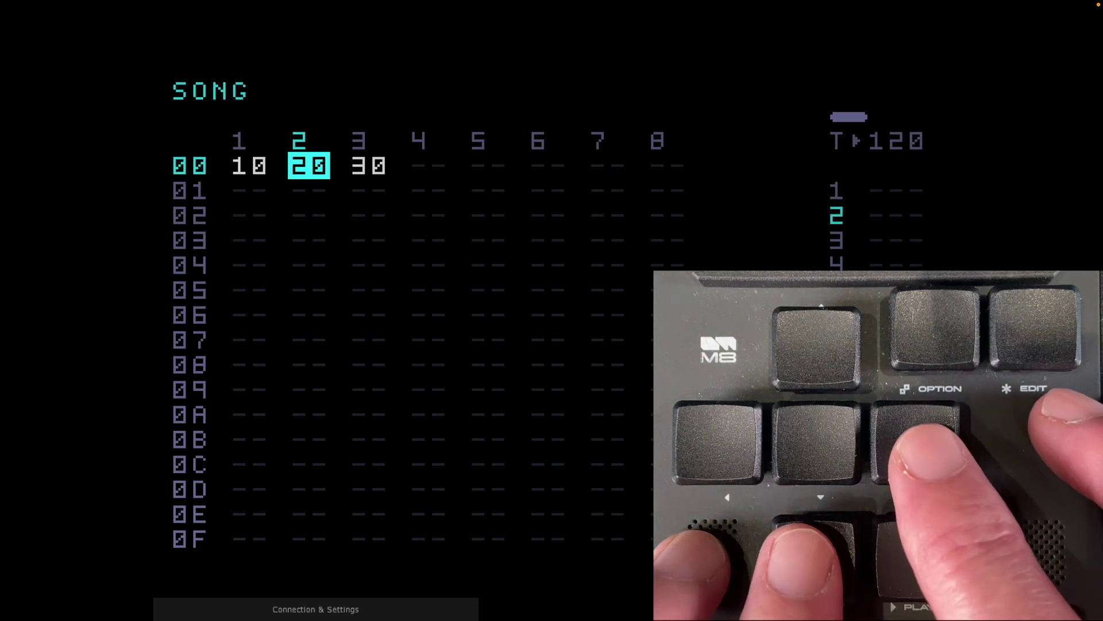
pyautogui.hotkey('shift', 'Right')
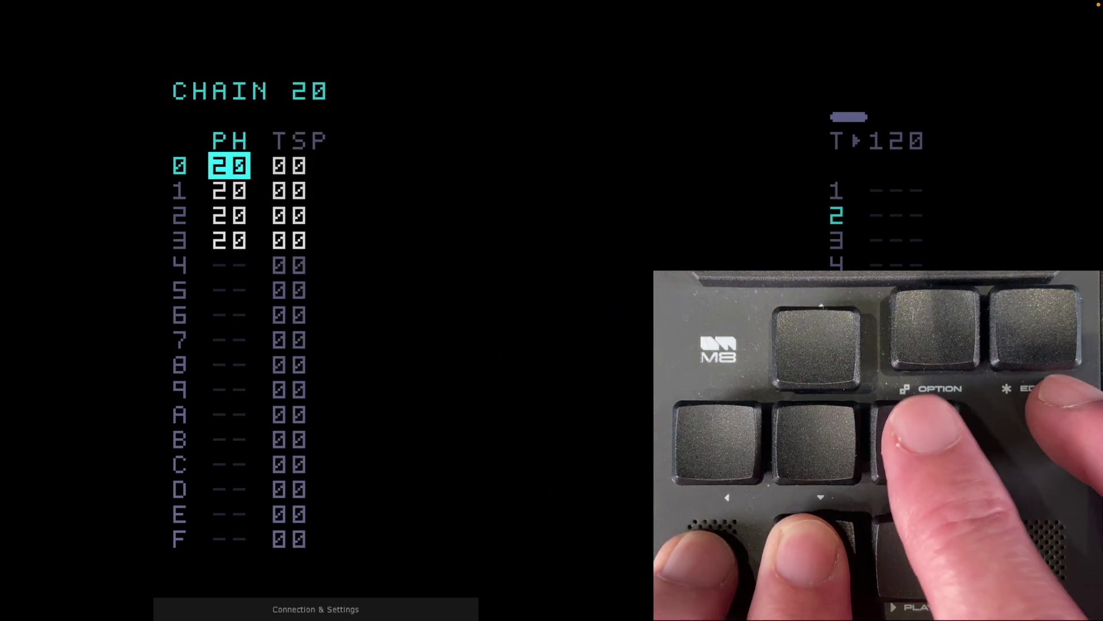
pyautogui.hotkey('shift', 'Right')
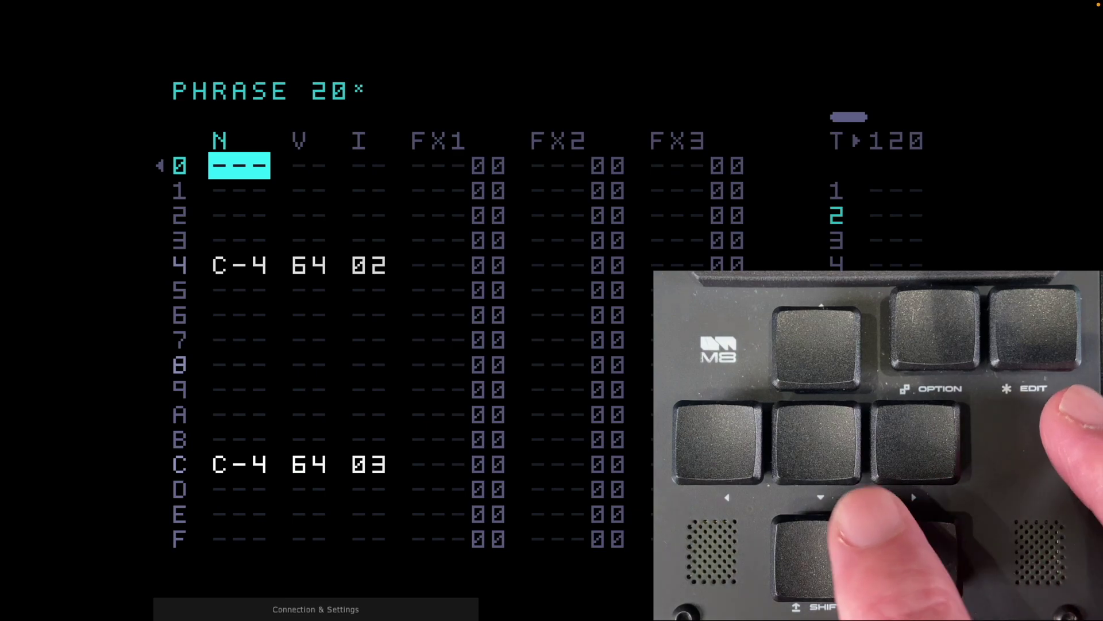
# Step: Go to the C-4 note on row C of phrase 20 and open its instrument, 03
pyautogui.press('Down')
pyautogui.press('Down')
pyautogui.press('Down')
pyautogui.press('Down')
pyautogui.press('Down')
pyautogui.press('Down')
pyautogui.press('Down')
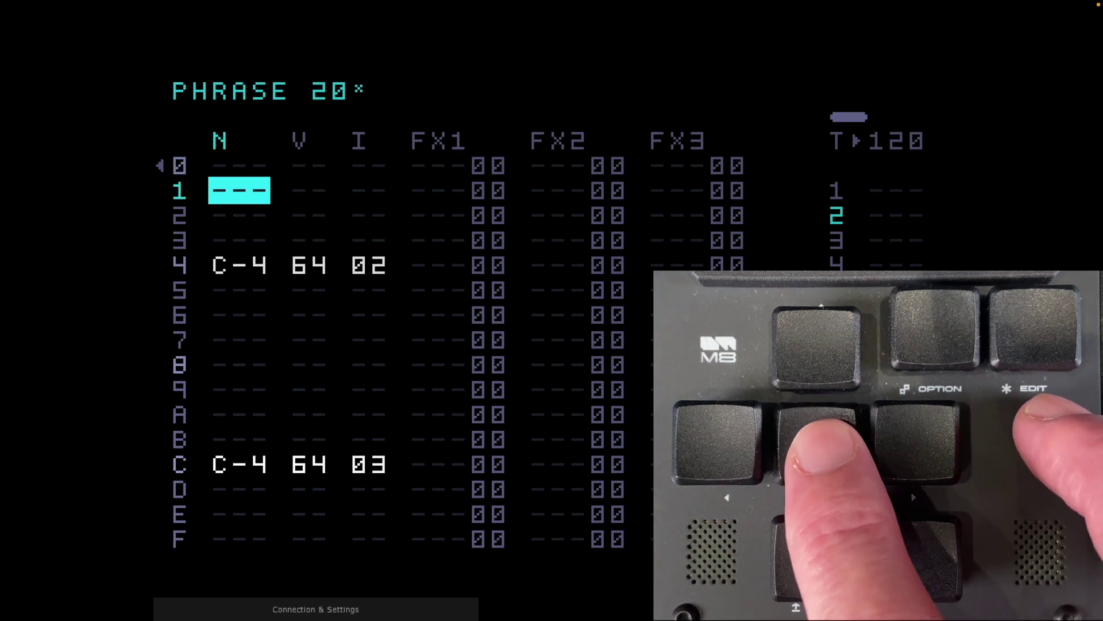
pyautogui.press('Down')
pyautogui.press('Down')
pyautogui.press('Down')
pyautogui.press('Down')
pyautogui.press('Down')
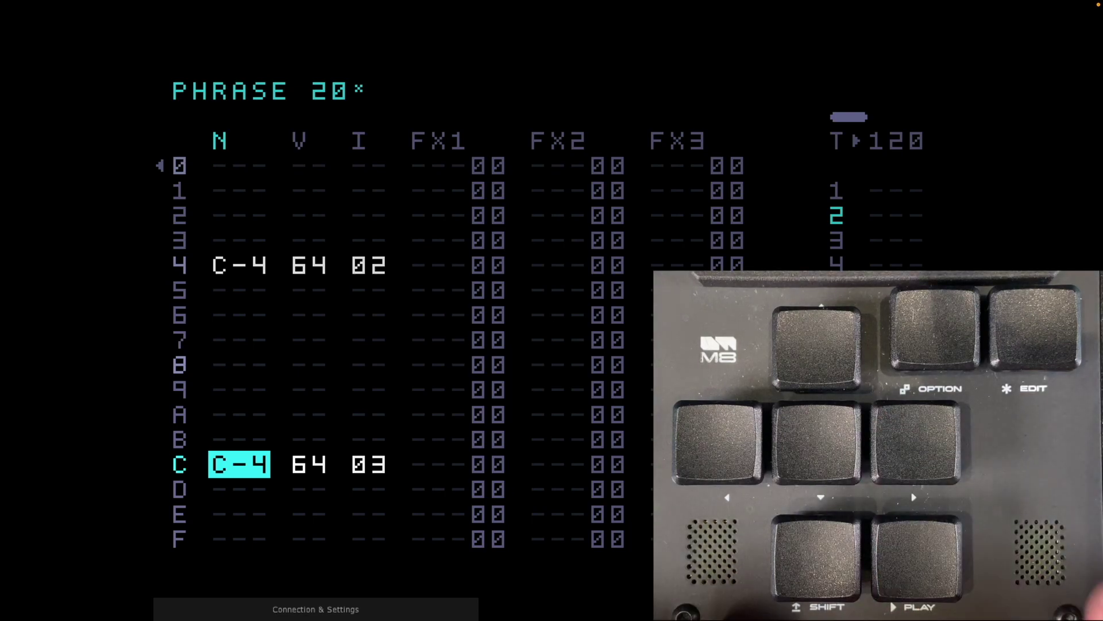
pyautogui.hotkey('shift', 'Right')
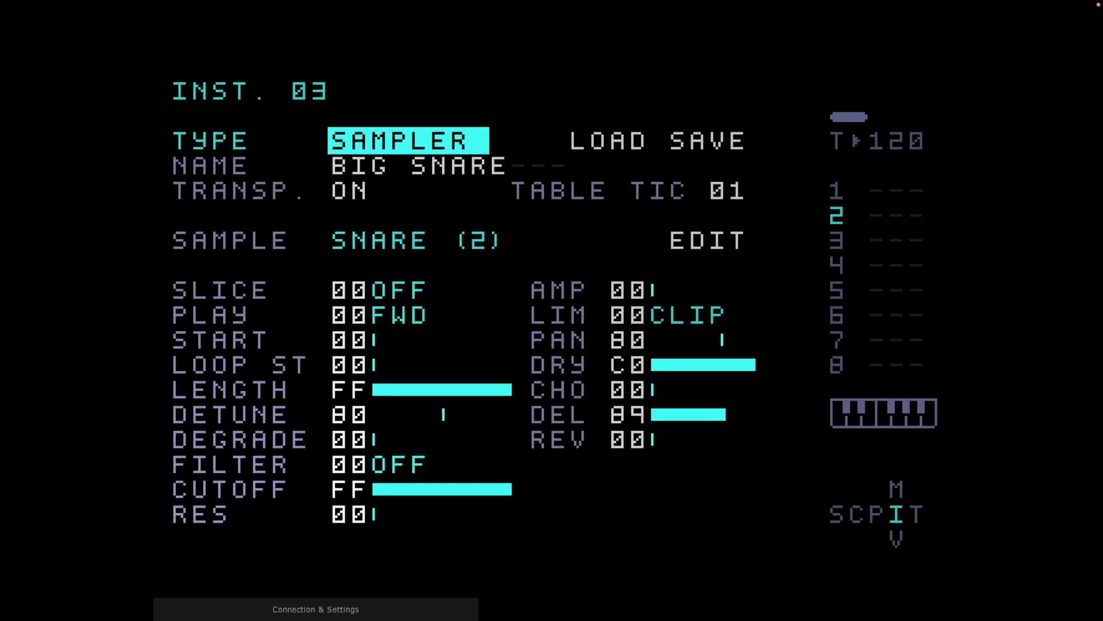
# Step: Go to the delay send (DEL) parameter of the BIG SNARE instrument to examine it
pyautogui.press('Down')
pyautogui.press('Down')
pyautogui.press('Down')
pyautogui.press('Down')
pyautogui.press('Down')
pyautogui.press('Down')
pyautogui.press('Down')
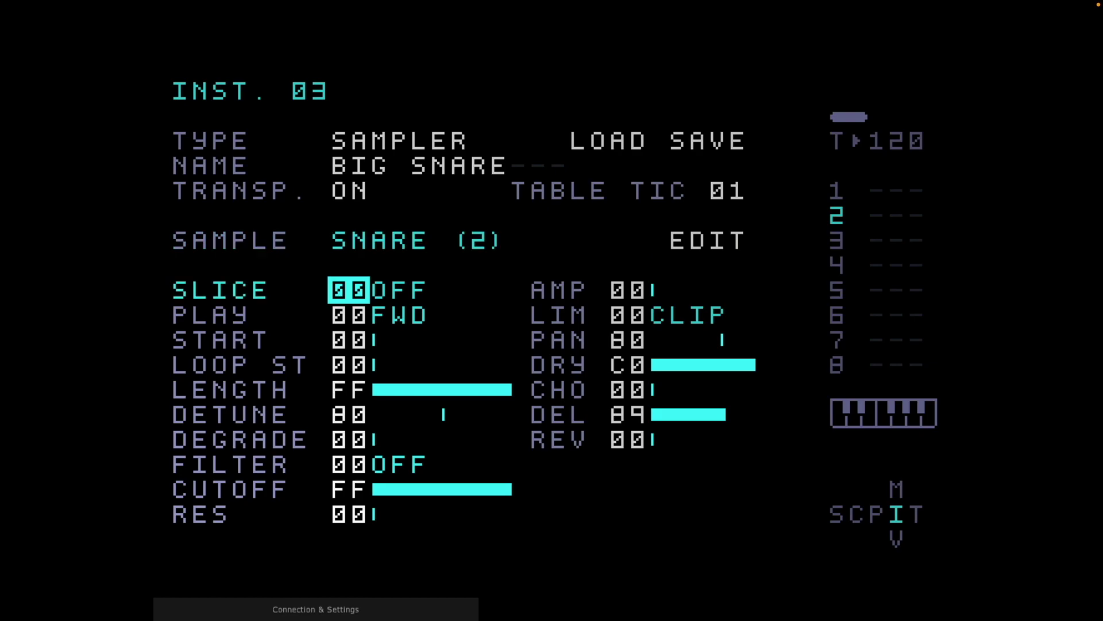
pyautogui.press('Down')
pyautogui.press('Down')
pyautogui.press('Right')
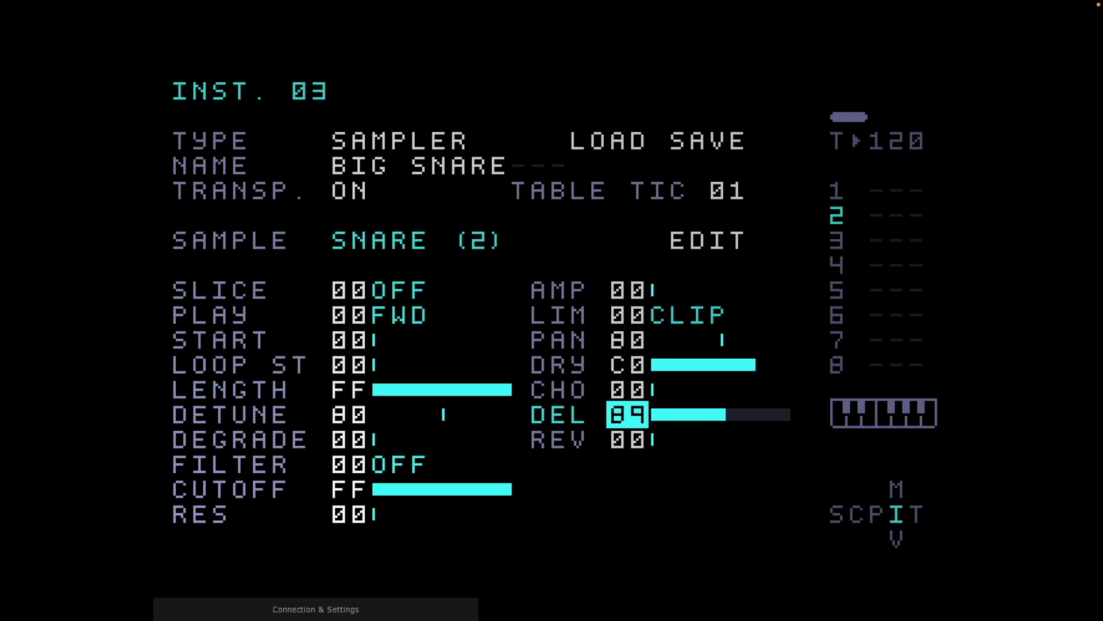
# Step: In the effect settings, set the left delay time to 30, raise the right delay time by two large increments, and start playback
pyautogui.hotkey('shift', 'Up')
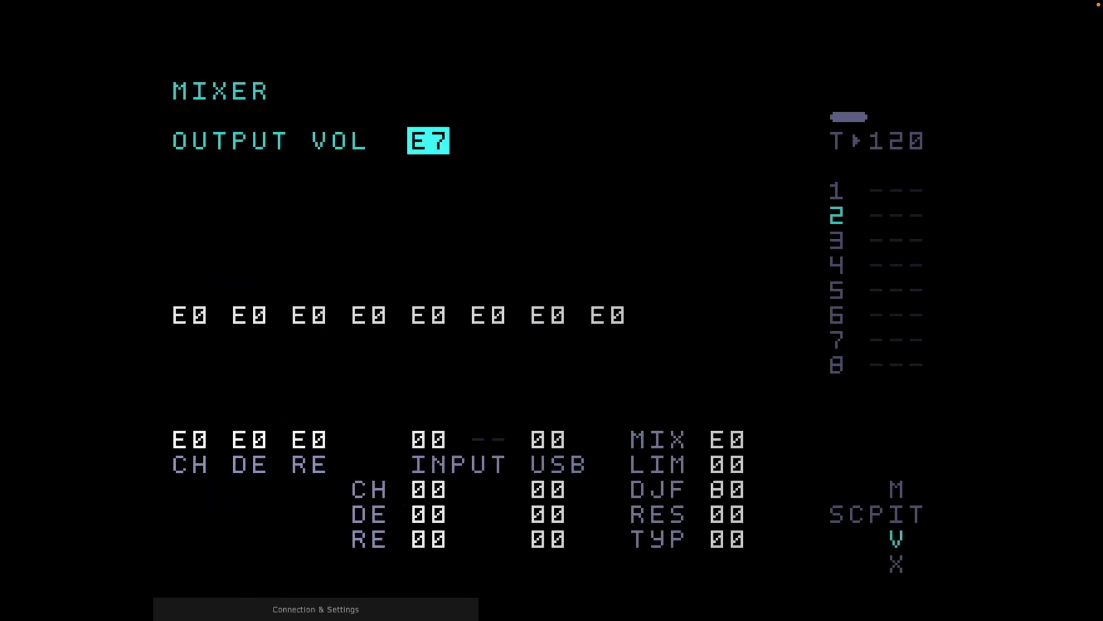
pyautogui.hotkey('shift', 'Down')
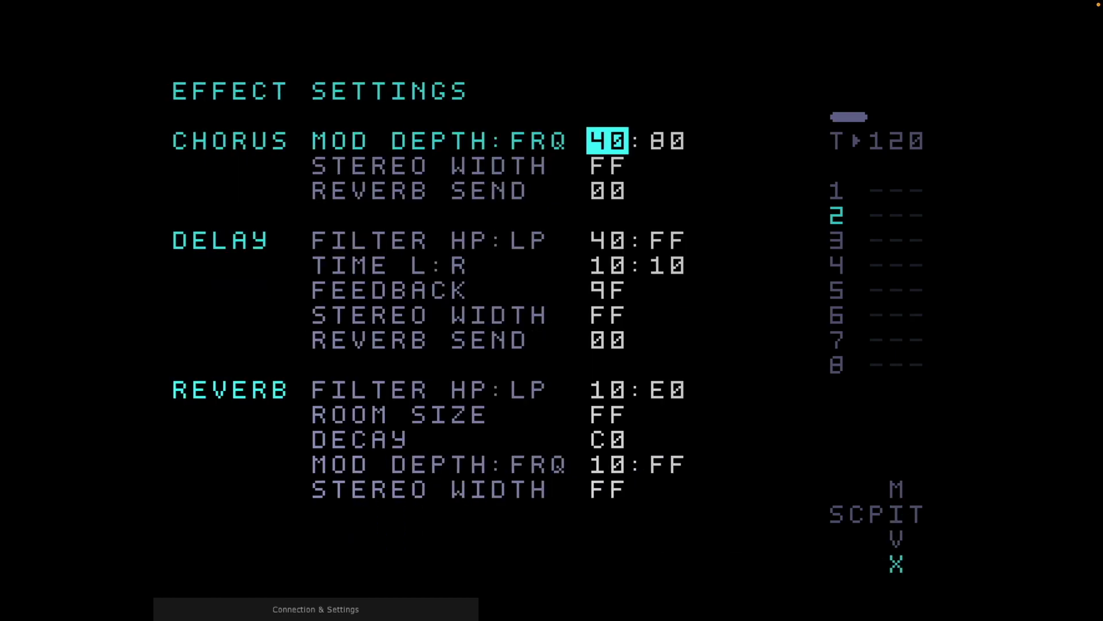
pyautogui.press('Down')
pyautogui.press('Down')
pyautogui.press('Down')
pyautogui.press('Down')
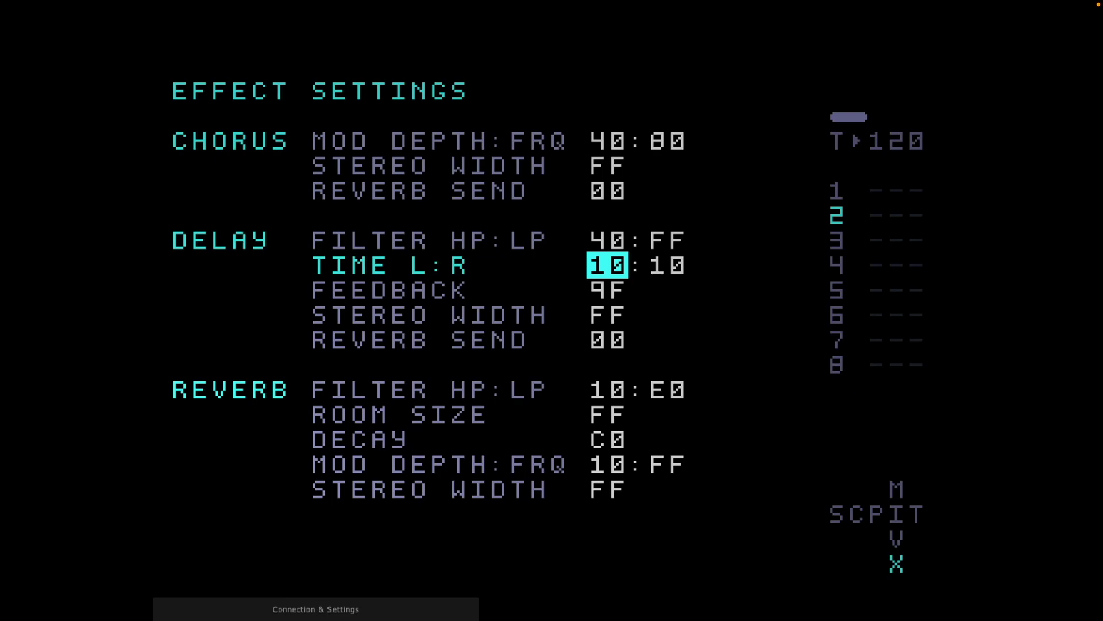
pyautogui.hotkey('x', 'Up')
pyautogui.press('Right')
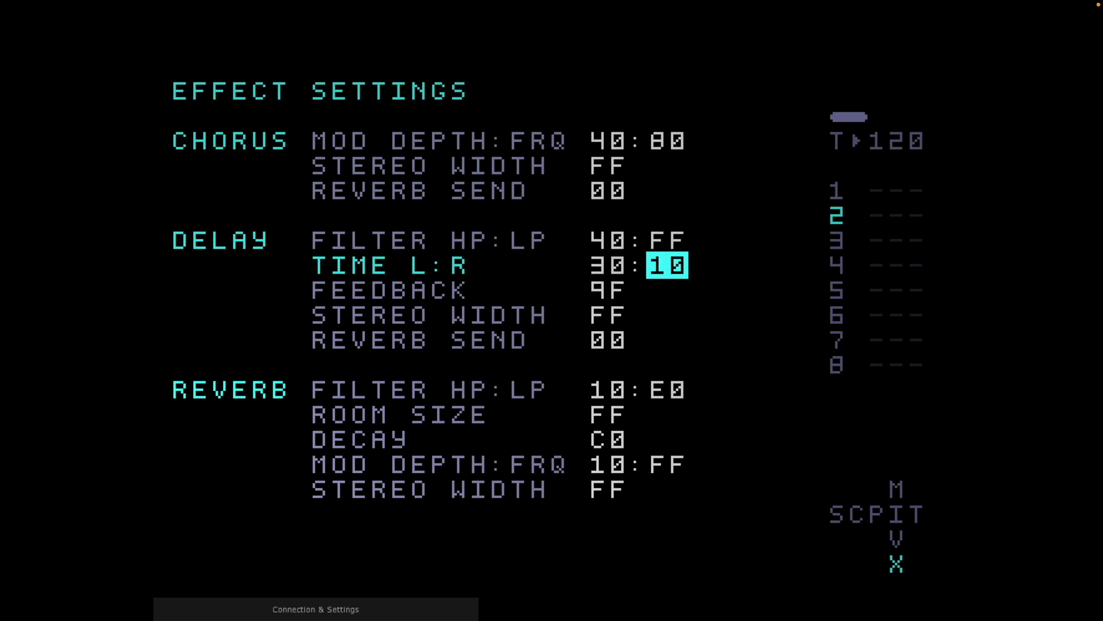
pyautogui.hotkey('x', 'Up')
pyautogui.hotkey('x', 'Up')
pyautogui.press('space')
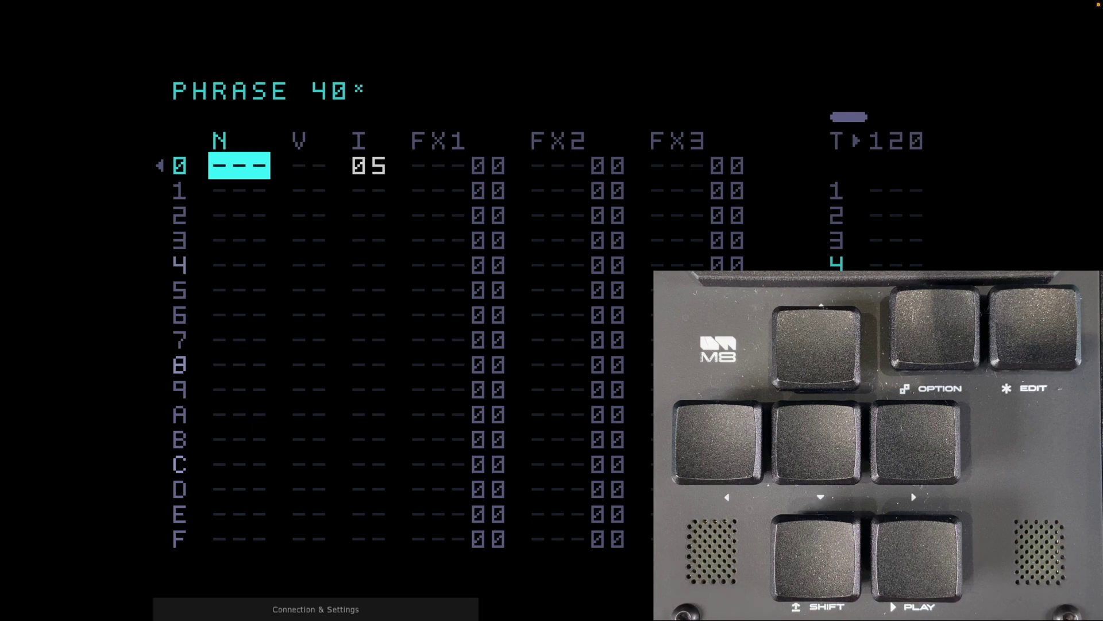
# Step: Enter C-4 with instrument 05 on row 0 of phrase 40 and fill note, volume and instrument on every second row through row F
pyautogui.press('x')
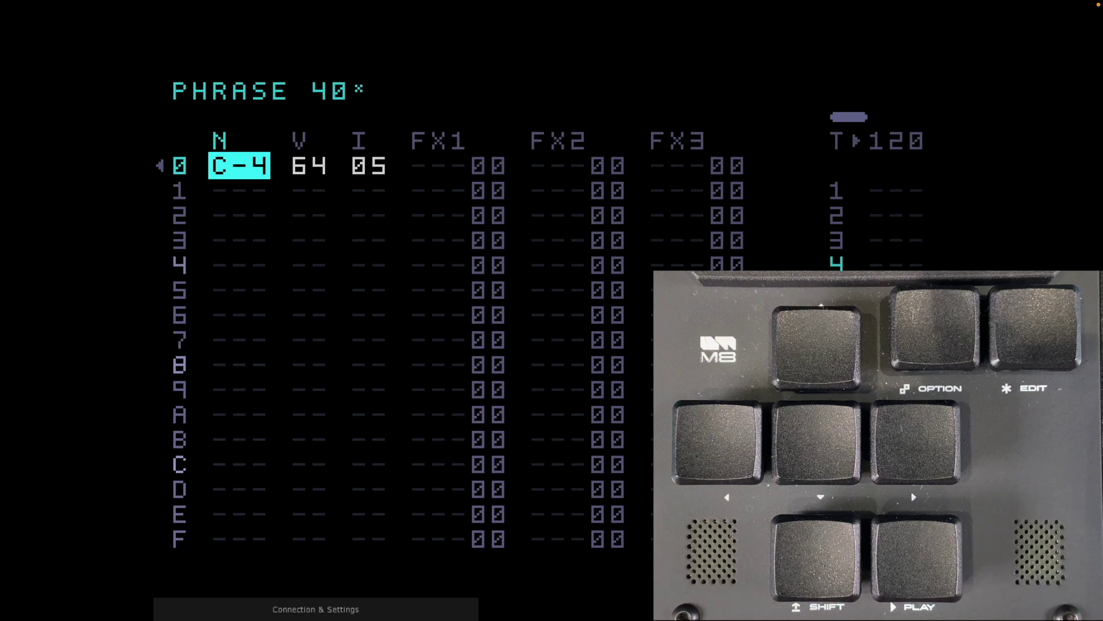
pyautogui.hotkey('shift', 'z')
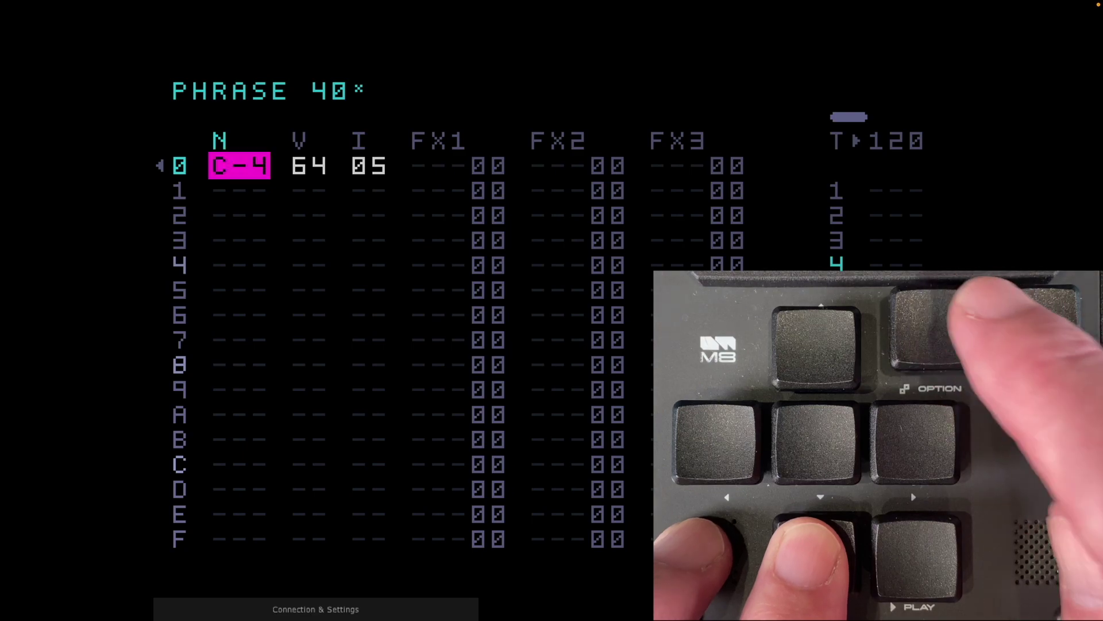
pyautogui.press('Right')
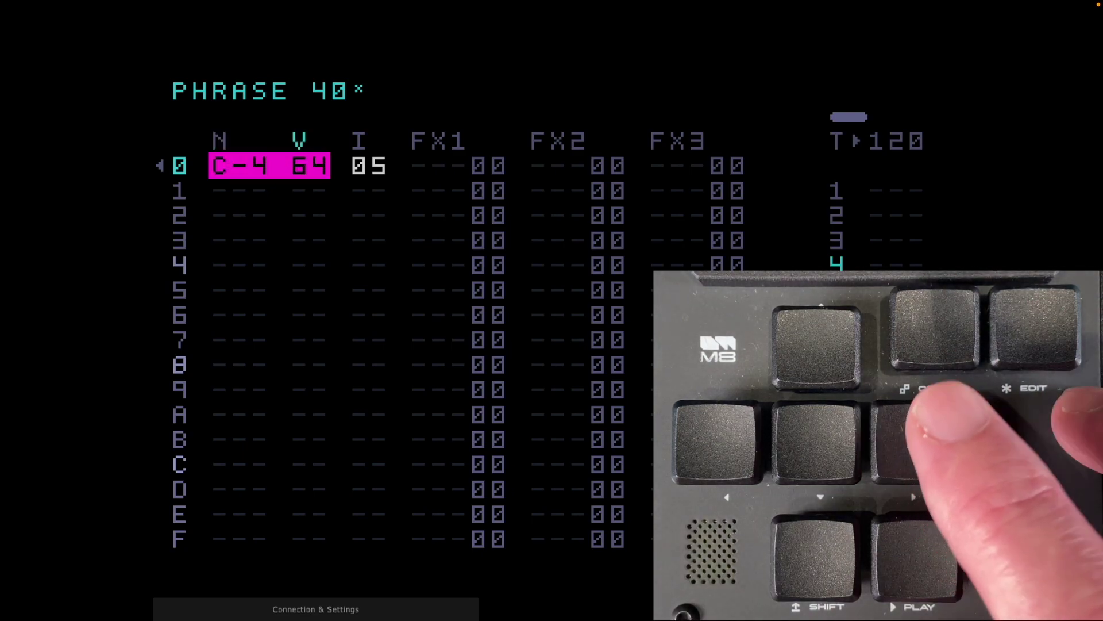
pyautogui.press('Right')
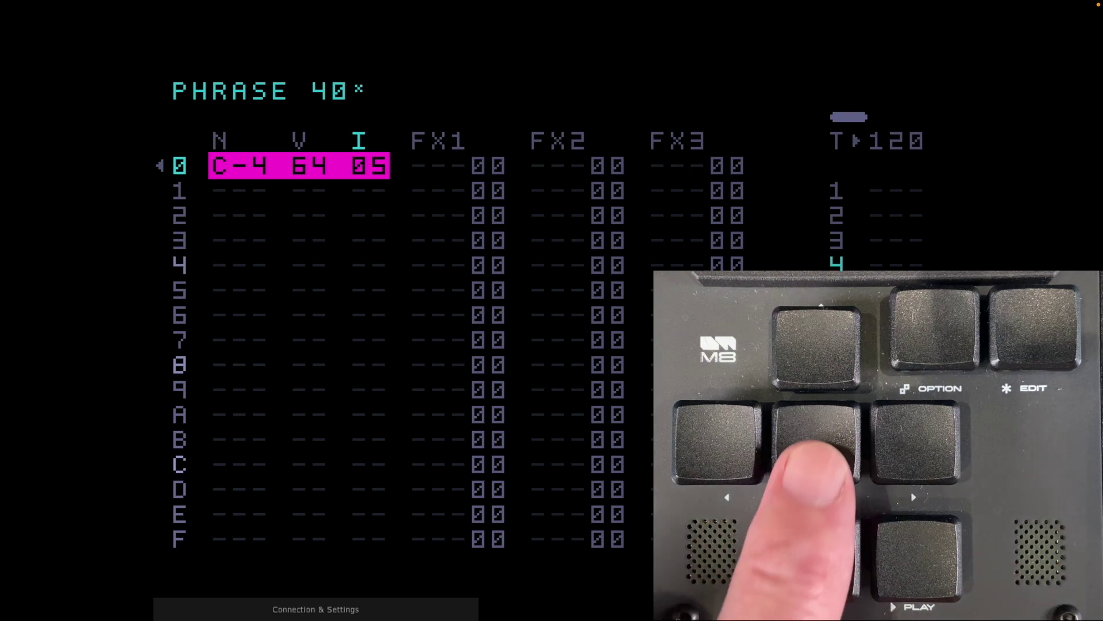
pyautogui.press('Down')
pyautogui.press('Down')
pyautogui.press('Down')
pyautogui.press('Down')
pyautogui.press('Down')
pyautogui.press('Down')
pyautogui.press('Down')
pyautogui.press('Down')
pyautogui.press('Down')
pyautogui.press('Down')
pyautogui.press('Down')
pyautogui.press('Down')
pyautogui.press('Down')
pyautogui.press('Down')
pyautogui.press('Down')
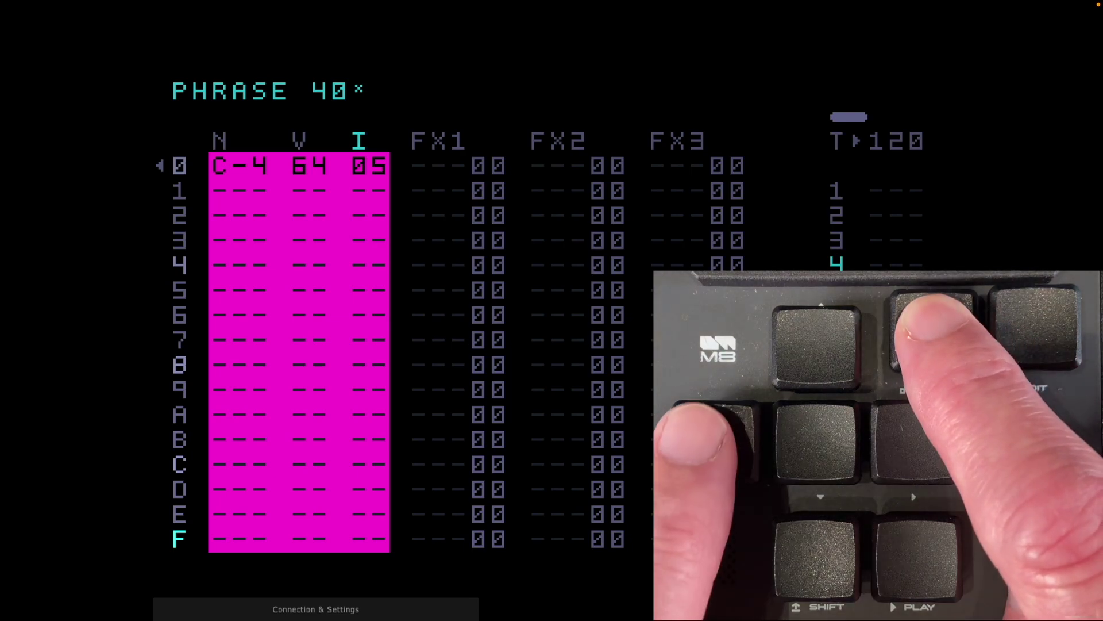
pyautogui.press('Left')
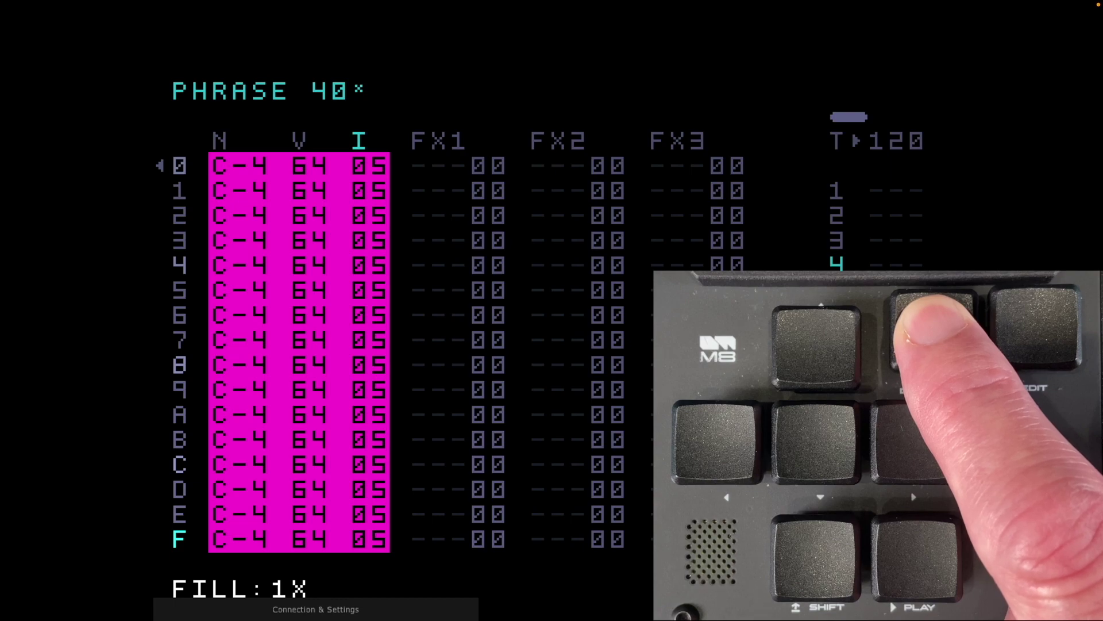
pyautogui.press('Left')
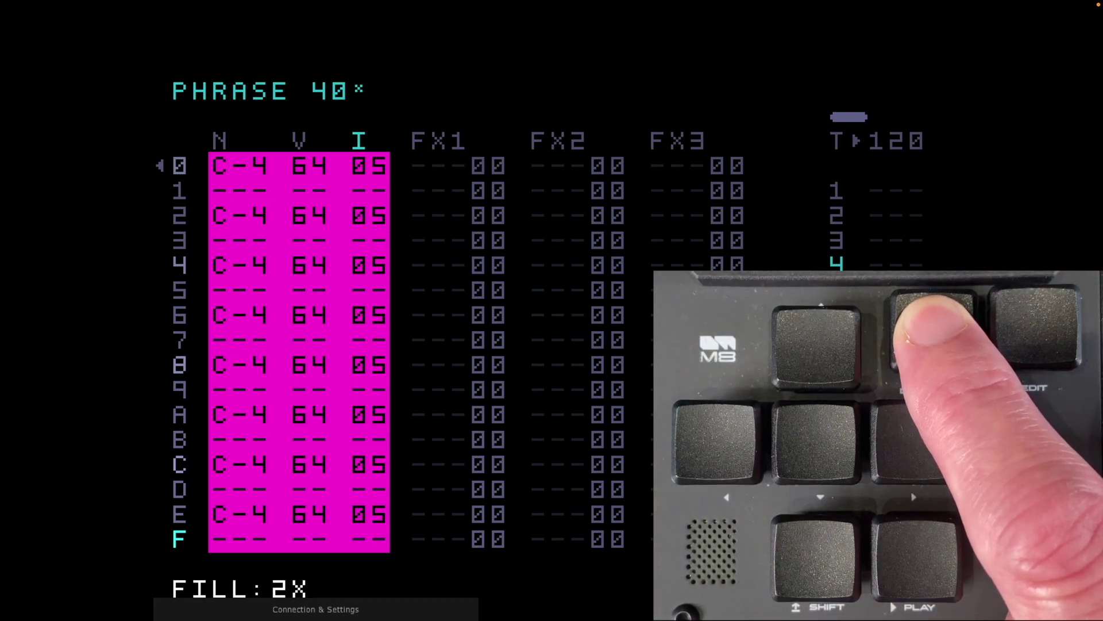
pyautogui.press('alt')
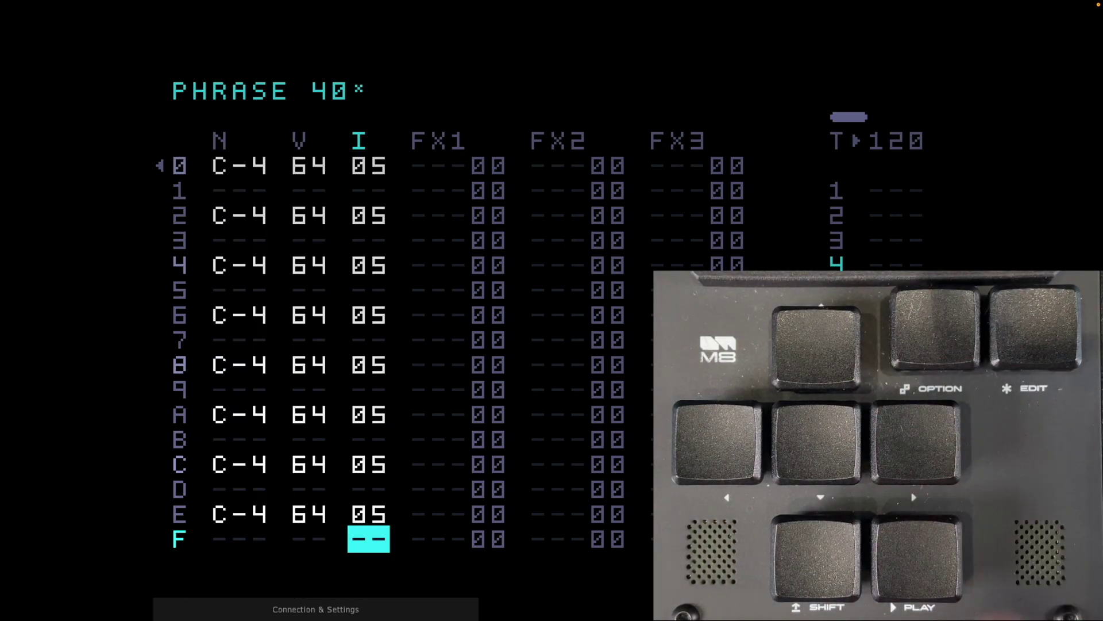
# Step: Return to the instrument entry on row 0 of phrase 40
pyautogui.press('Up')
pyautogui.press('Up')
pyautogui.press('Up')
pyautogui.press('Up')
pyautogui.press('Up')
pyautogui.press('Up')
pyautogui.press('Up')
pyautogui.press('Up')
pyautogui.press('Up')
pyautogui.press('Up')
pyautogui.press('Up')
pyautogui.press('Up')
pyautogui.press('Up')
pyautogui.press('Up')
pyautogui.press('Up')
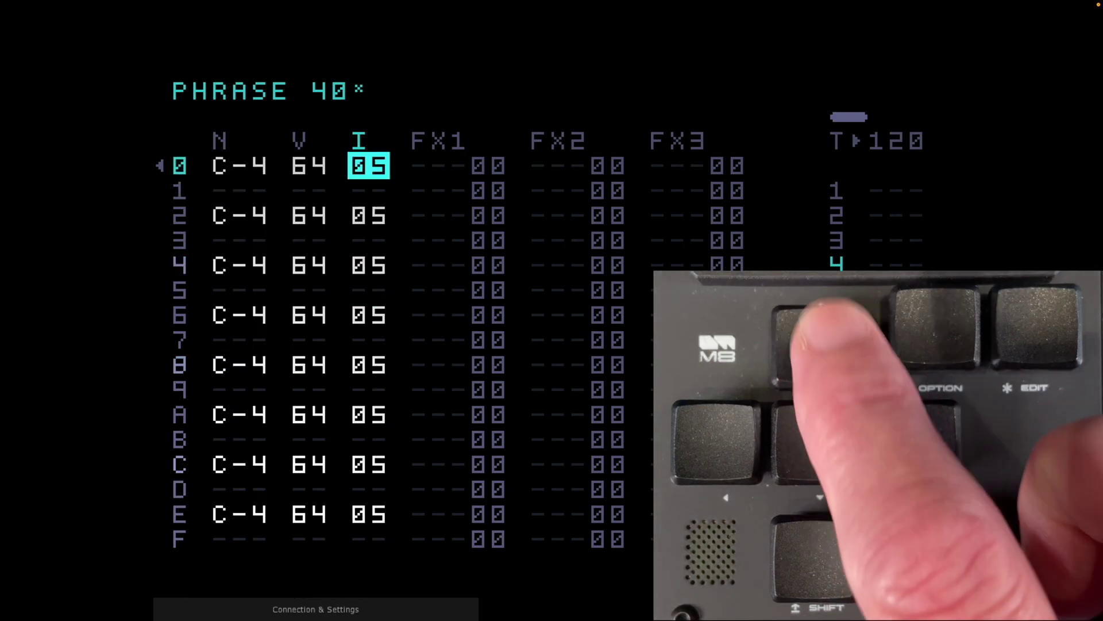
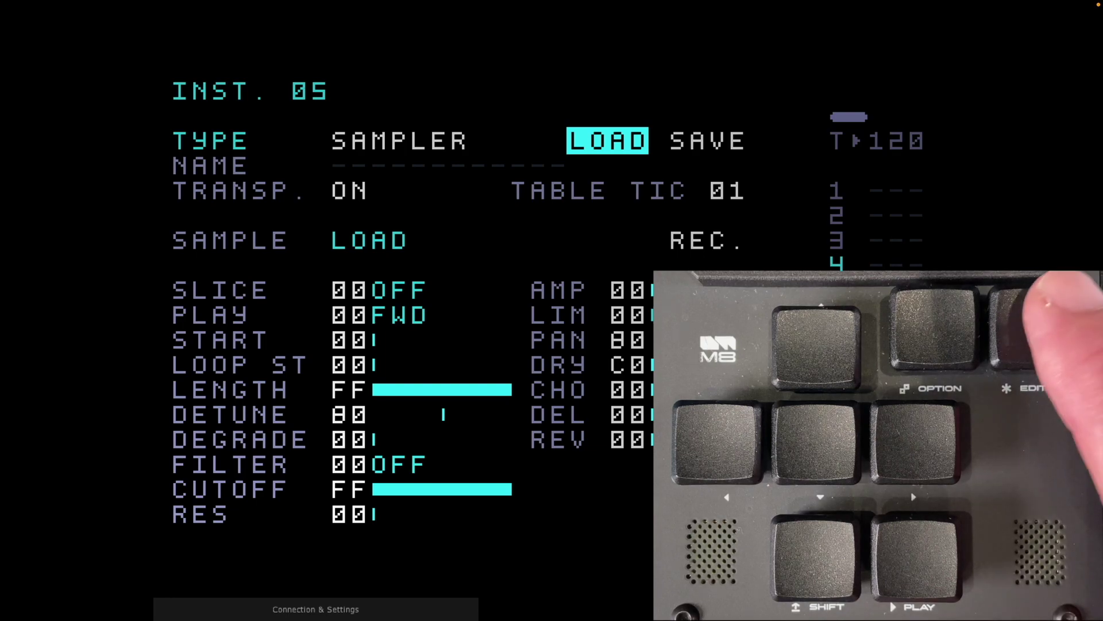
# Step: Open the instrument loader for instrument 05 and browse to the SAMPLES/PACKS/ELECTRONISOUNDS folder
pyautogui.press('x')
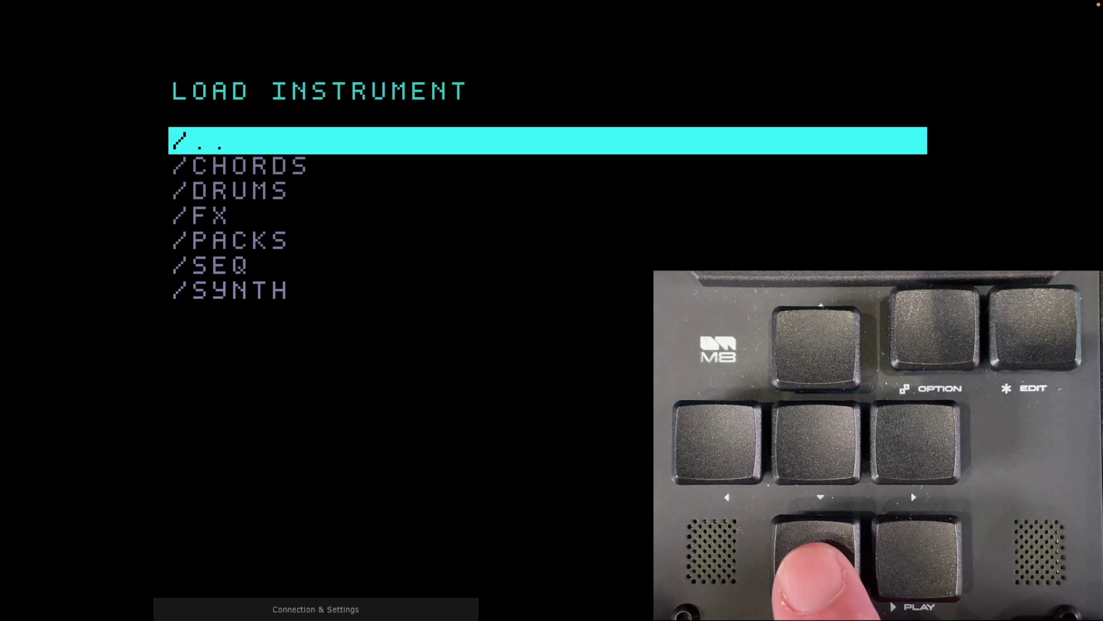
pyautogui.hotkey('shift', 'Left')
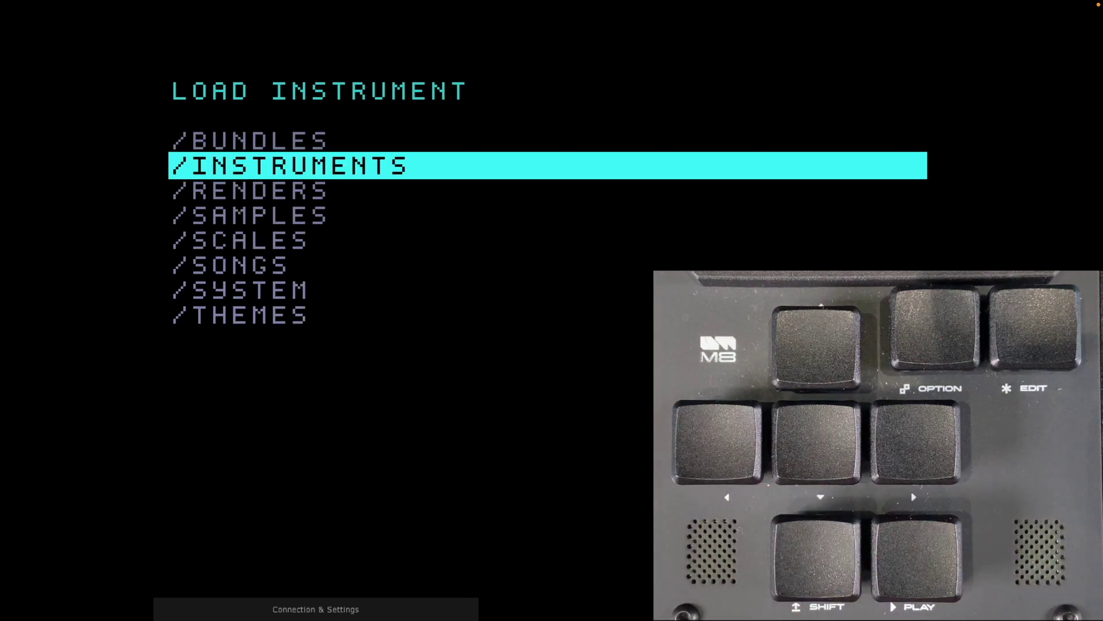
pyautogui.press('Down')
pyautogui.press('Down')
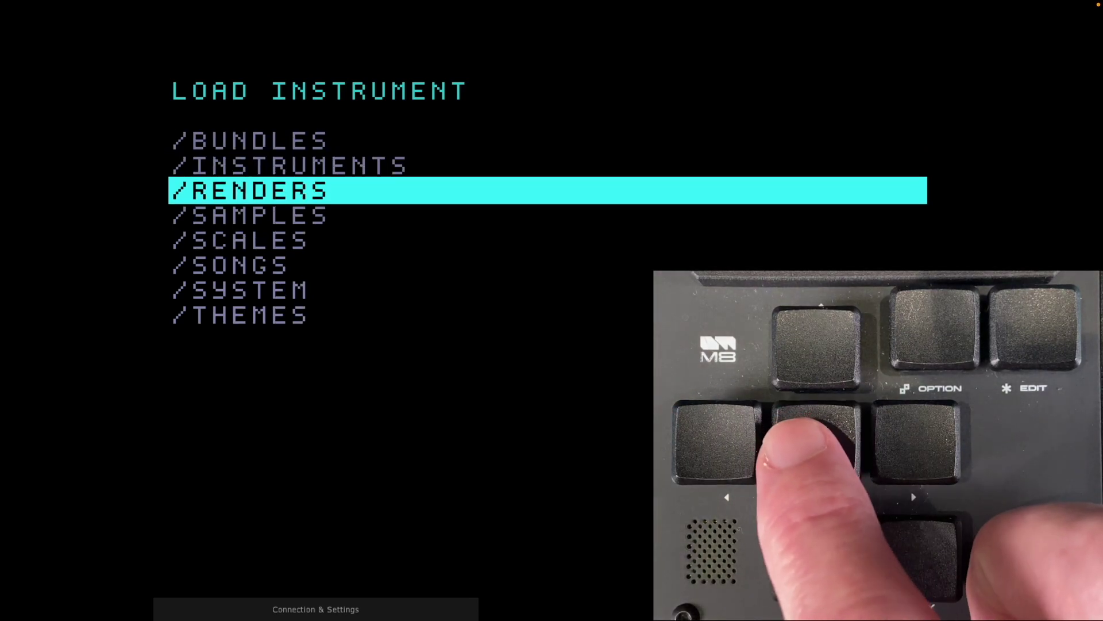
pyautogui.press('x')
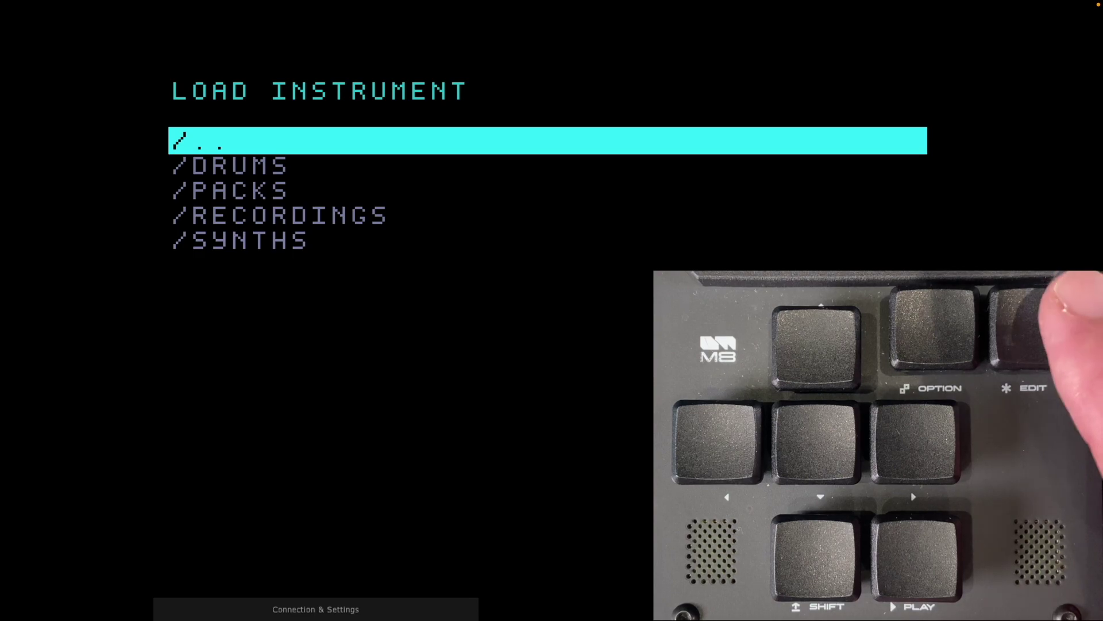
pyautogui.press('Down')
pyautogui.press('Down')
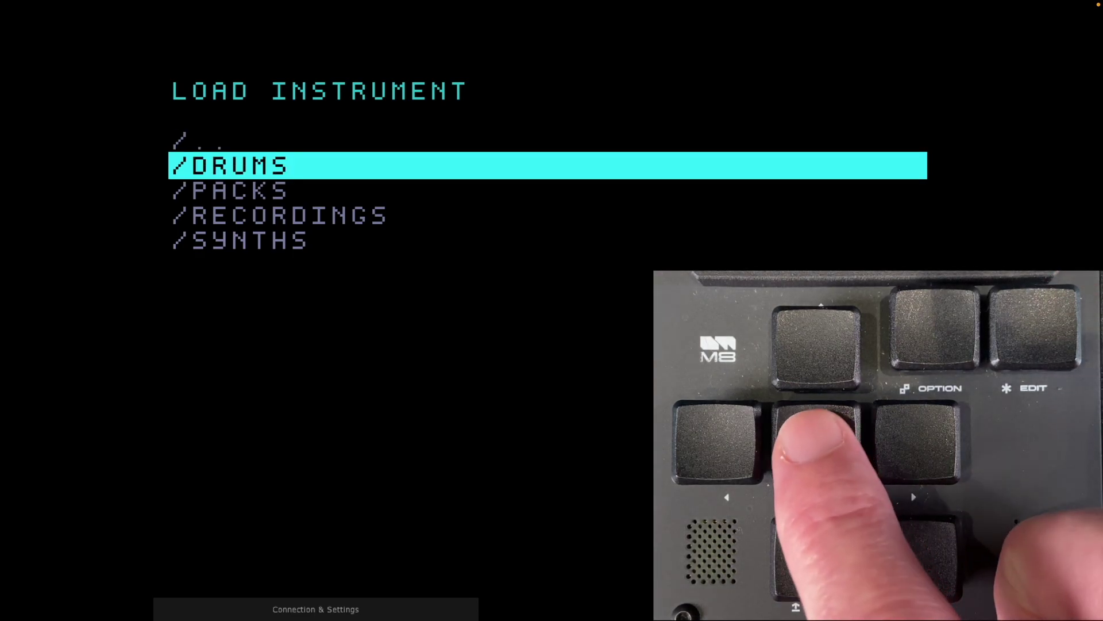
pyautogui.press('x')
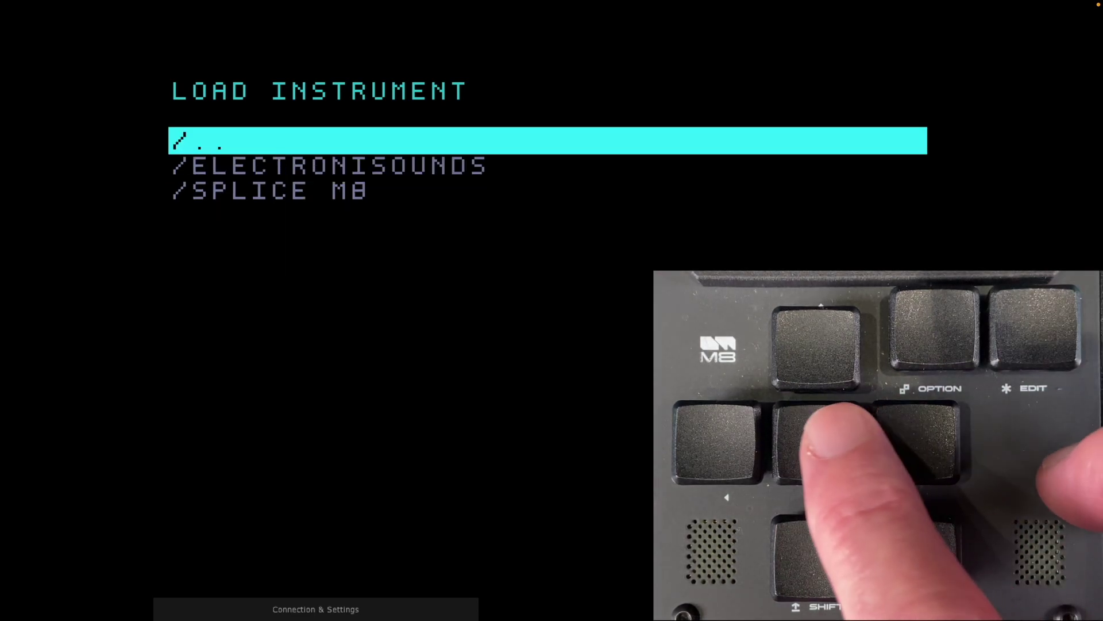
pyautogui.press('Down')
pyautogui.press('x')
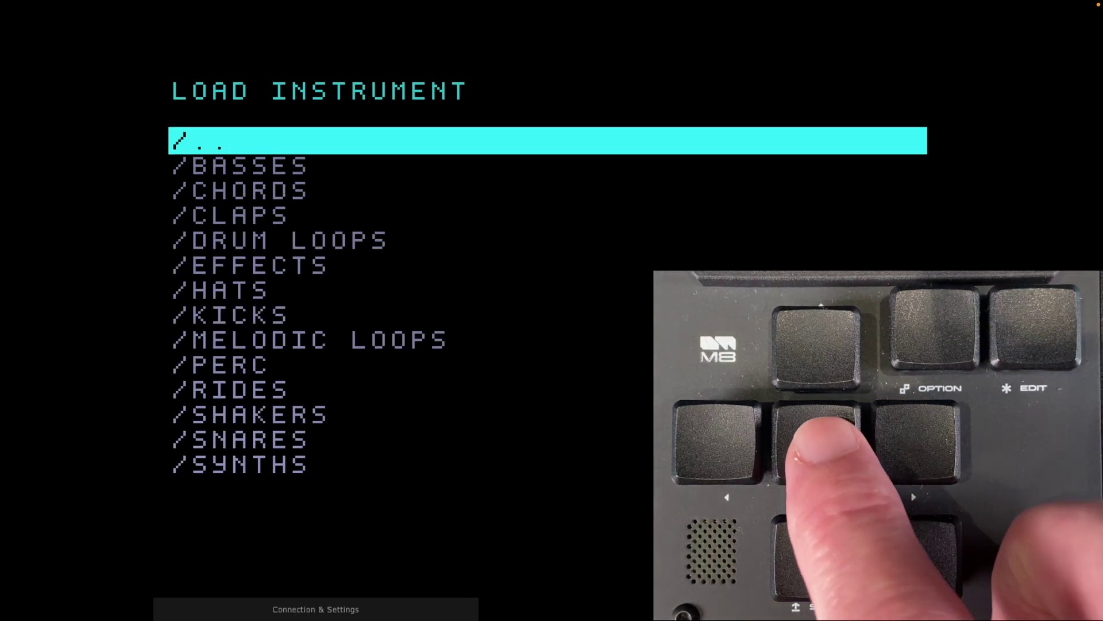
# Step: Load BASS-ACES.WAV from the BASSES folder into instrument 05
pyautogui.press('Down')
pyautogui.press('x')
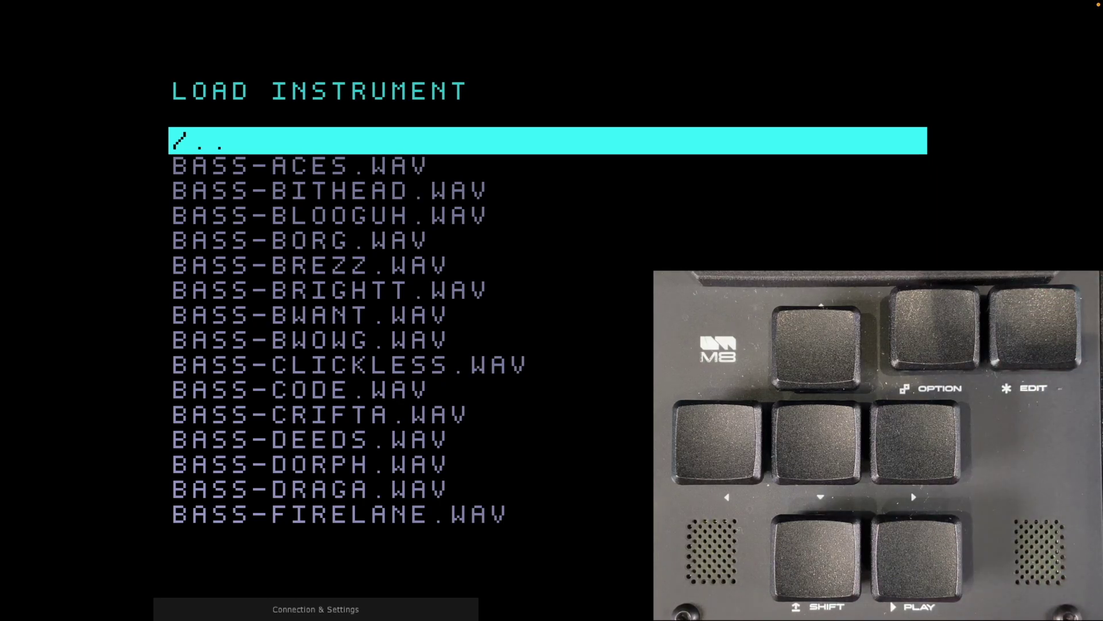
pyautogui.press('Down')
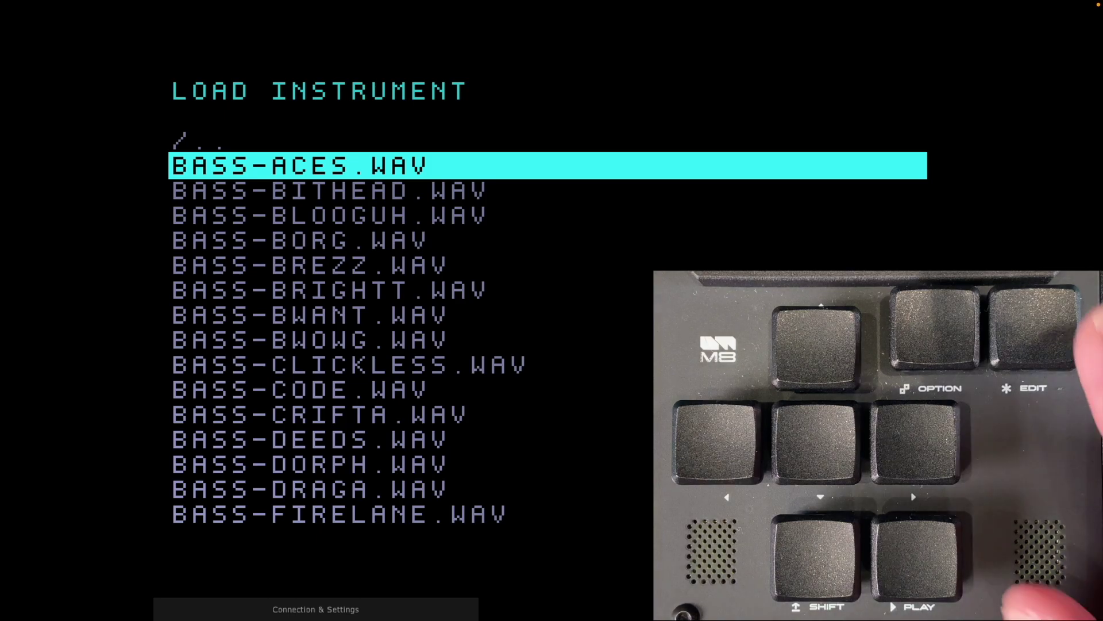
pyautogui.press('x')
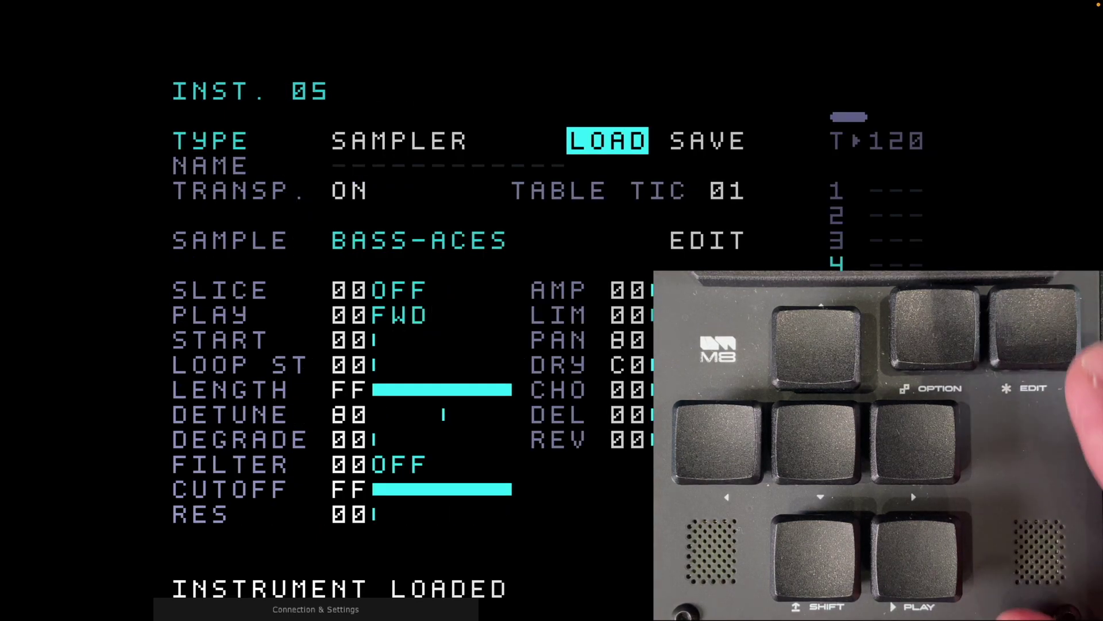
# Step: Name instrument 05 "BASS ACE"
pyautogui.press('Down')
pyautogui.press('Left')
pyautogui.press('Left')
pyautogui.press('Left')
pyautogui.press('Left')
pyautogui.press('Left')
pyautogui.press('Left')
pyautogui.press('Left')
pyautogui.press('Left')
pyautogui.press('Left')
pyautogui.press('Left')
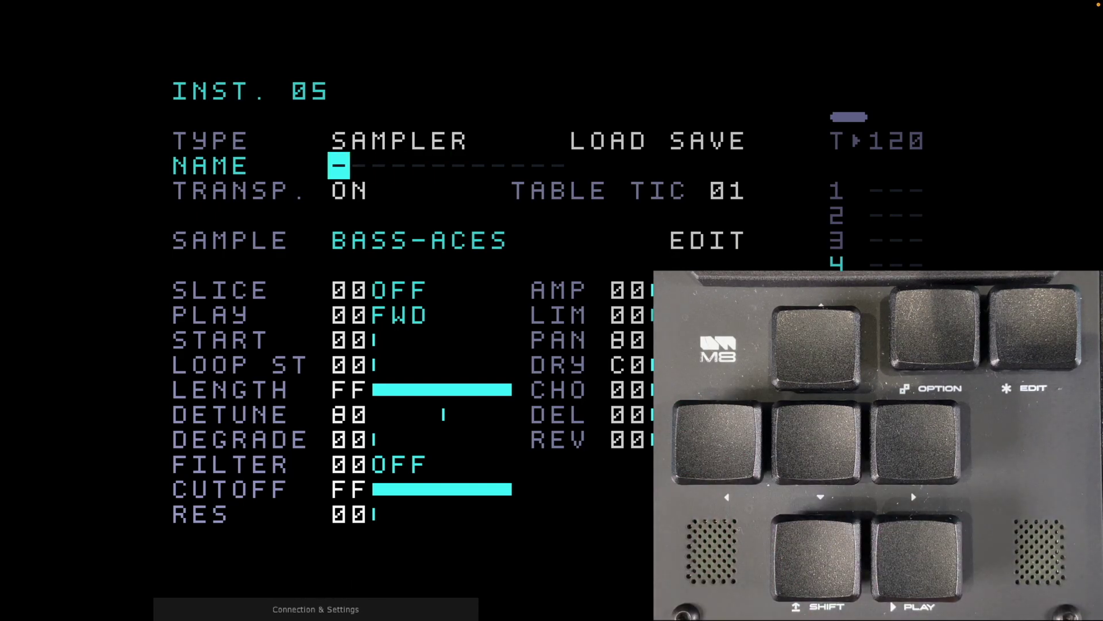
pyautogui.write('B')
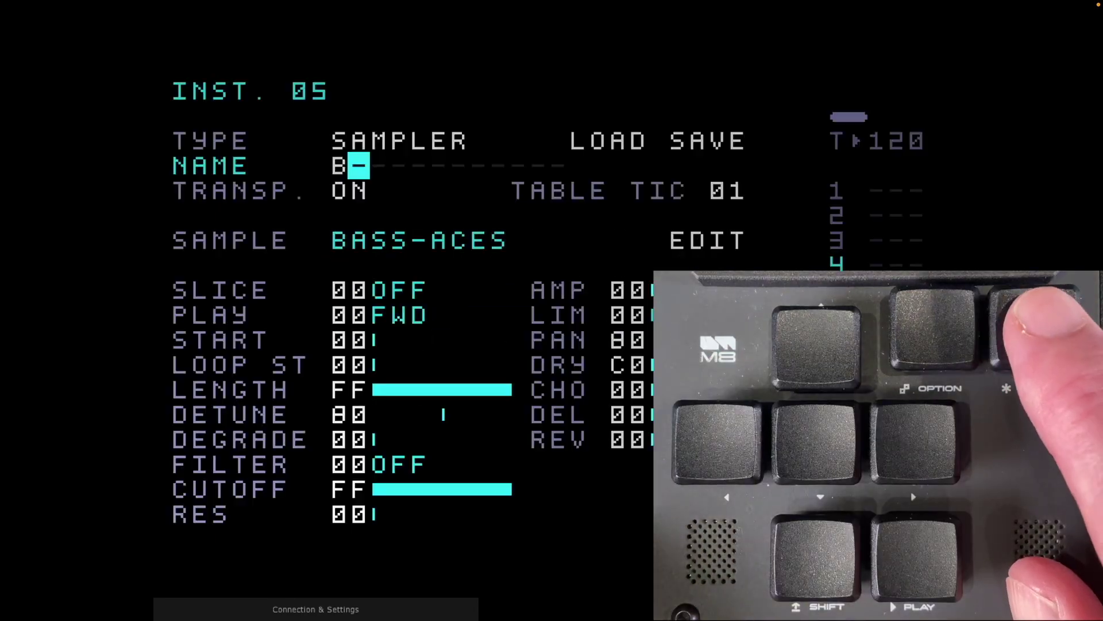
pyautogui.write('ASS ACE')
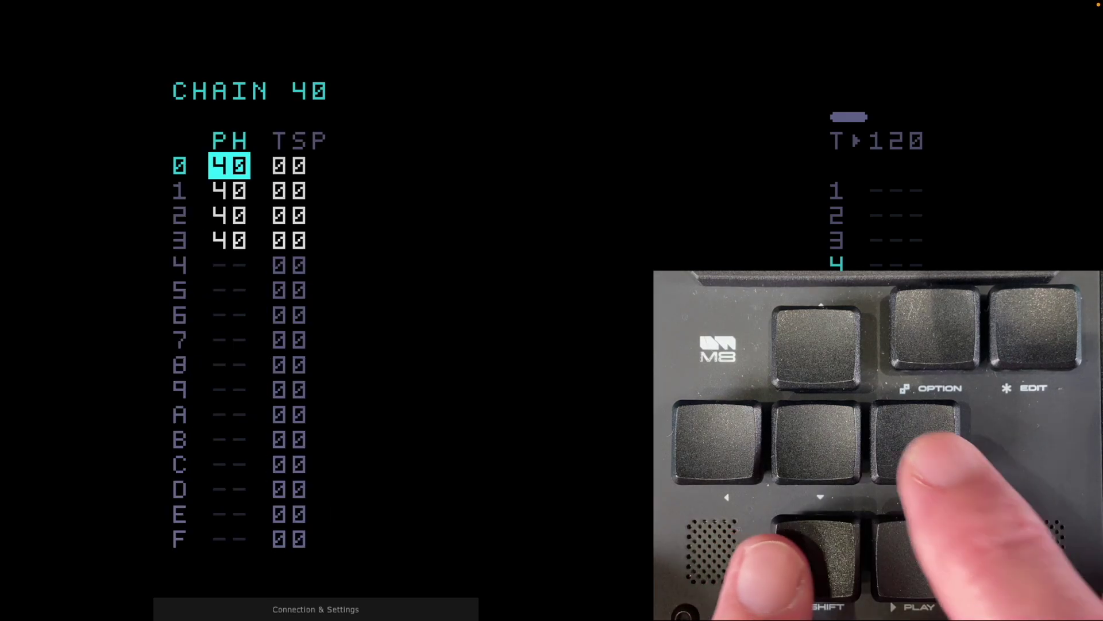
# Step: Save the project DEMO 1 to the /SONGS directory from the project view
pyautogui.hotkey('shift', 'Left')
pyautogui.hotkey('shift', 'Left')
pyautogui.hotkey('shift', 'Up')
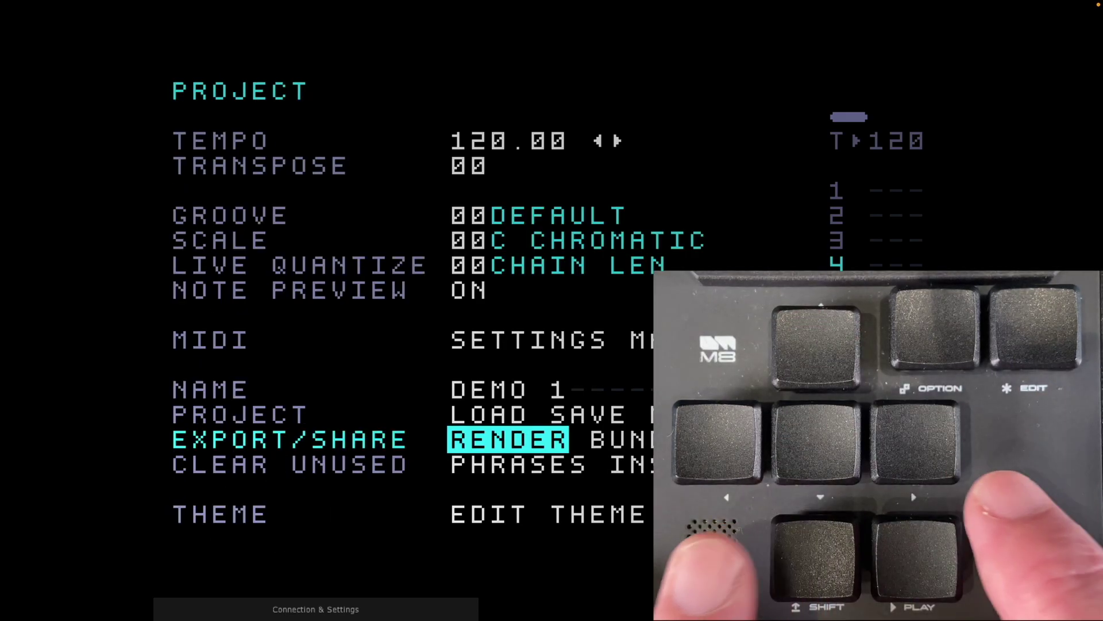
pyautogui.press('Up')
pyautogui.press('Right')
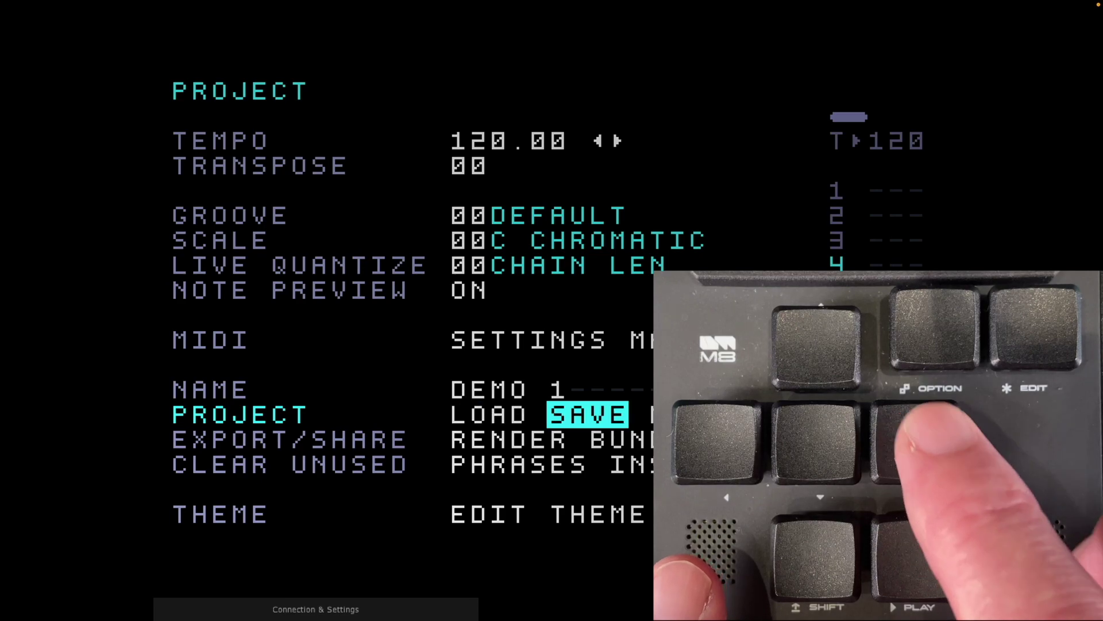
pyautogui.press('x')
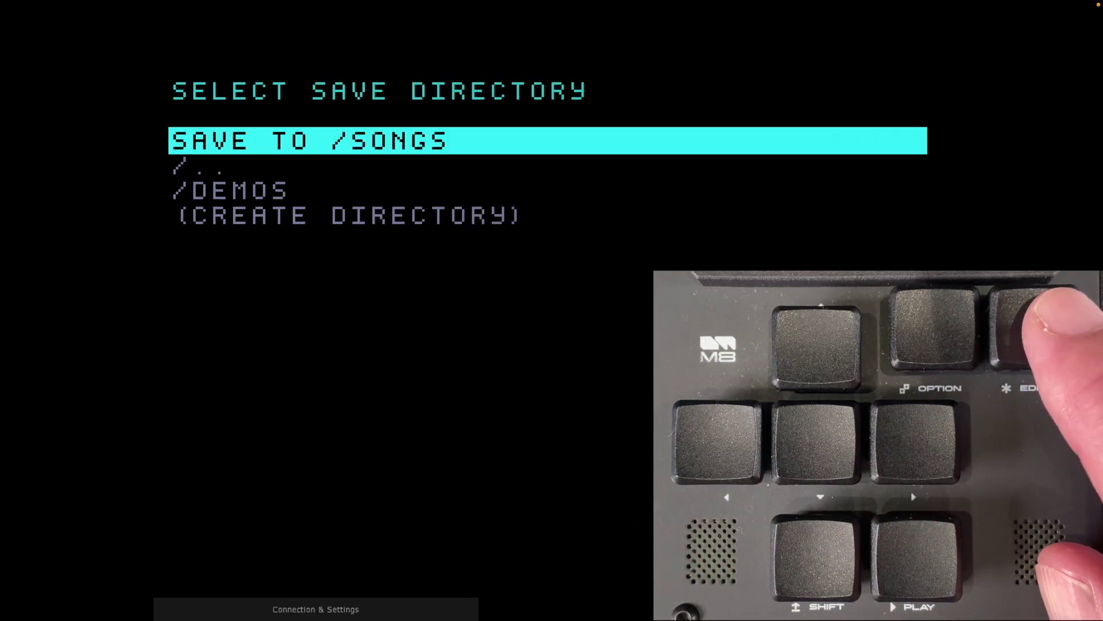
pyautogui.press('x')
pyautogui.press('x')
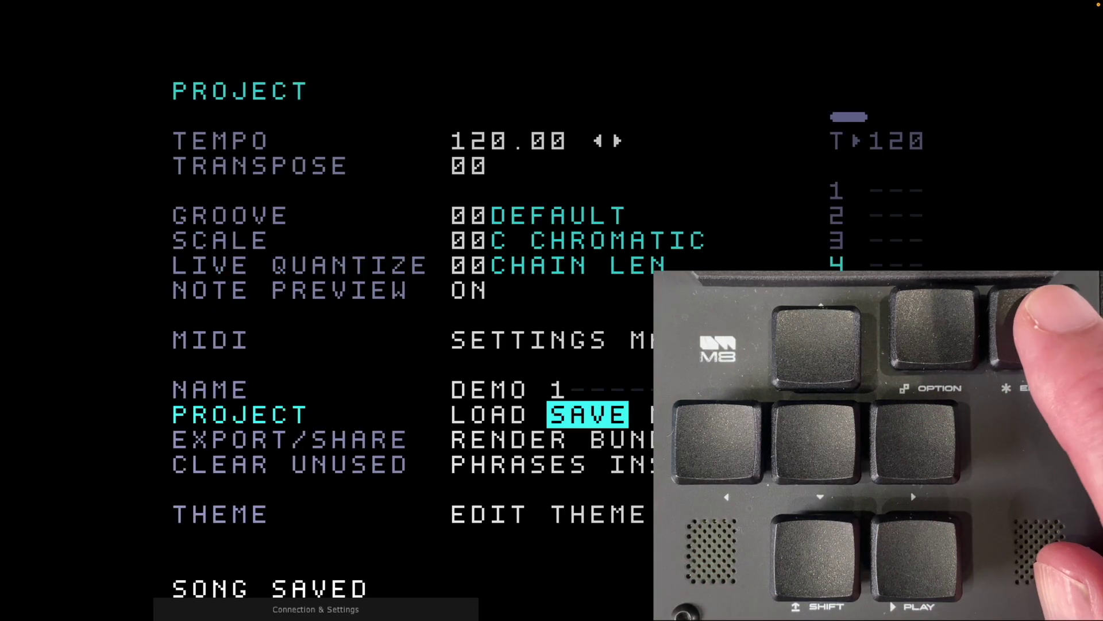
# Step: Return to phrase 40 and play it briefly to hear the bass sample, then stop
pyautogui.hotkey('shift', 'Down')
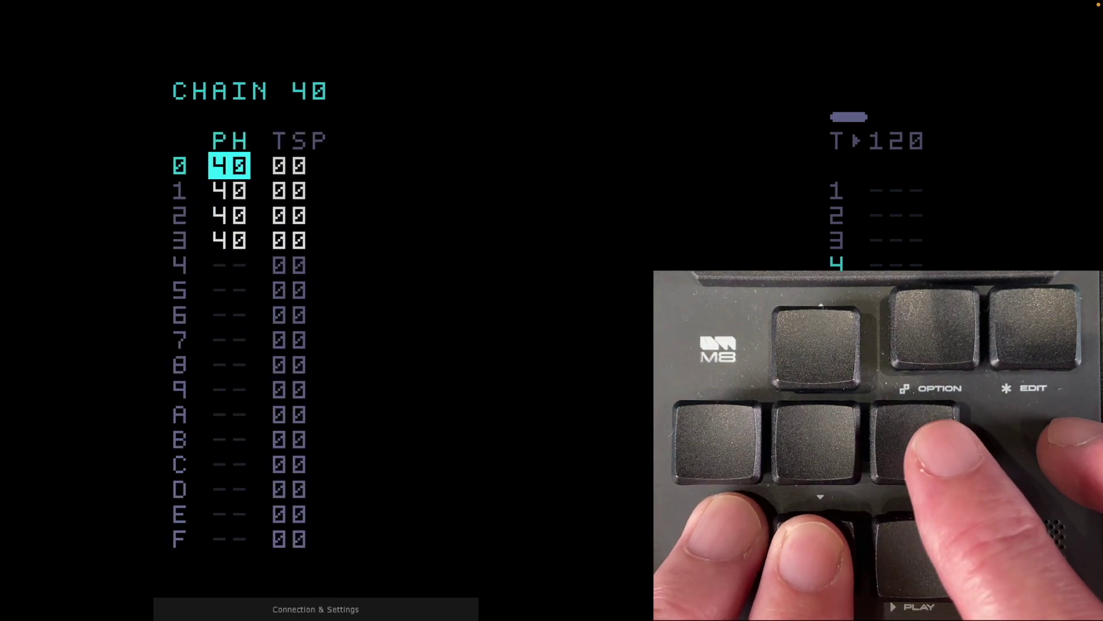
pyautogui.hotkey('shift', 'Right')
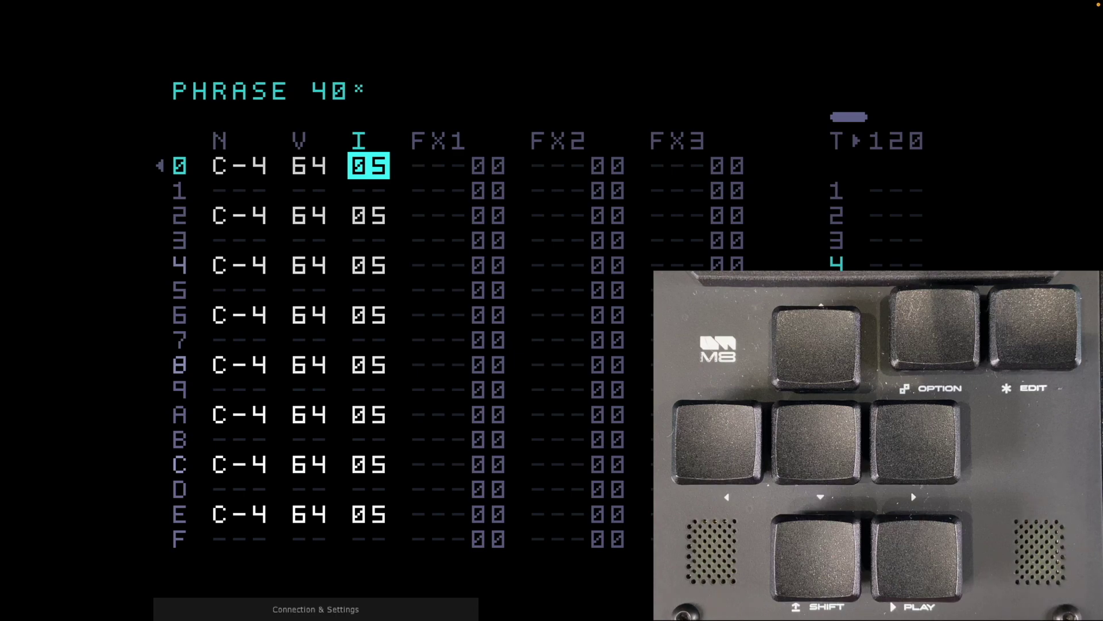
pyautogui.press('space')
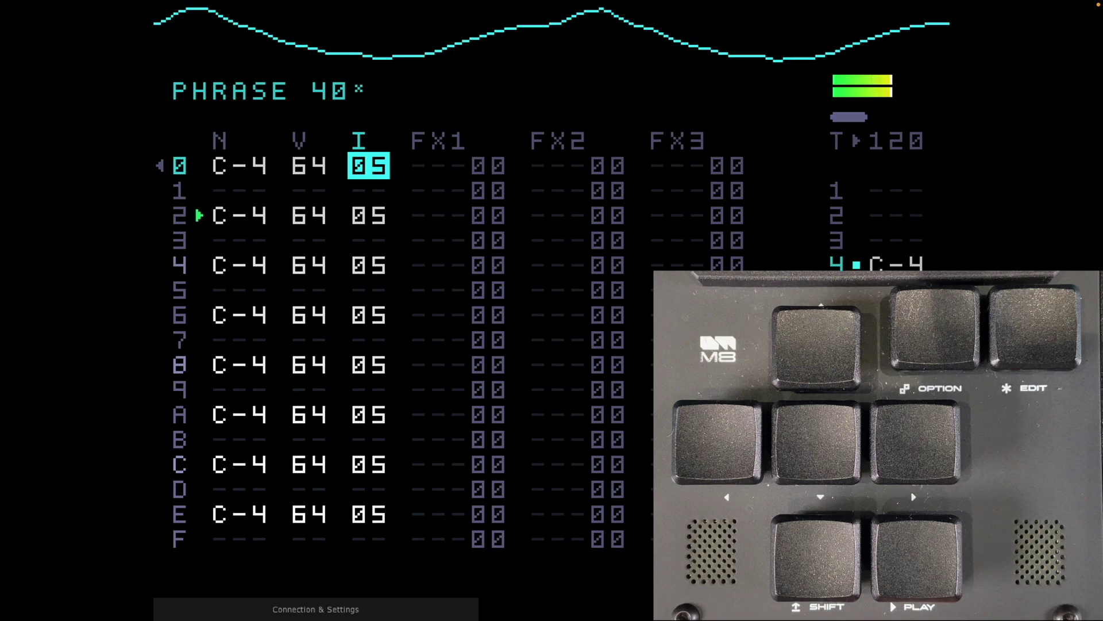
pyautogui.press('space')
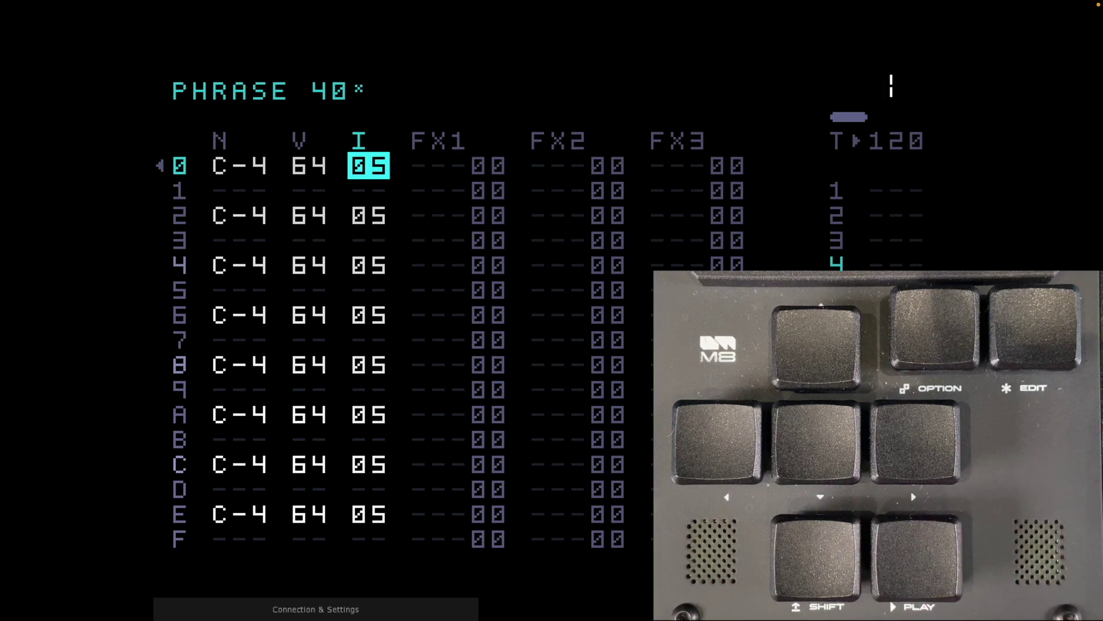
# Step: Stop playback in the song view and save the project DEMO 1 again
pyautogui.hotkey('shift', 'Left')
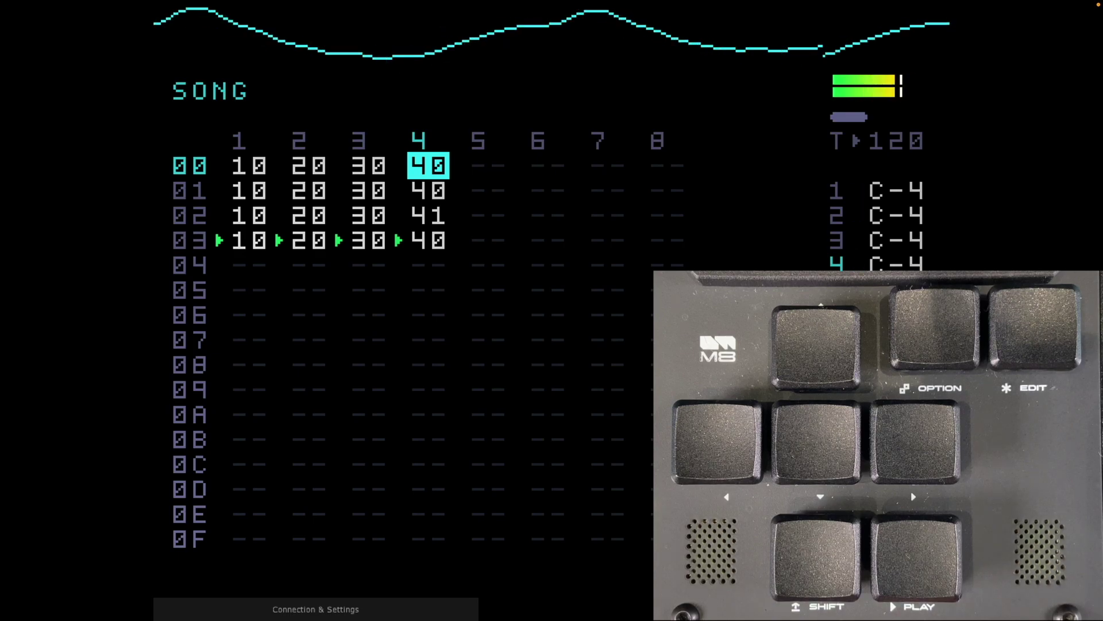
pyautogui.press('space')
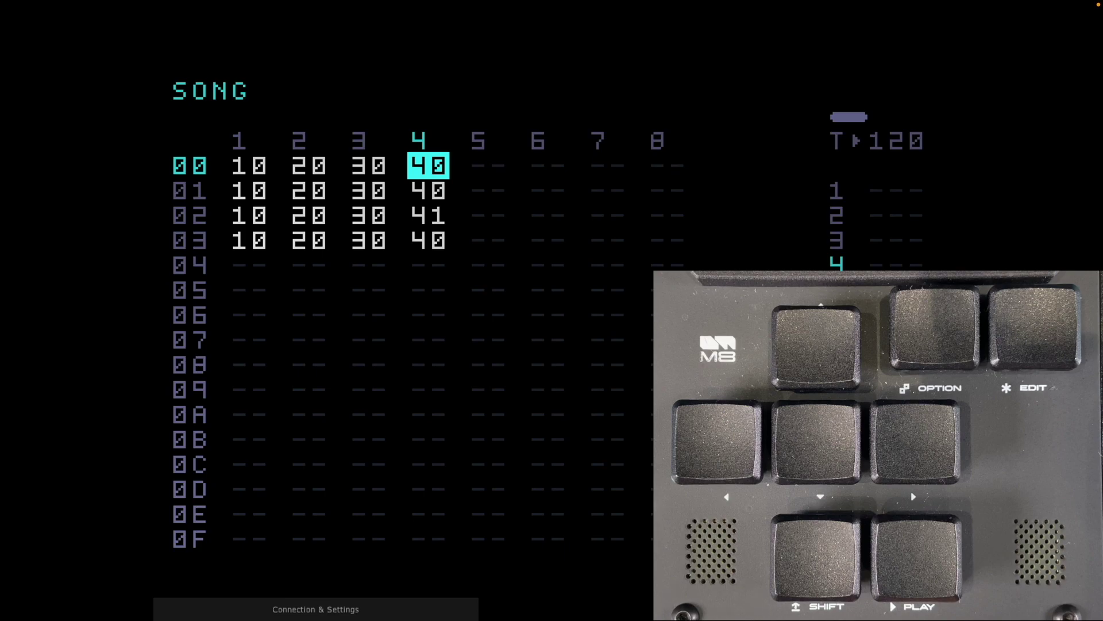
pyautogui.hotkey('shift', 'Up')
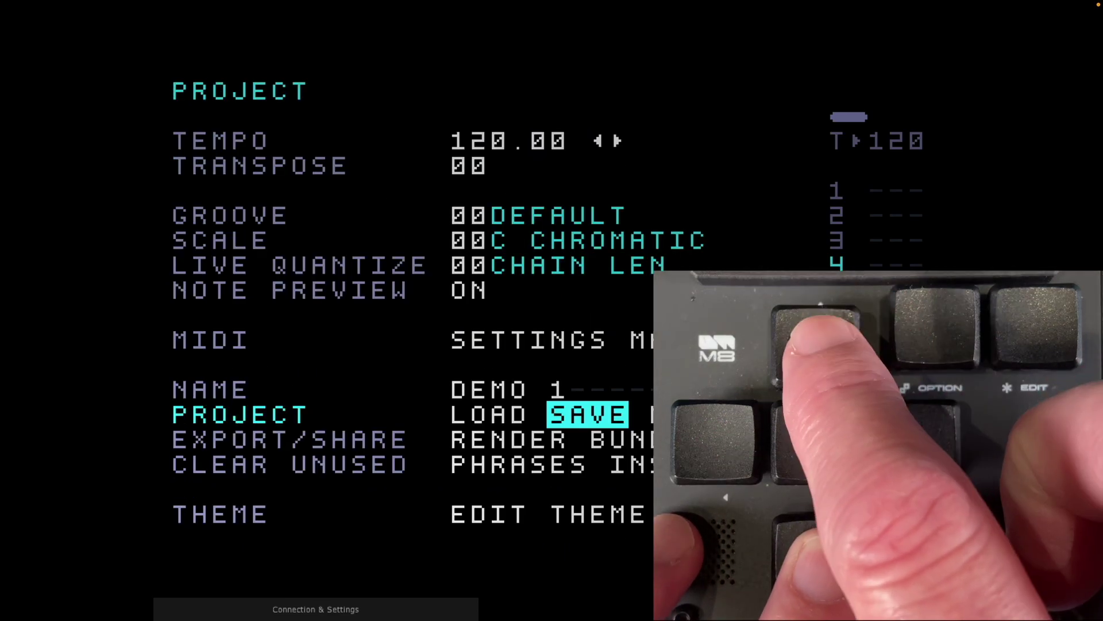
pyautogui.press('x')
pyautogui.press('x')
pyautogui.press('x')
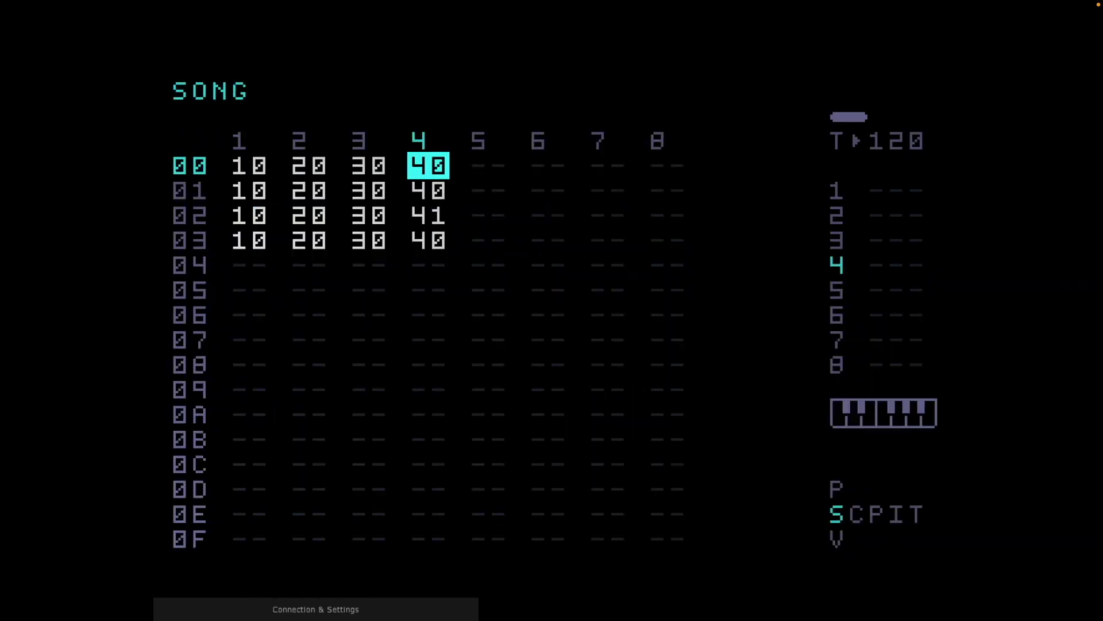
# Step: Play the song from row 00 through row 03 to hear all four tracks together and stop it
pyautogui.press('space')
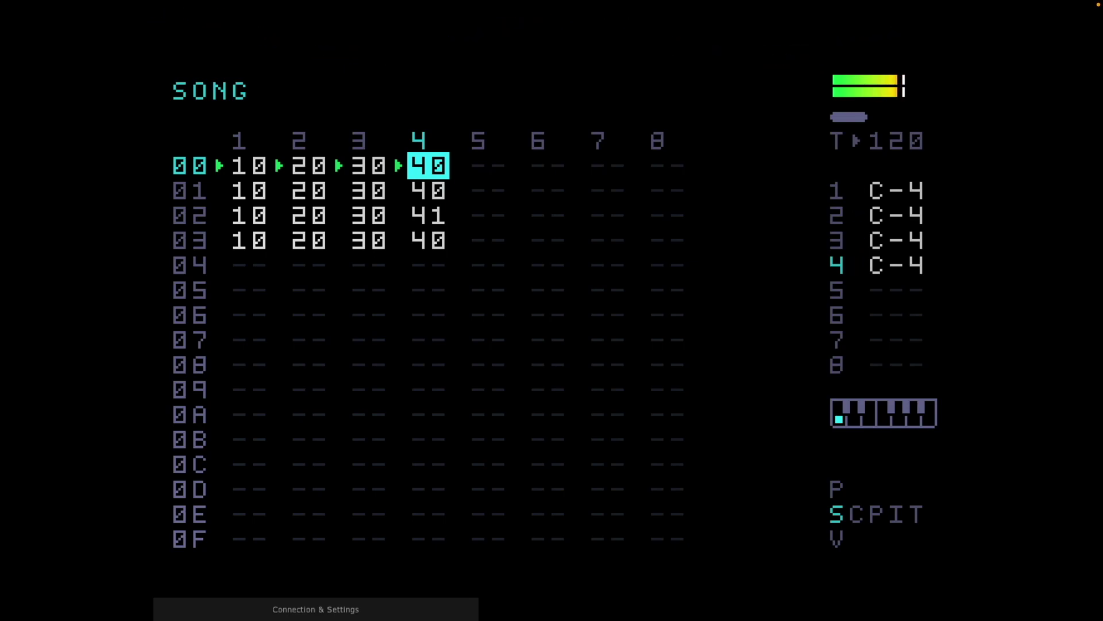
pyautogui.press('space')
pyautogui.press('space')
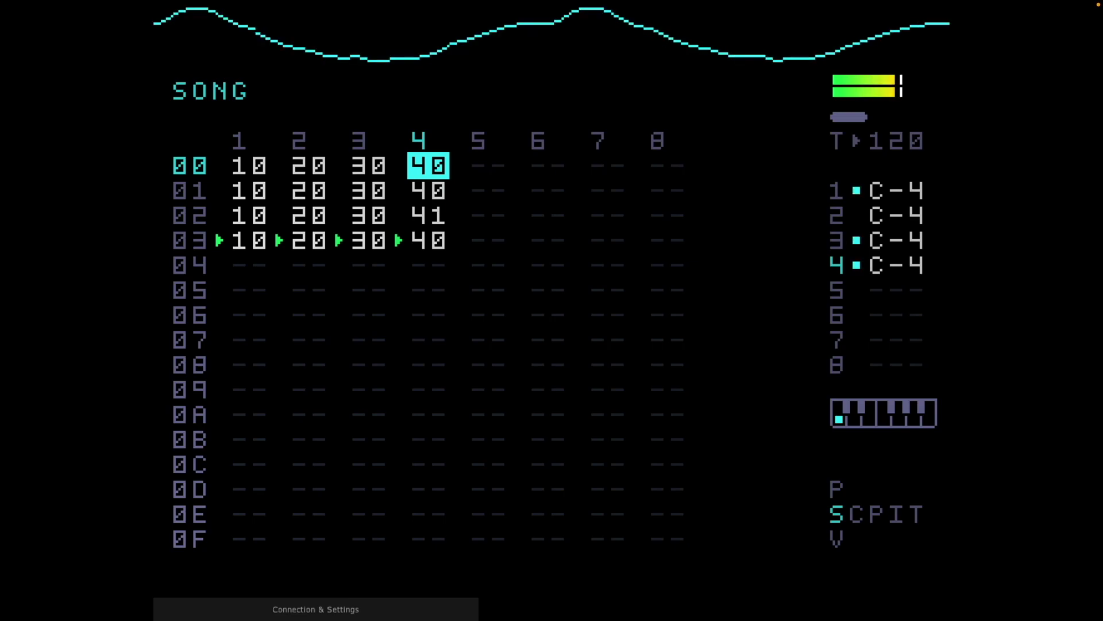
pyautogui.press('space')
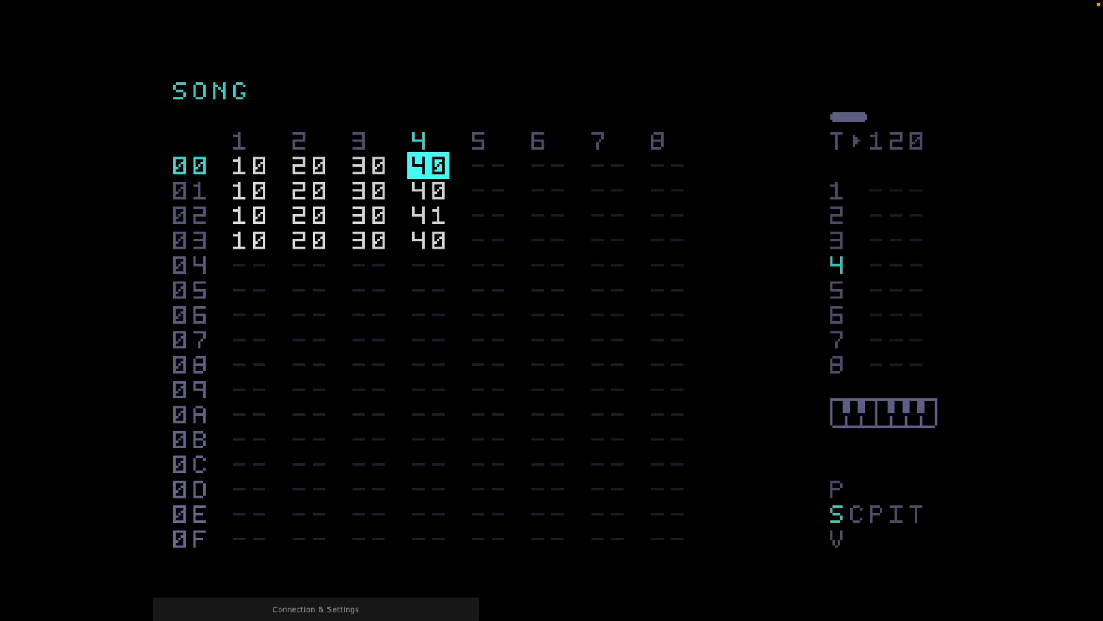
# Step: Place chain 50 on row 00 of track 5 in the song
pyautogui.press('Right')
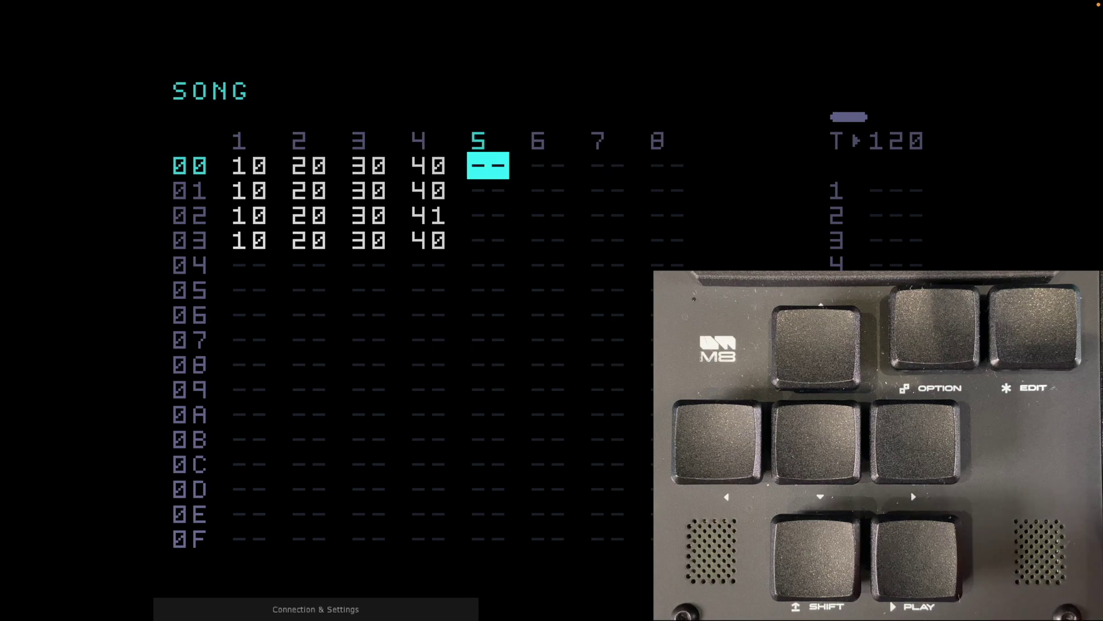
pyautogui.press('x')
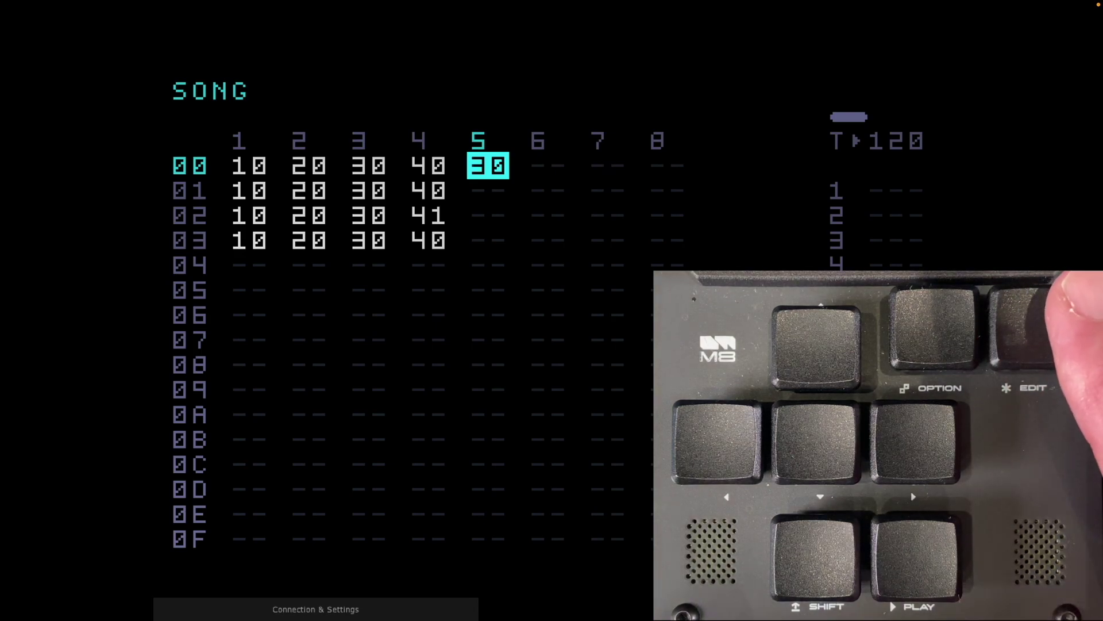
pyautogui.hotkey('x', 'Up')
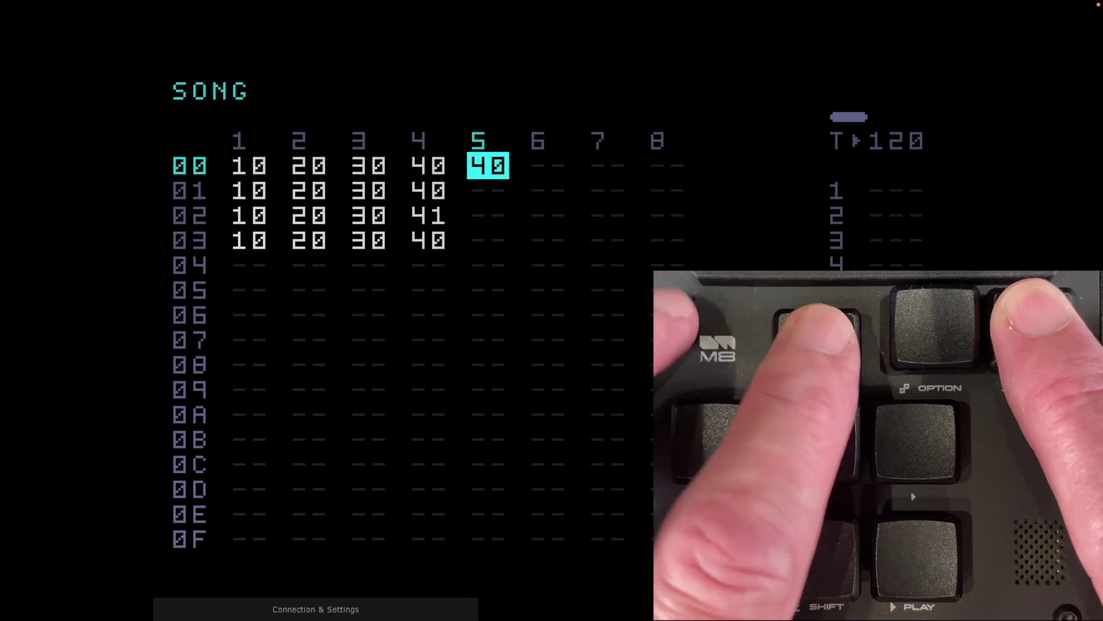
pyautogui.hotkey('x', 'Up')
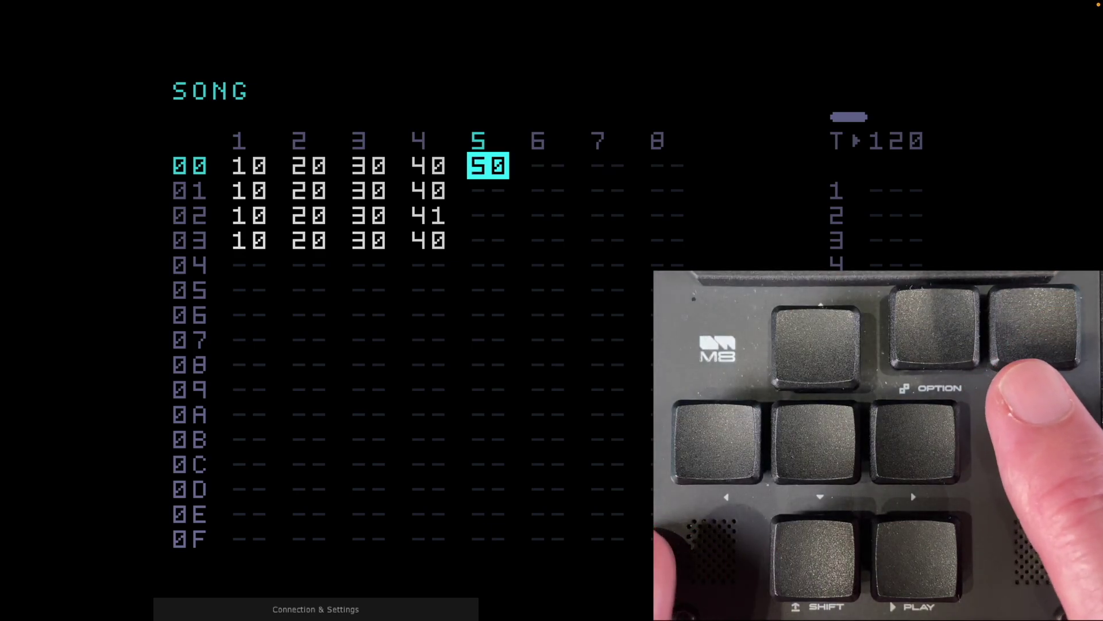
# Step: Open chain 50, fill rows 0 to 3 with phrase 50, and return to row 0
pyautogui.hotkey('shift', 'Right')
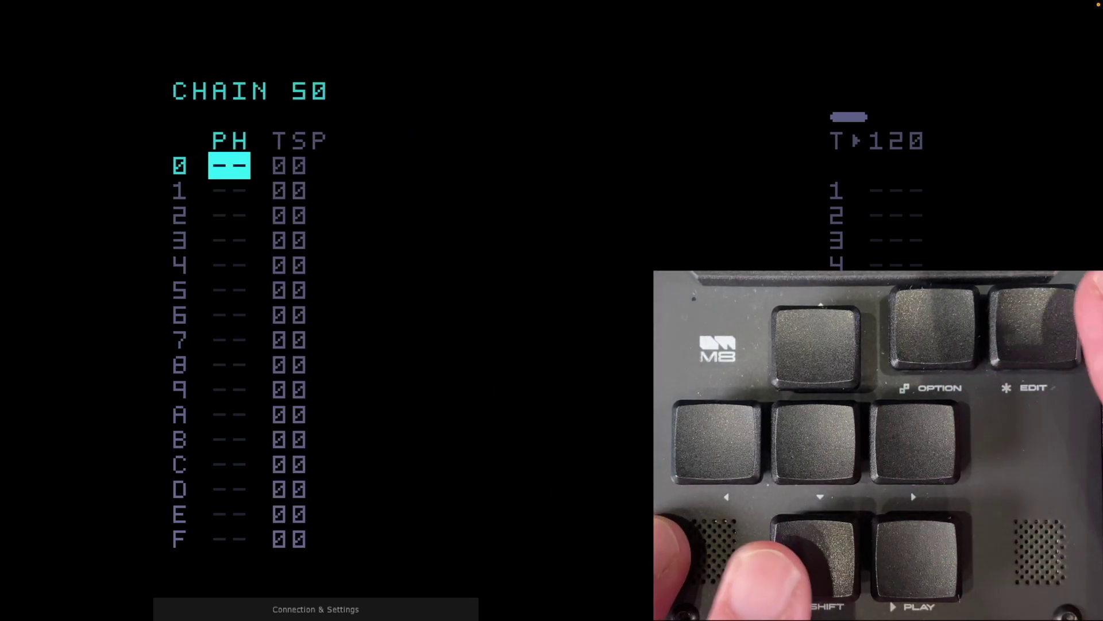
pyautogui.press('x')
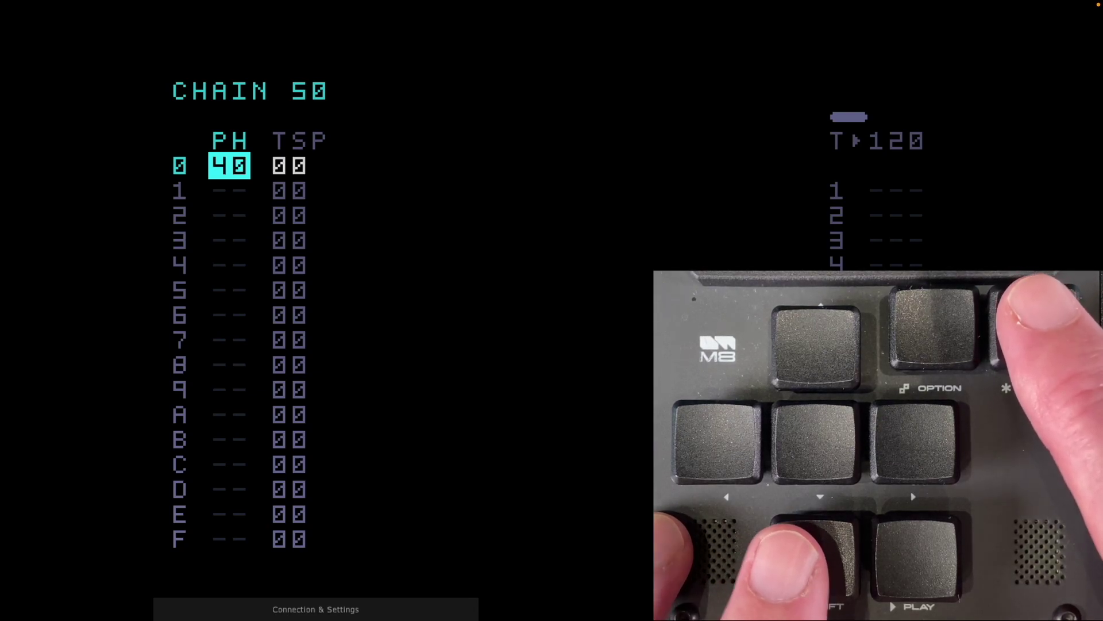
pyautogui.hotkey('x', 'Up')
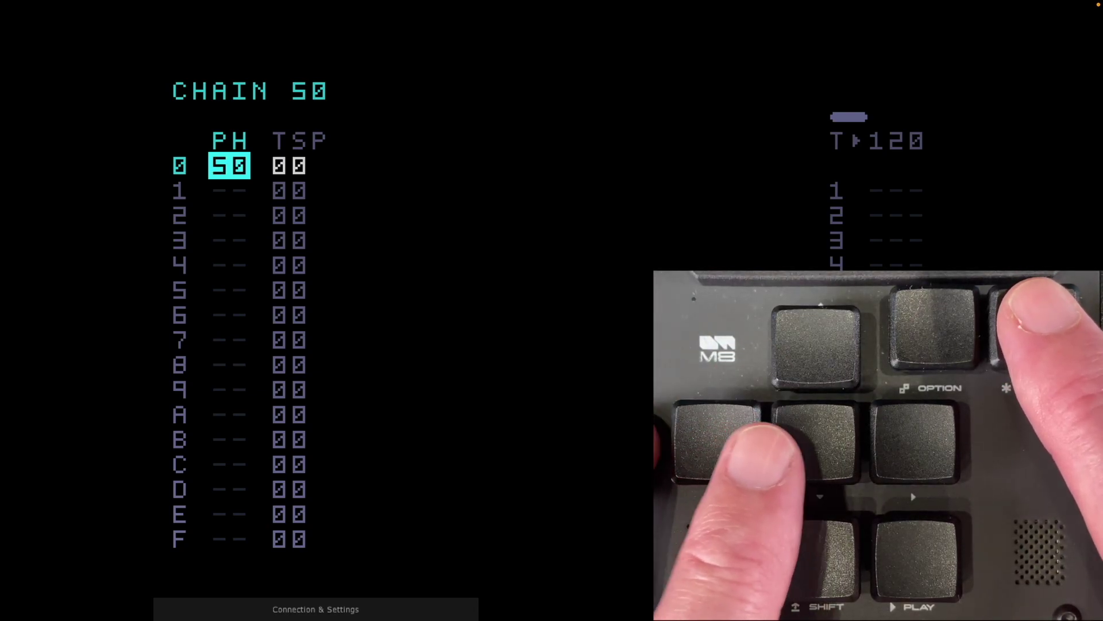
pyautogui.press('Down')
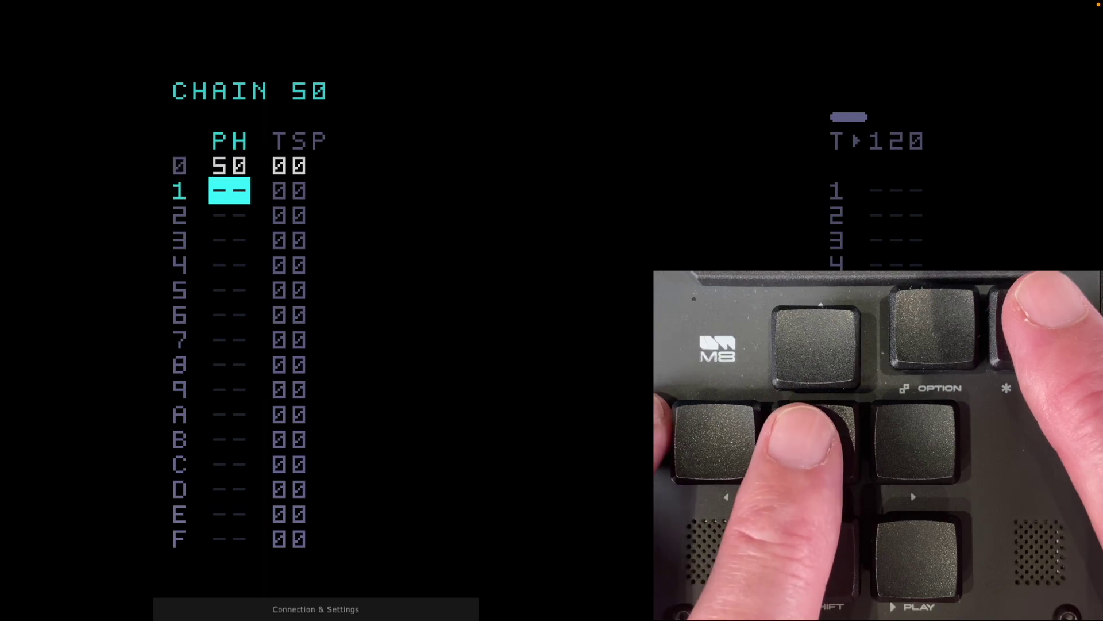
pyautogui.press('x')
pyautogui.press('Down')
pyautogui.press('x')
pyautogui.press('Down')
pyautogui.press('x')
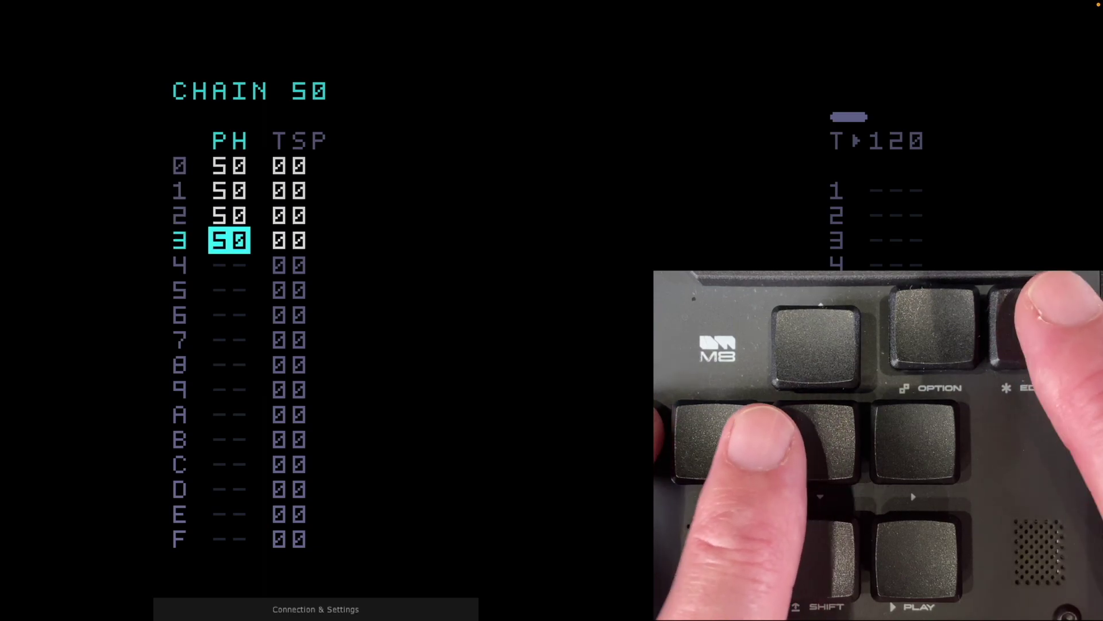
pyautogui.press('Up')
pyautogui.press('Up')
pyautogui.press('Up')
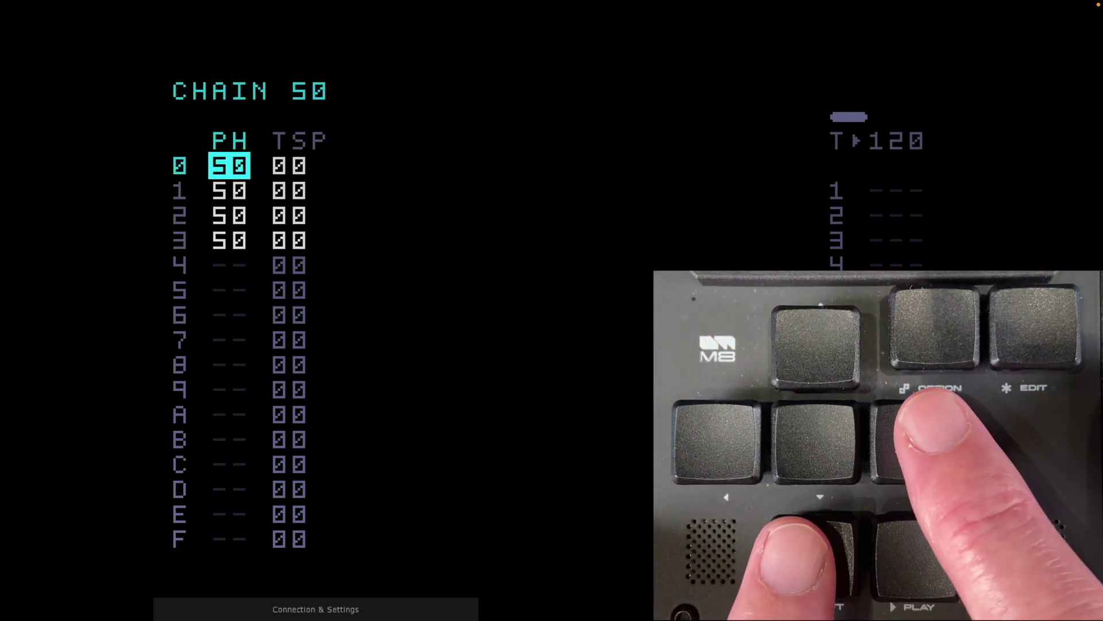
# Step: Open phrase 50 from chain 50 and run a brief playback of it
pyautogui.hotkey('shift', 'Right')
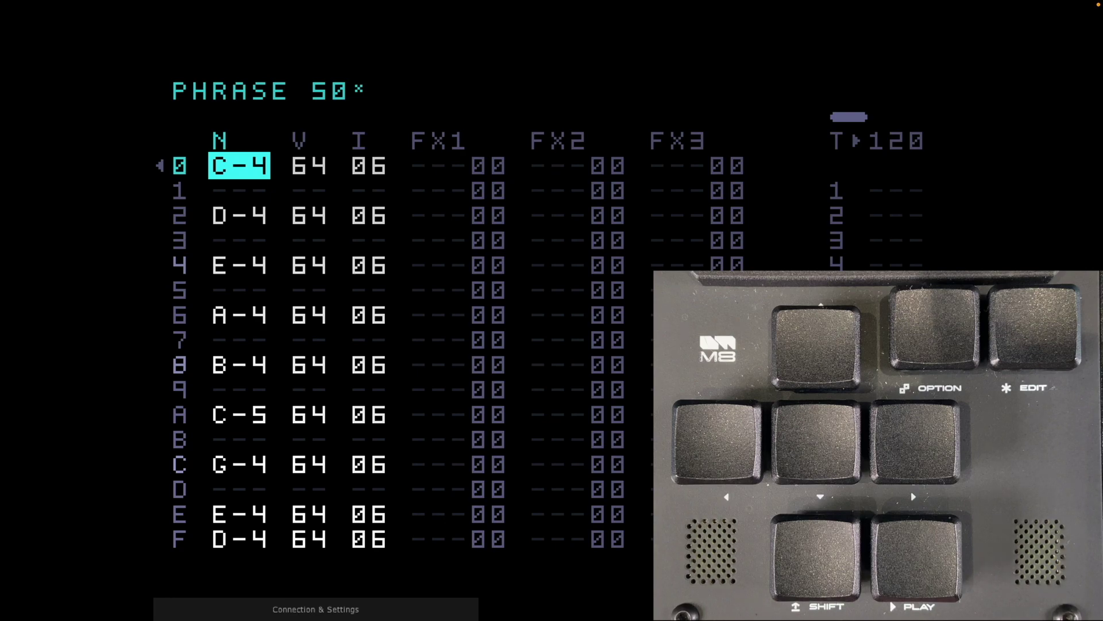
pyautogui.press('space')
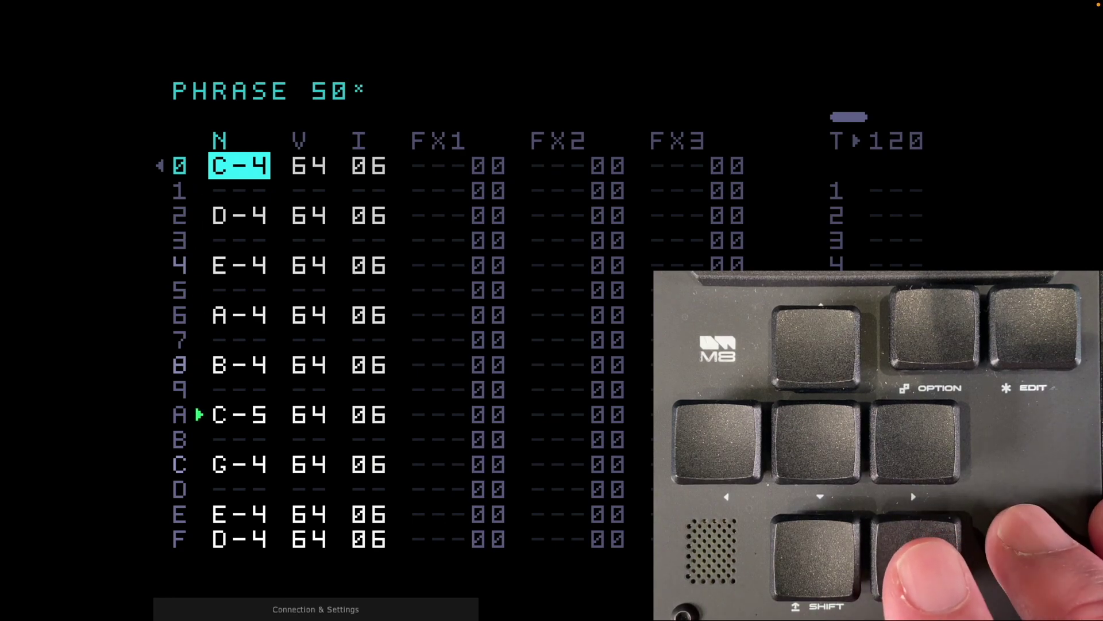
pyautogui.press('space')
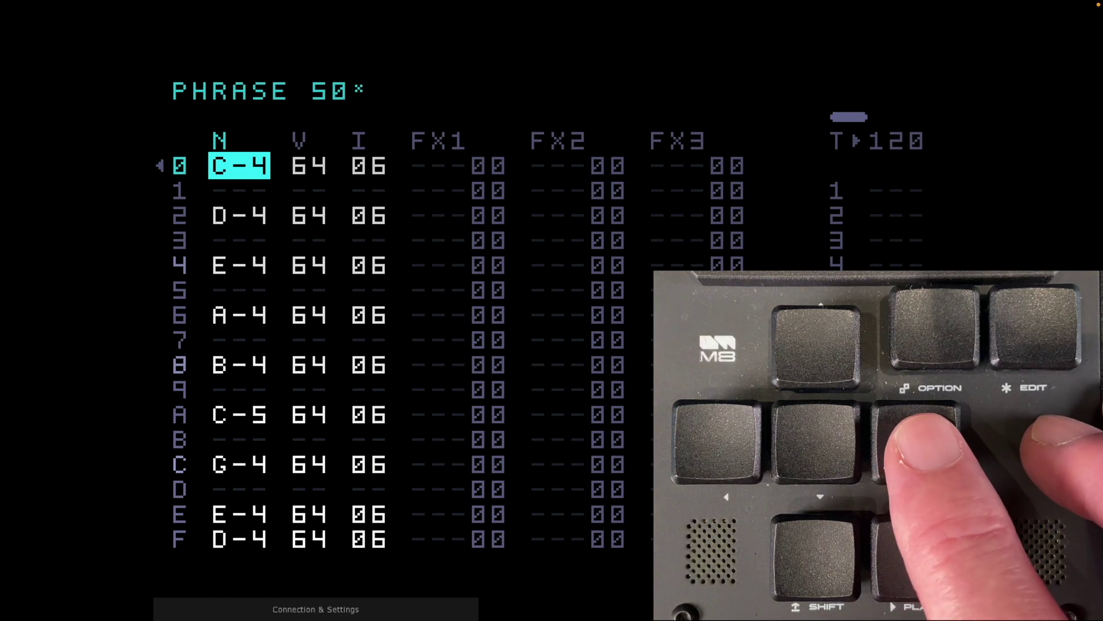
# Step: Open instrument 06 from row 0 of phrase 50 and set its type to SAMPLER
pyautogui.press('Right')
pyautogui.press('Right')
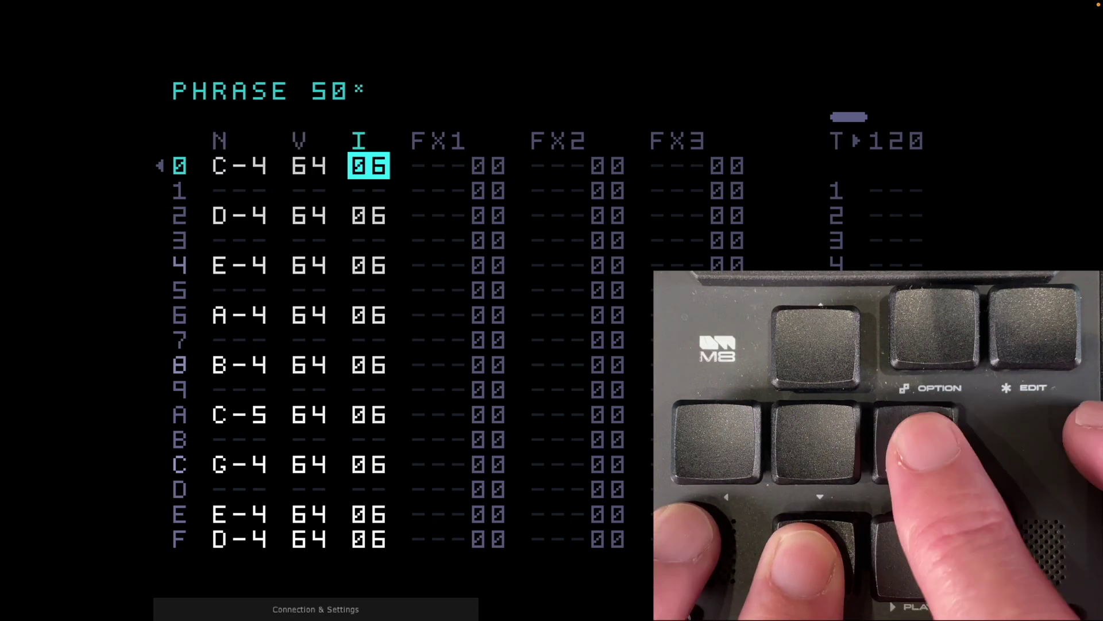
pyautogui.hotkey('shift', 'Right')
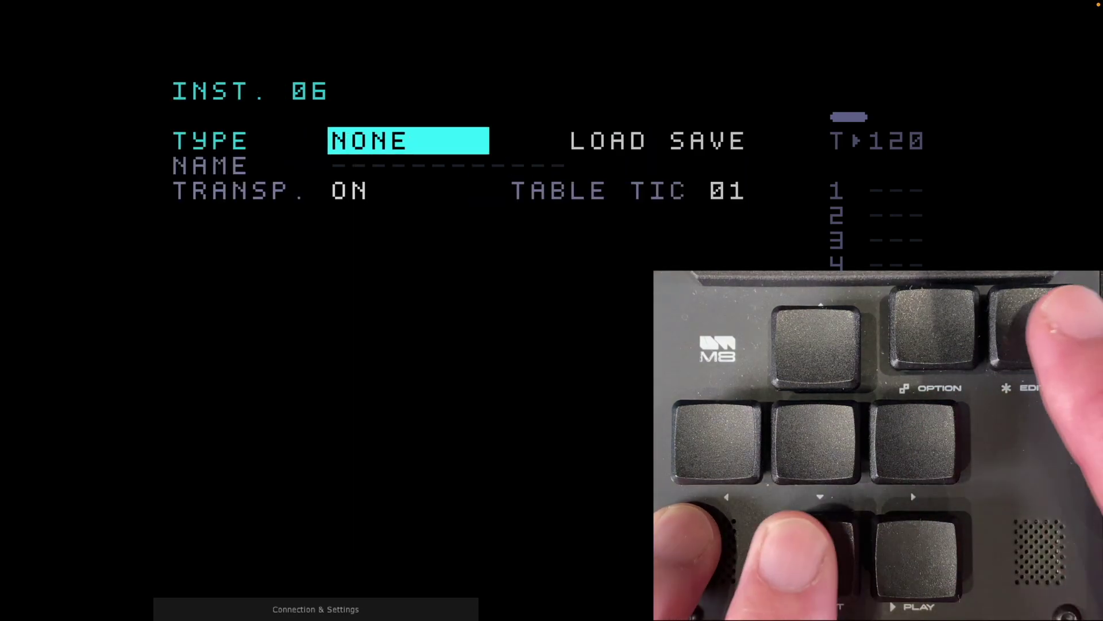
pyautogui.hotkey('ctrl', 'Right')
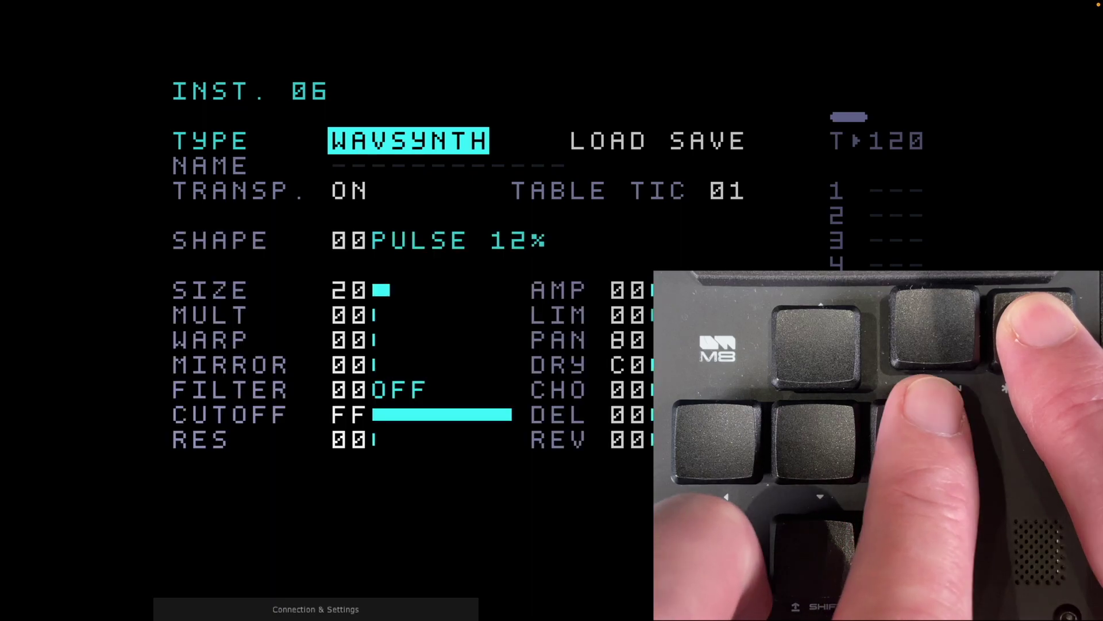
pyautogui.hotkey('ctrl', 'Right')
pyautogui.hotkey('ctrl', 'Right')
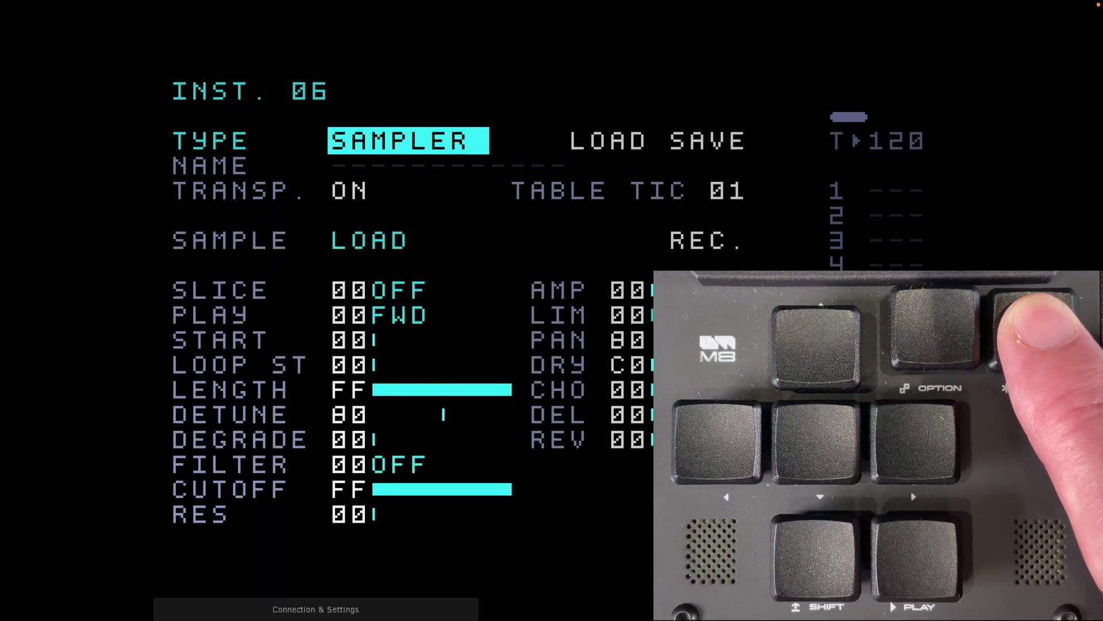
# Step: Open the load browser for instrument 06 and go from the basses folder to the SYNTHS folder
pyautogui.press('Right')
pyautogui.press('ctrl')
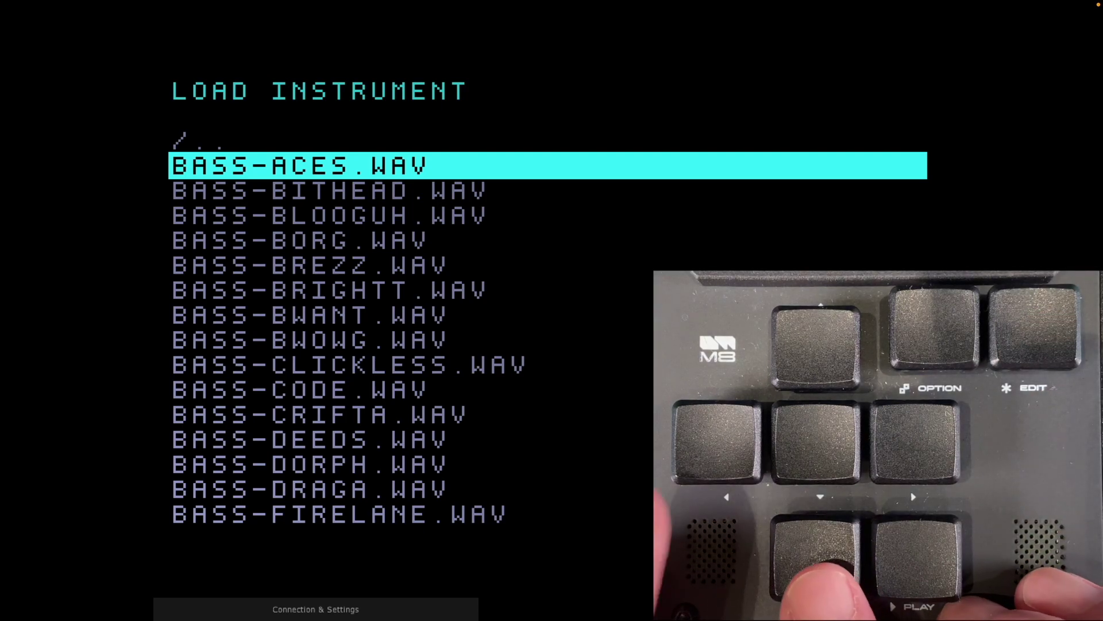
pyautogui.press('Left')
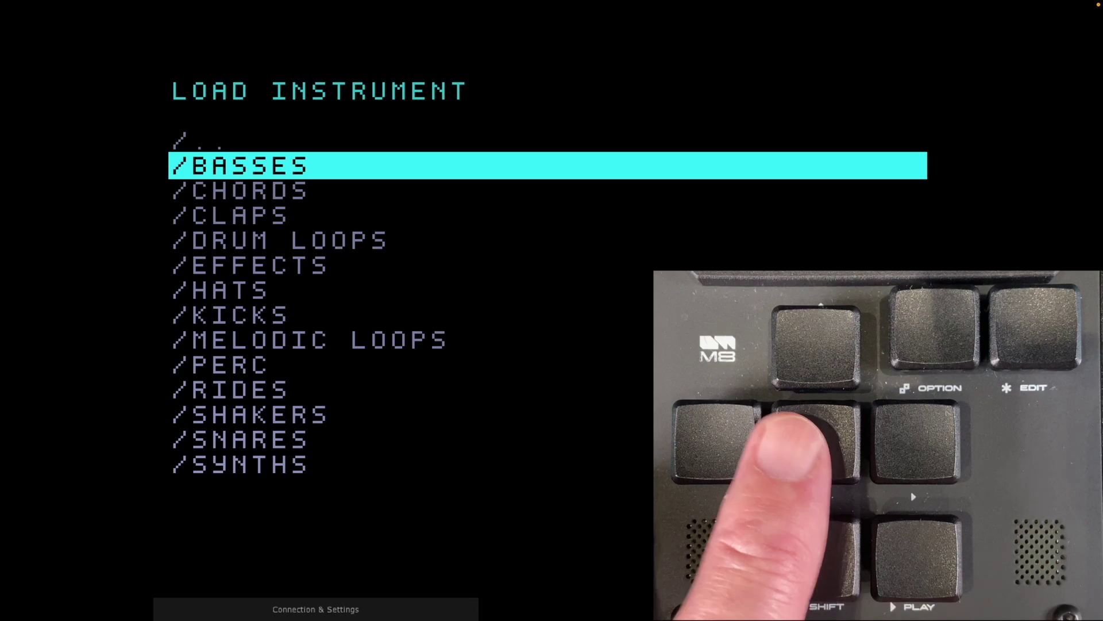
pyautogui.press('Down')
pyautogui.press('Down')
pyautogui.press('Down')
pyautogui.press('Down')
pyautogui.press('Down')
pyautogui.press('Down')
pyautogui.press('Down')
pyautogui.press('Down')
pyautogui.press('Down')
pyautogui.press('Down')
pyautogui.press('Down')
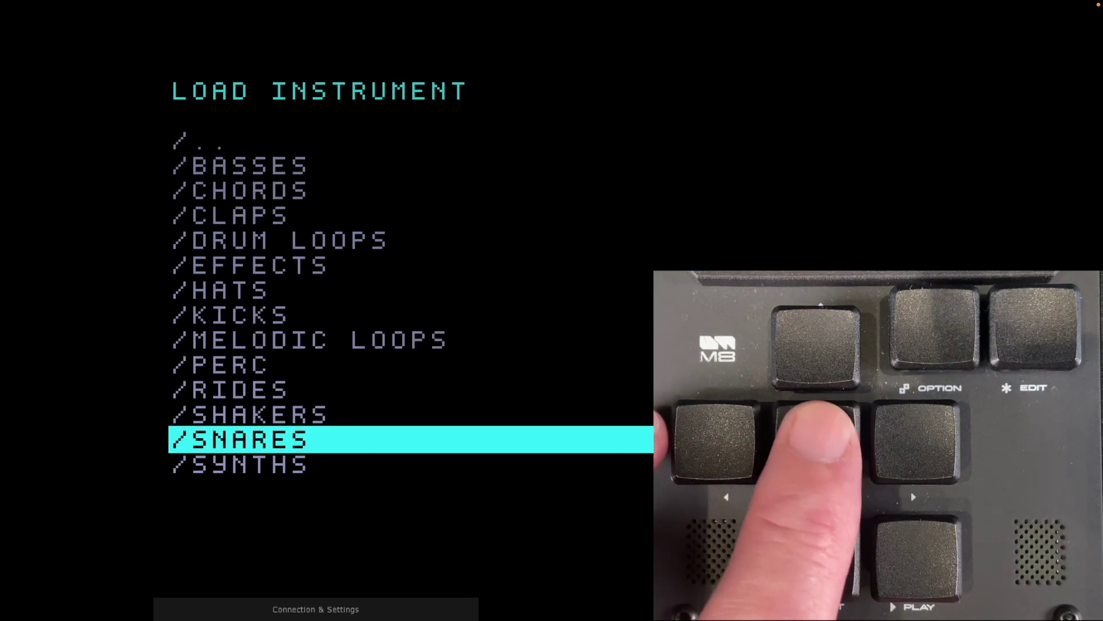
pyautogui.press('Down')
pyautogui.press('Right')
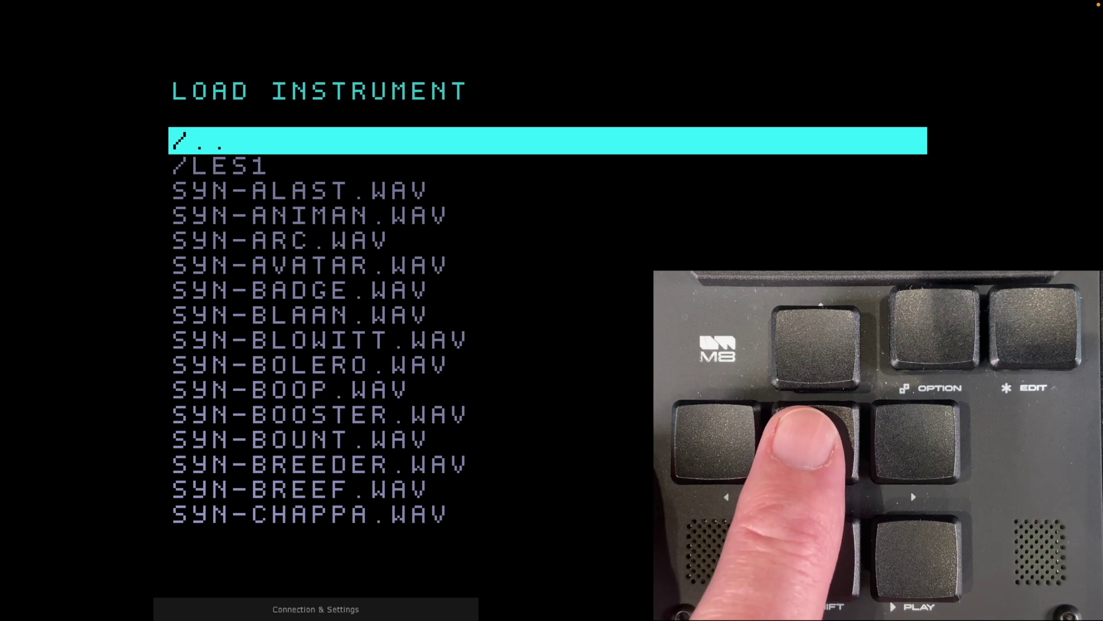
# Step: Load SYN-KUBRIX.WAV into instrument 06 and audition it with a brief playback
pyautogui.press('Down')
pyautogui.press('Down')
pyautogui.press('Down')
pyautogui.press('Down')
pyautogui.press('Down')
pyautogui.press('Down')
pyautogui.press('Down')
pyautogui.press('Down')
pyautogui.press('Down')
pyautogui.press('Down')
pyautogui.press('Down')
pyautogui.press('Down')
pyautogui.press('Down')
pyautogui.press('Down')
pyautogui.press('Down')
pyautogui.press('Down')
pyautogui.press('Down')
pyautogui.press('Down')
pyautogui.press('Down')
pyautogui.press('Down')
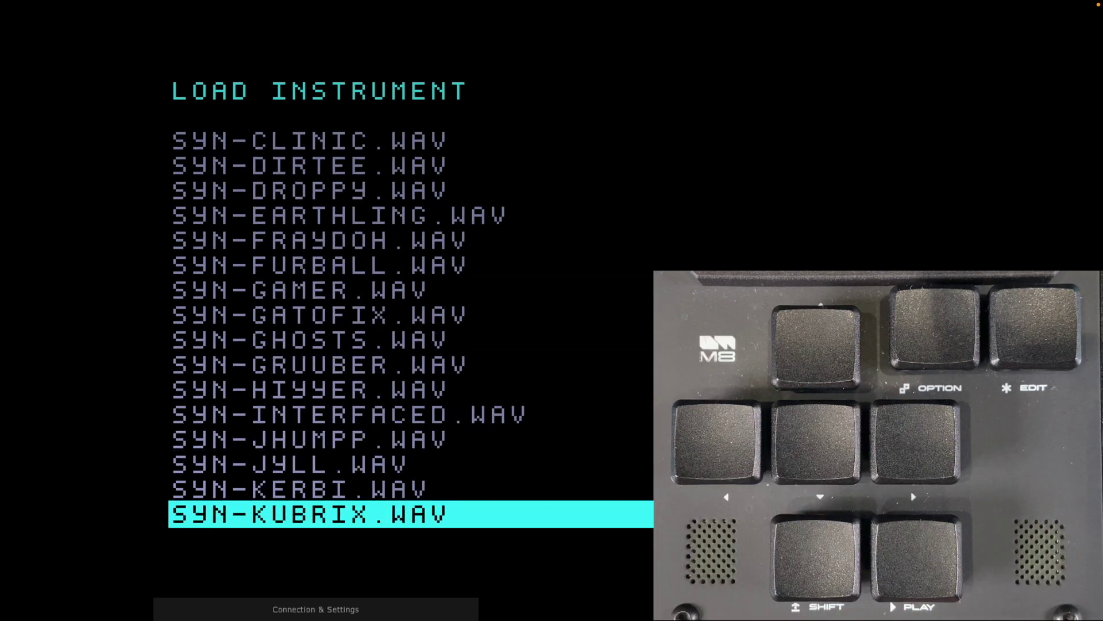
pyautogui.press('x')
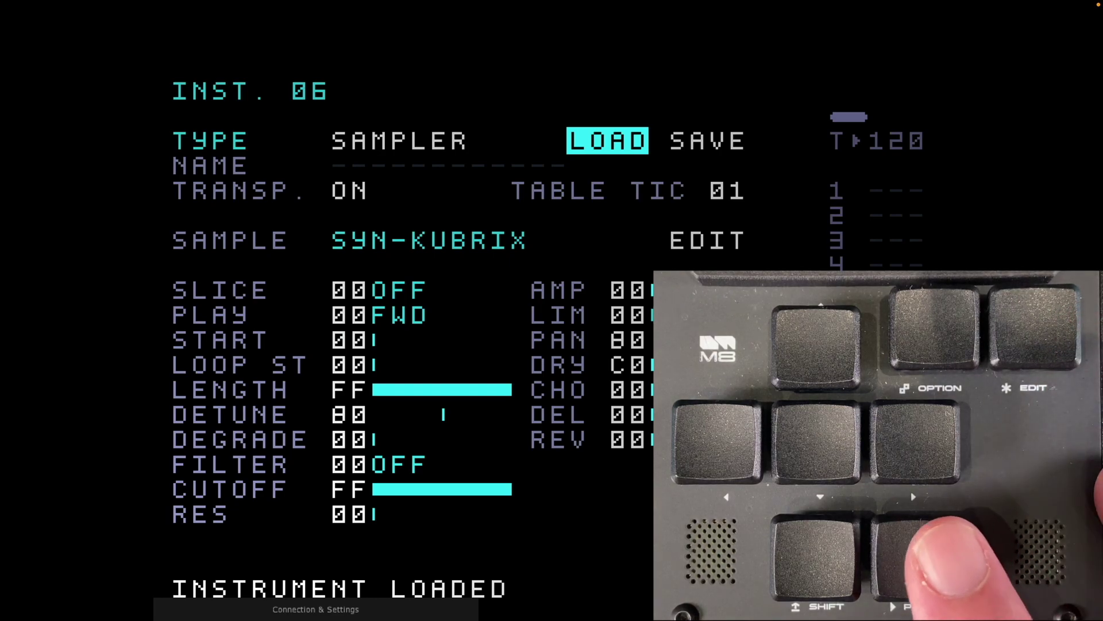
pyautogui.press('space')
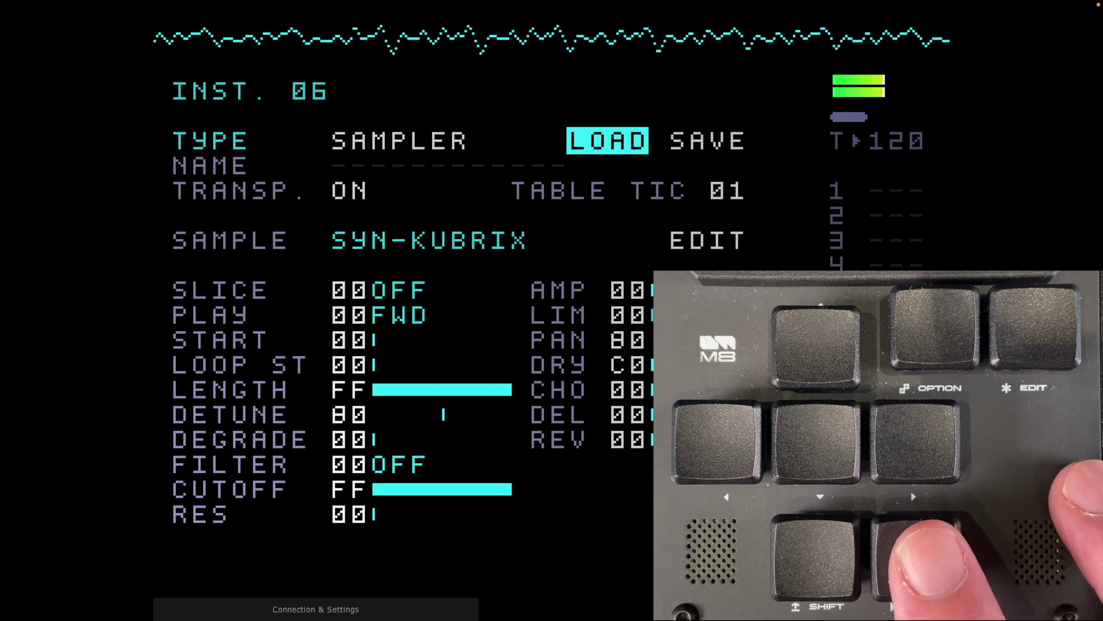
pyautogui.press('space')
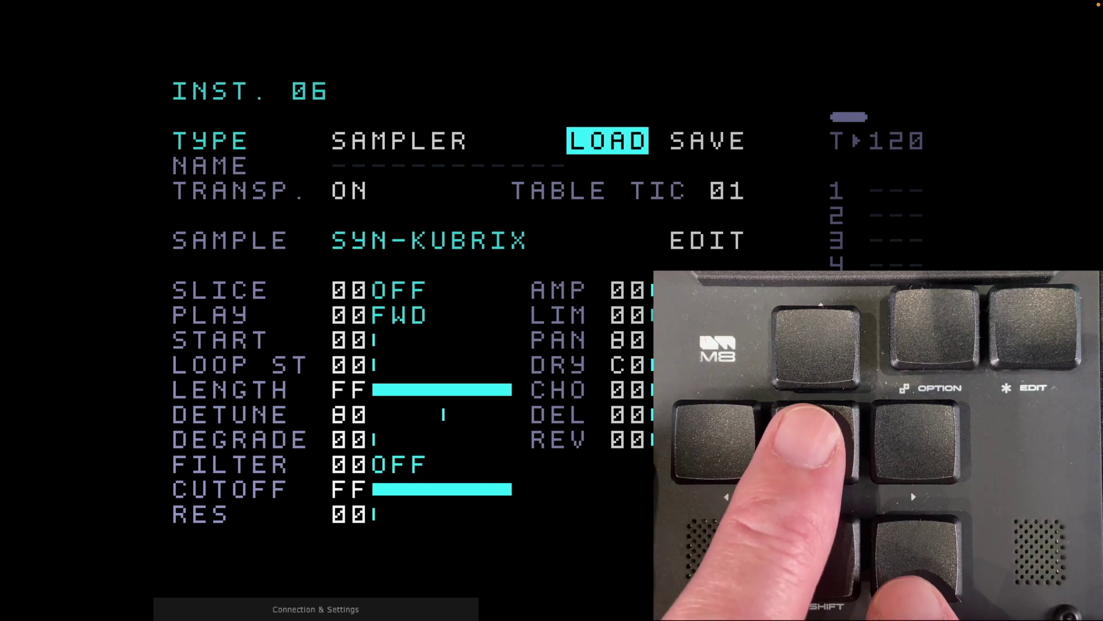
# Step: Name instrument 06 KUBRIX
pyautogui.press('Down')
pyautogui.press('Left')
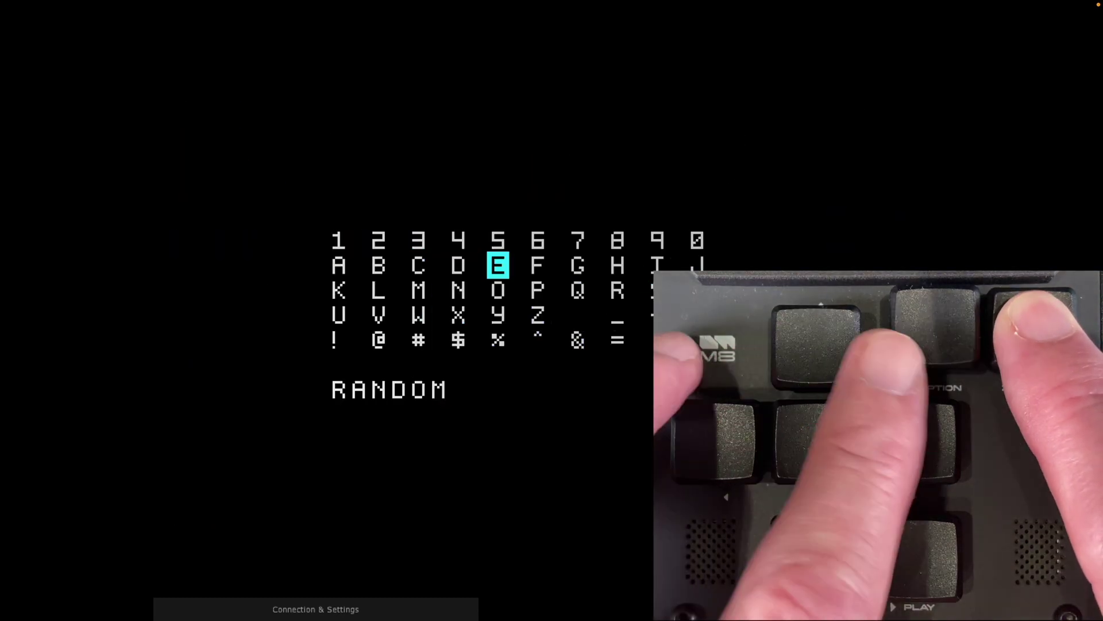
pyautogui.write('KUBRI')
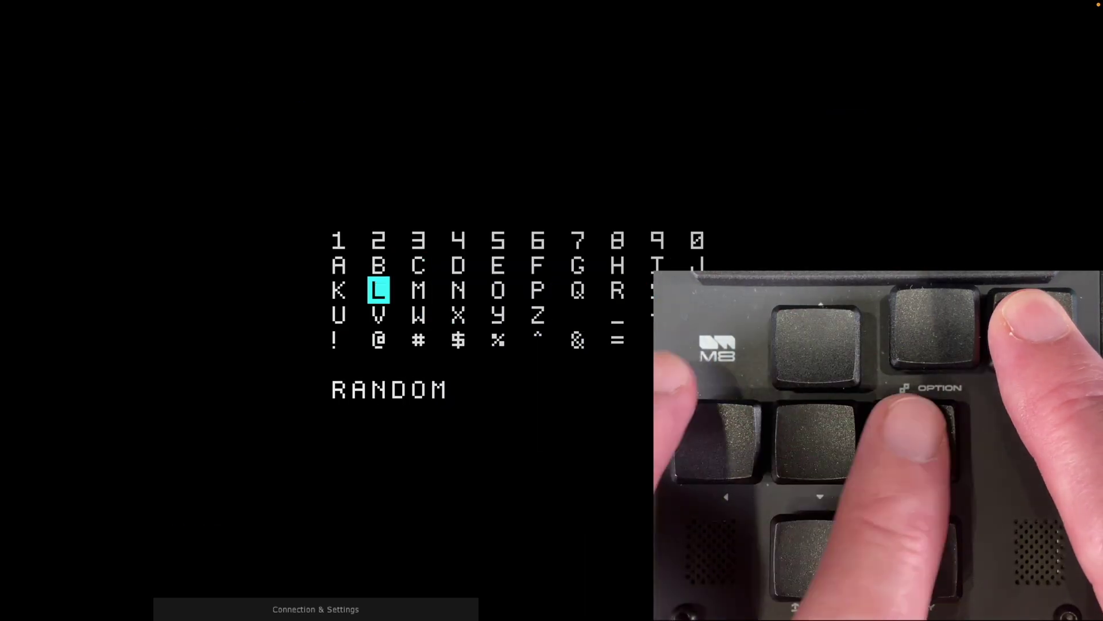
pyautogui.write('X')
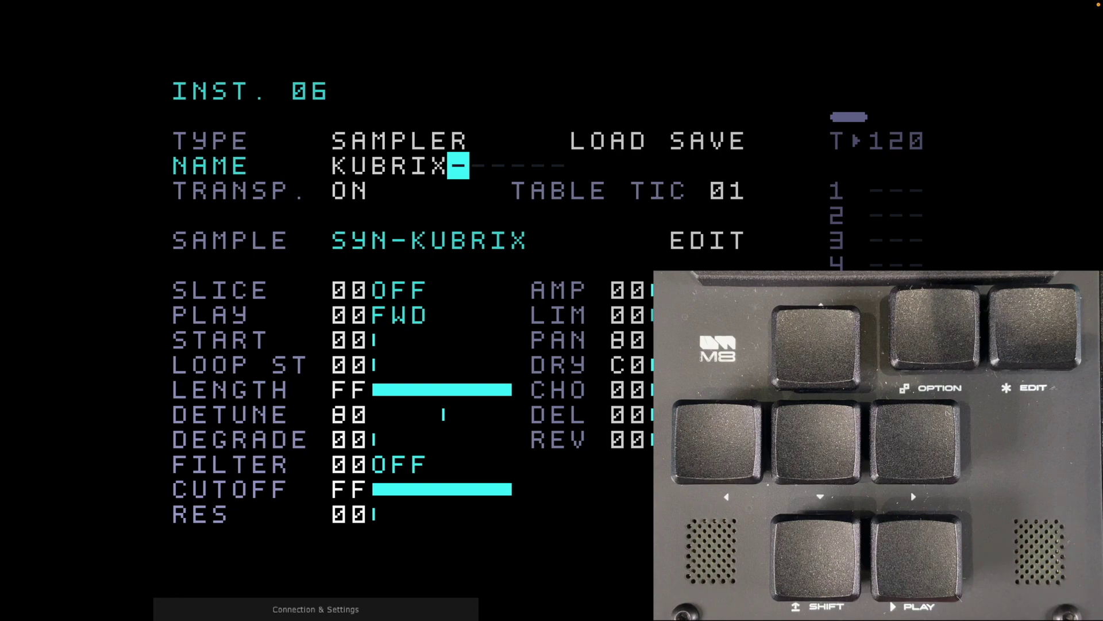
# Step: Return to the song view and play the song from row 00, then stop it
pyautogui.hotkey('shift', 'Left')
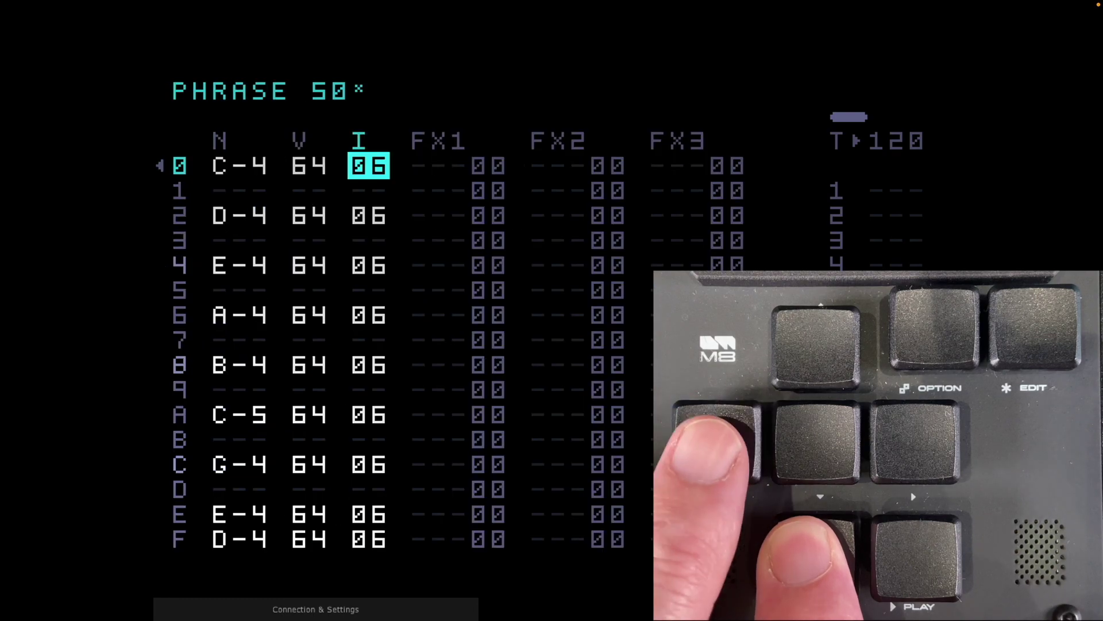
pyautogui.hotkey('shift', 'Left')
pyautogui.hotkey('shift', 'Left')
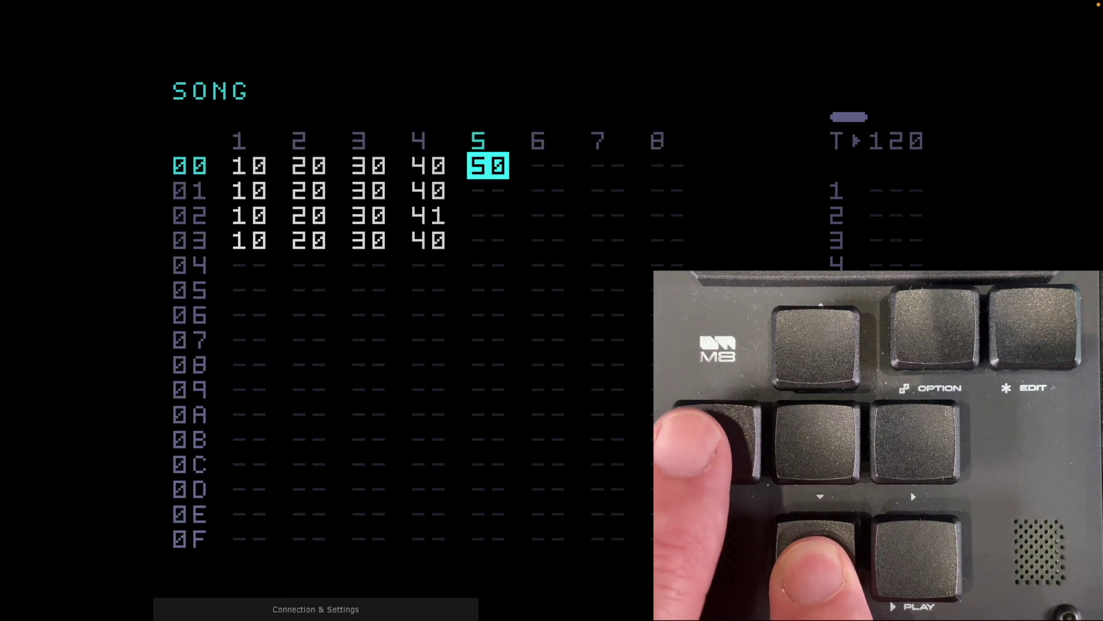
pyautogui.press('space')
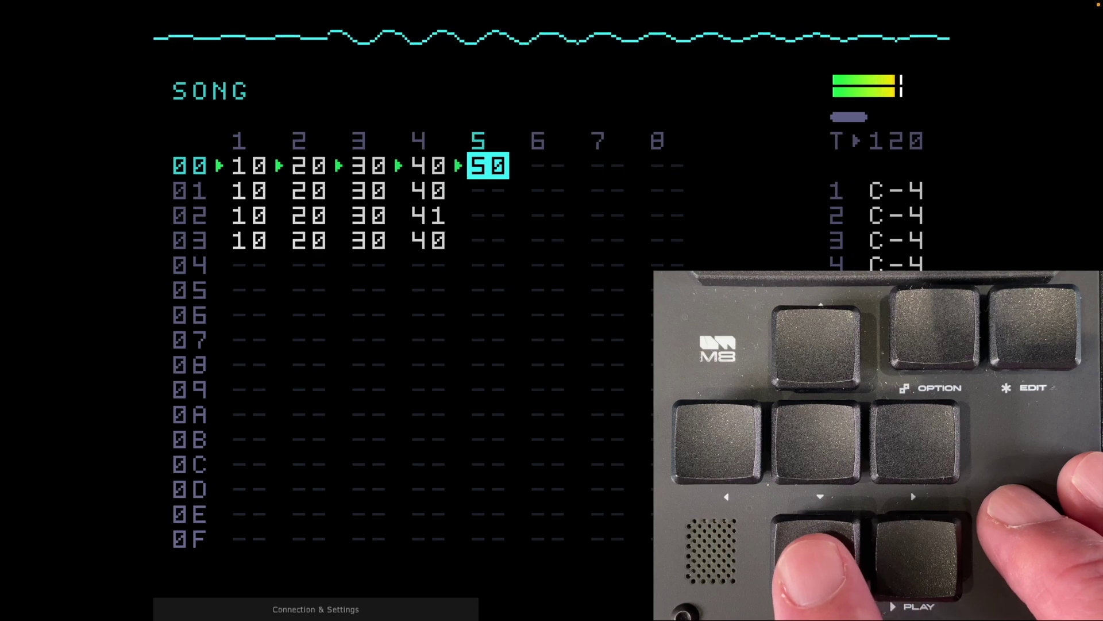
pyautogui.press('space')
# Step: Place chain 50 on rows 01 and 02 of track 5 and clone the row 02 entry as chain 51
pyautogui.press('Down')
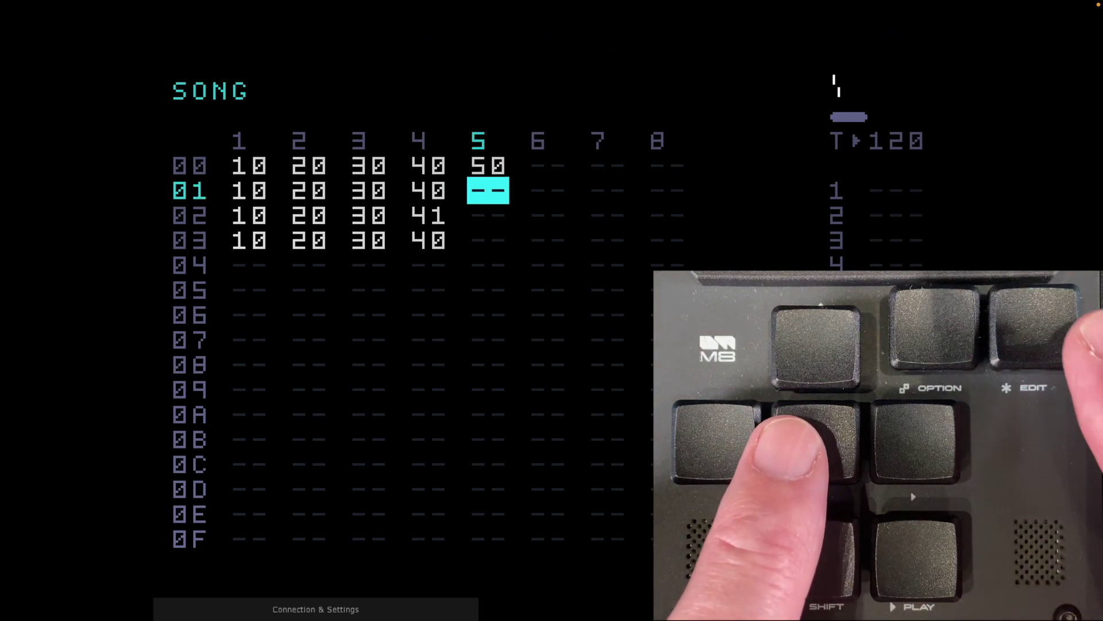
pyautogui.press('x')
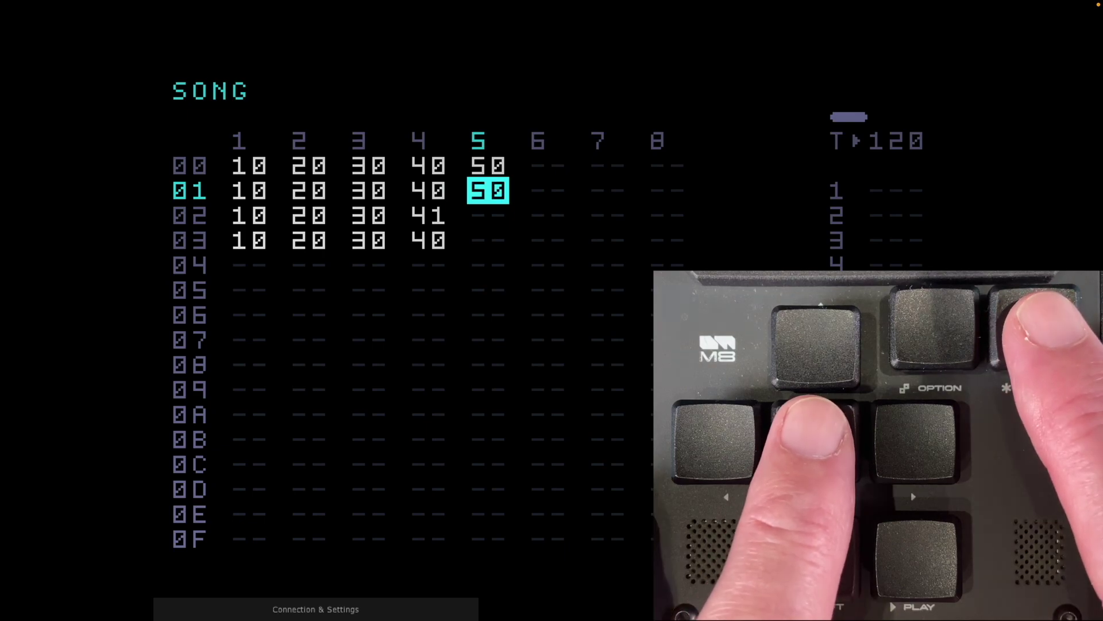
pyautogui.press('Down')
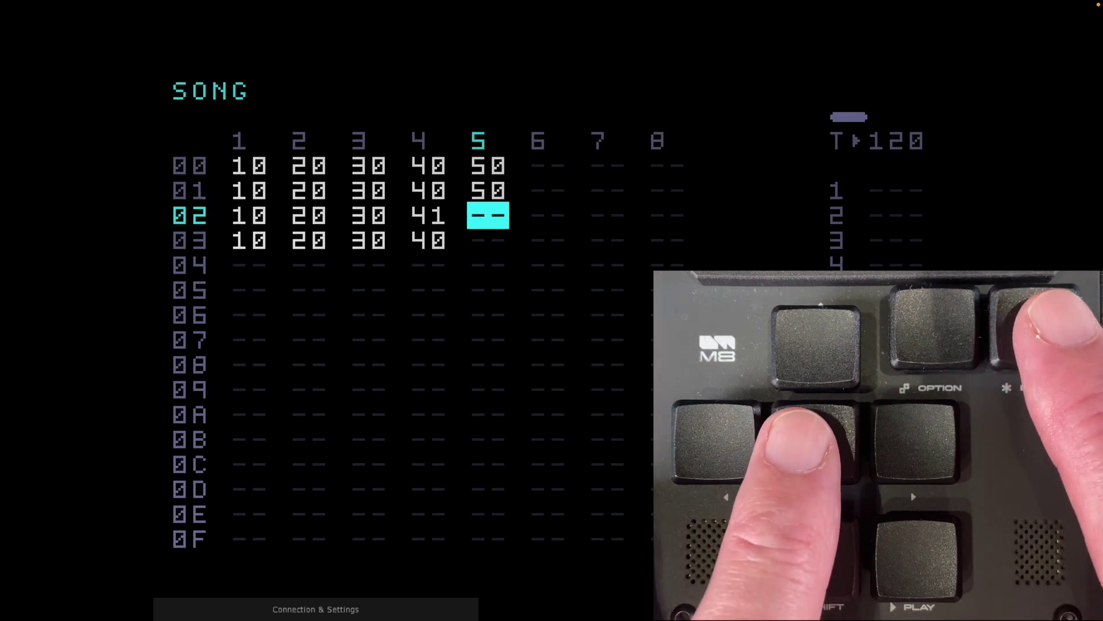
pyautogui.press('x')
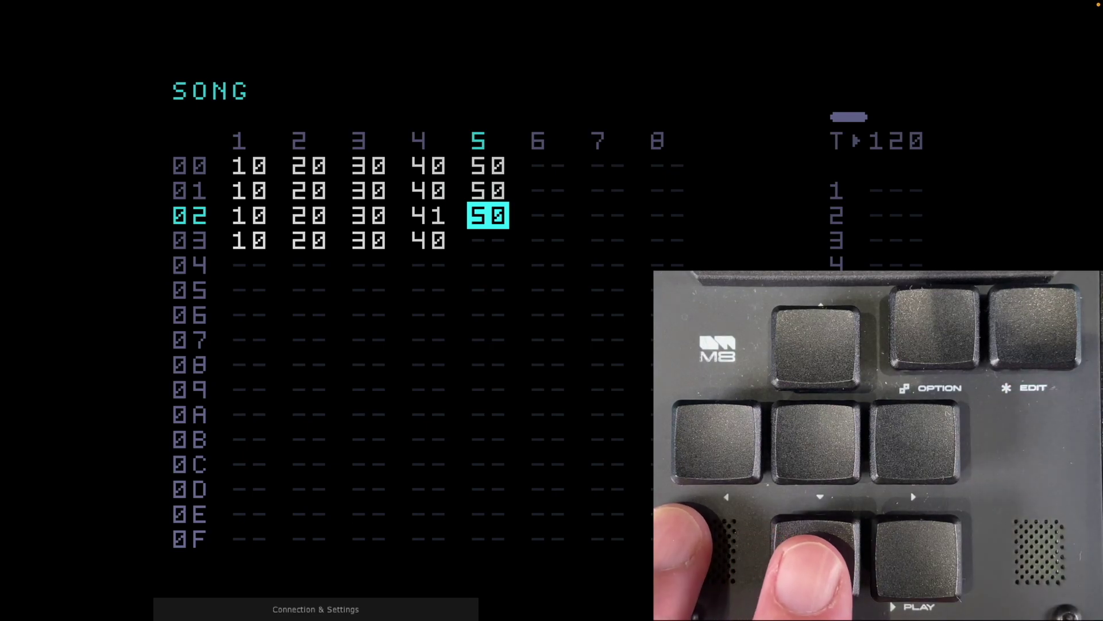
pyautogui.hotkey('shift', 'z')
pyautogui.hotkey('z', 'x')
# Step: Open phrase 51 through chain 51 and play it briefly
pyautogui.hotkey('shift', 'Right')
pyautogui.hotkey('shift', 'Right')
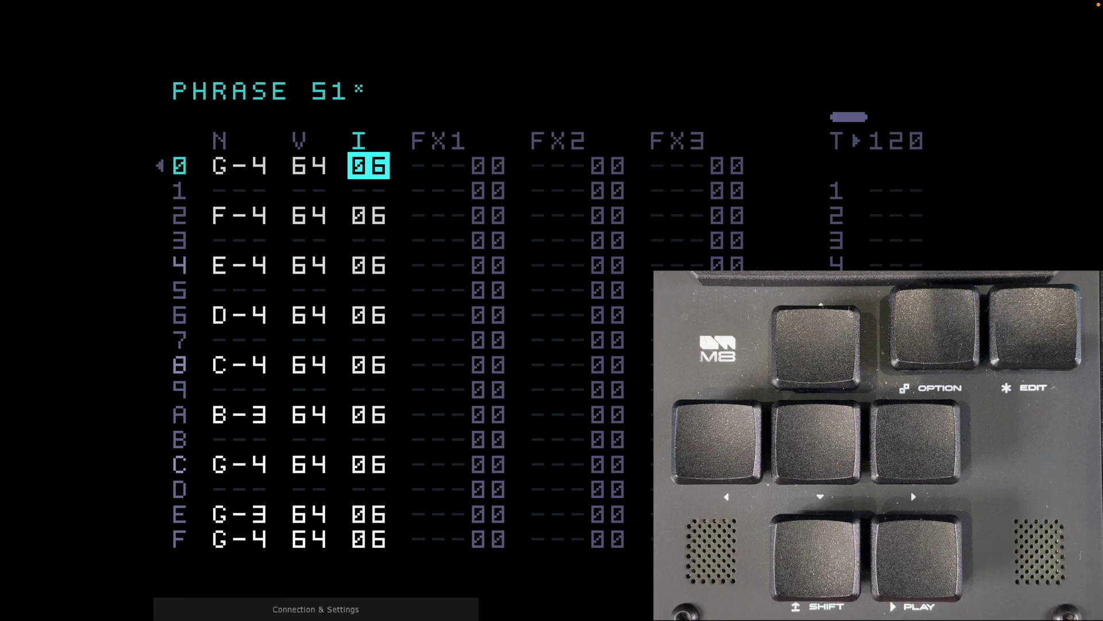
pyautogui.press('space')
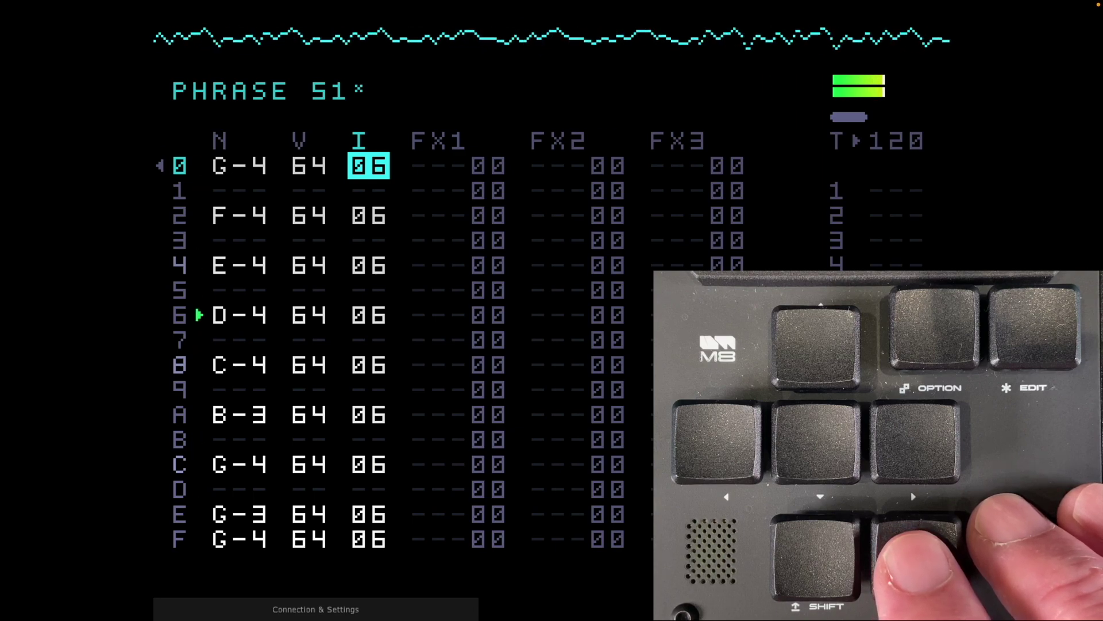
pyautogui.press('space')
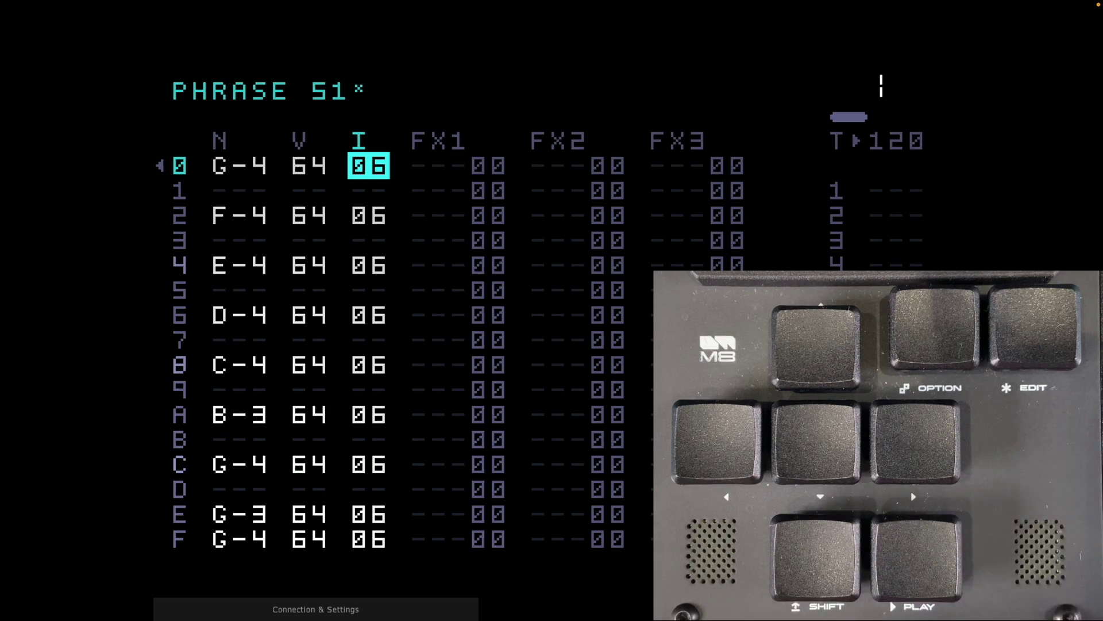
# Step: Switch back to chain 50, open its phrase 50, and play it briefly for comparison
pyautogui.hotkey('shift', 'Left')
pyautogui.hotkey('shift', 'Up')
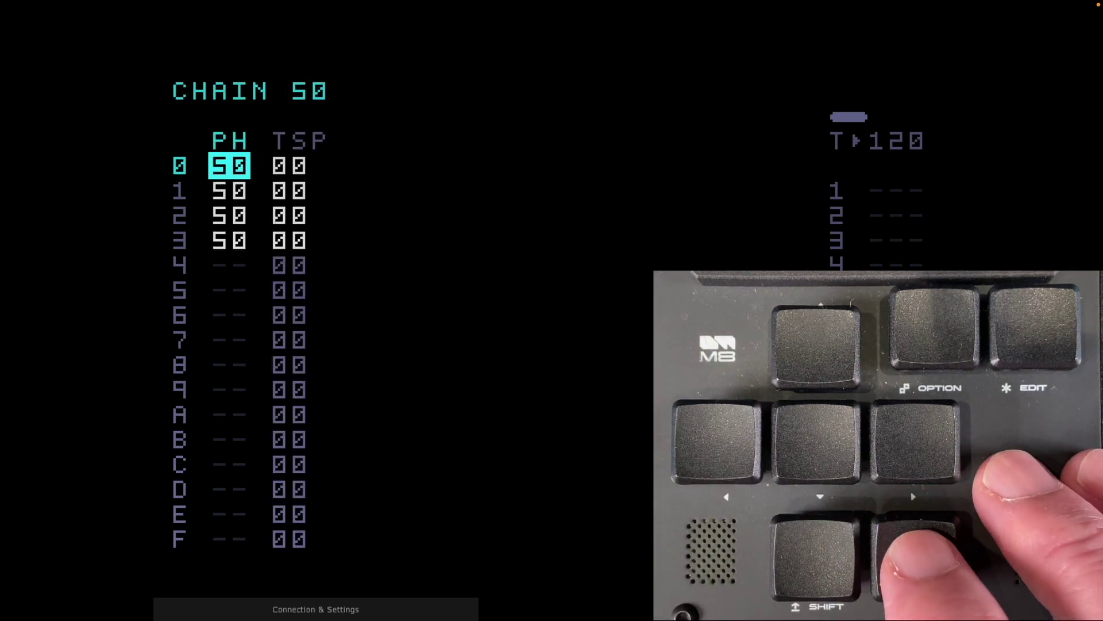
pyautogui.hotkey('shift', 'Right')
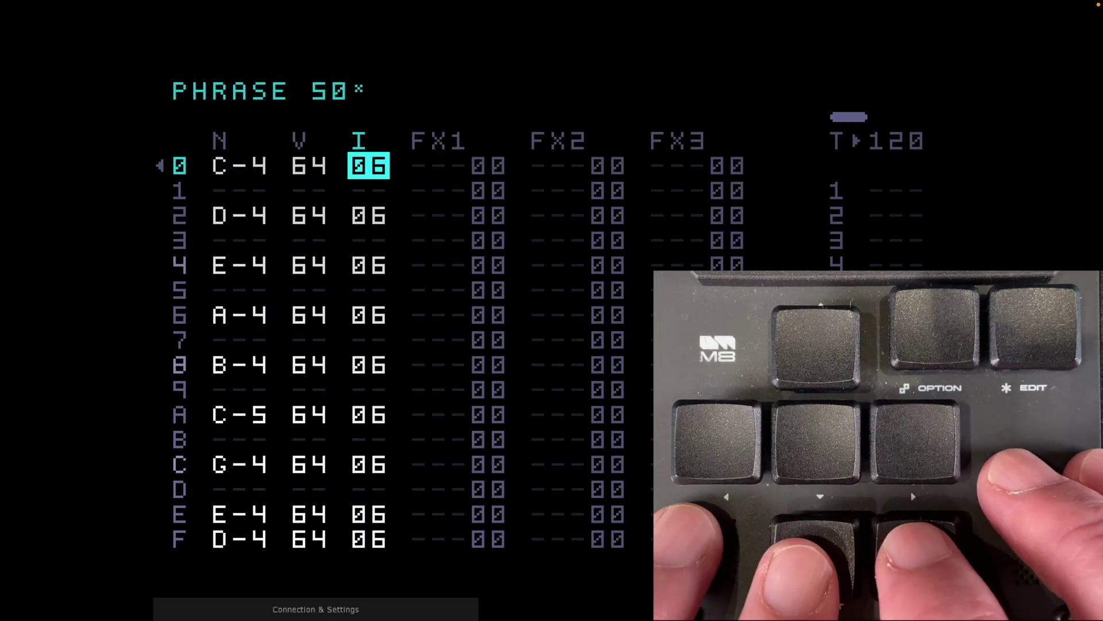
pyautogui.press('space')
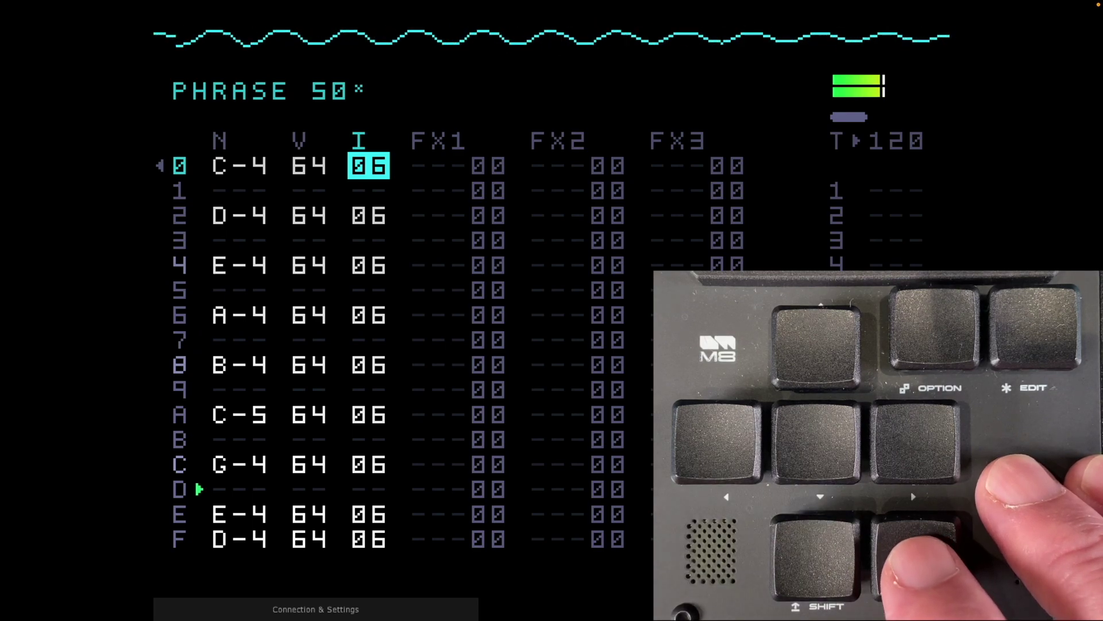
pyautogui.press('space')
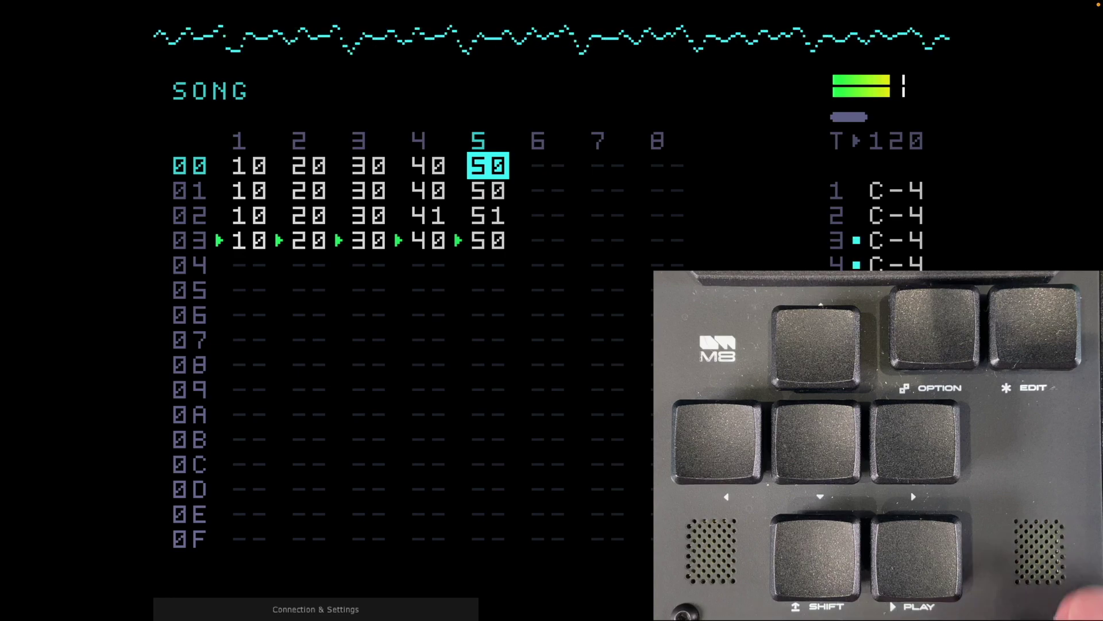
# Step: Stop the song playback and open instrument 06 through chain 50 and phrase 50
pyautogui.press('space')
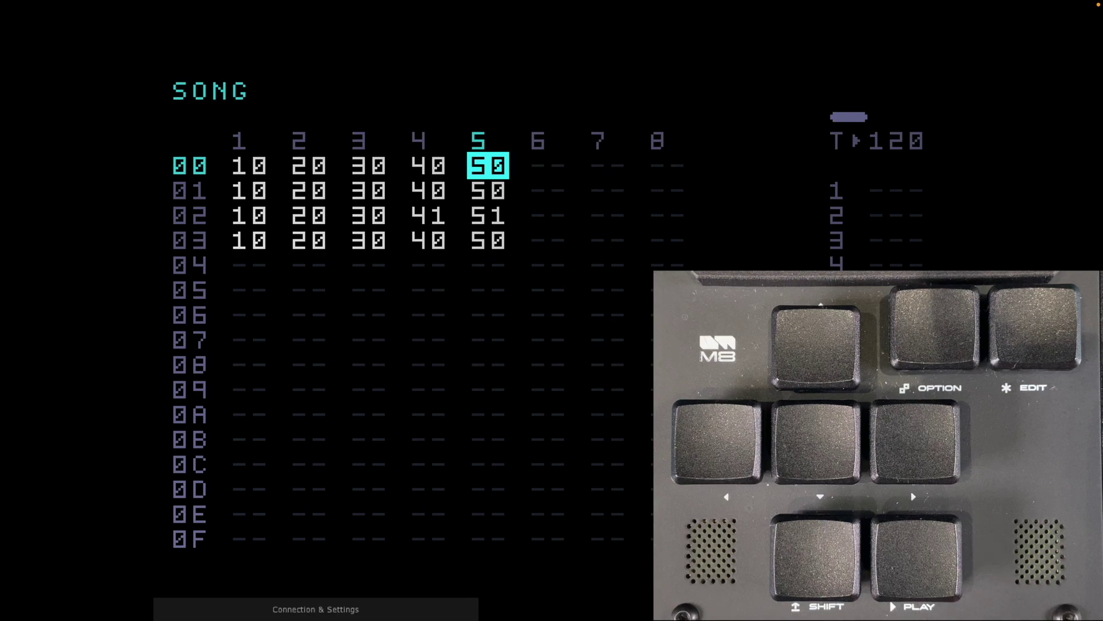
pyautogui.hotkey('shift', 'Right')
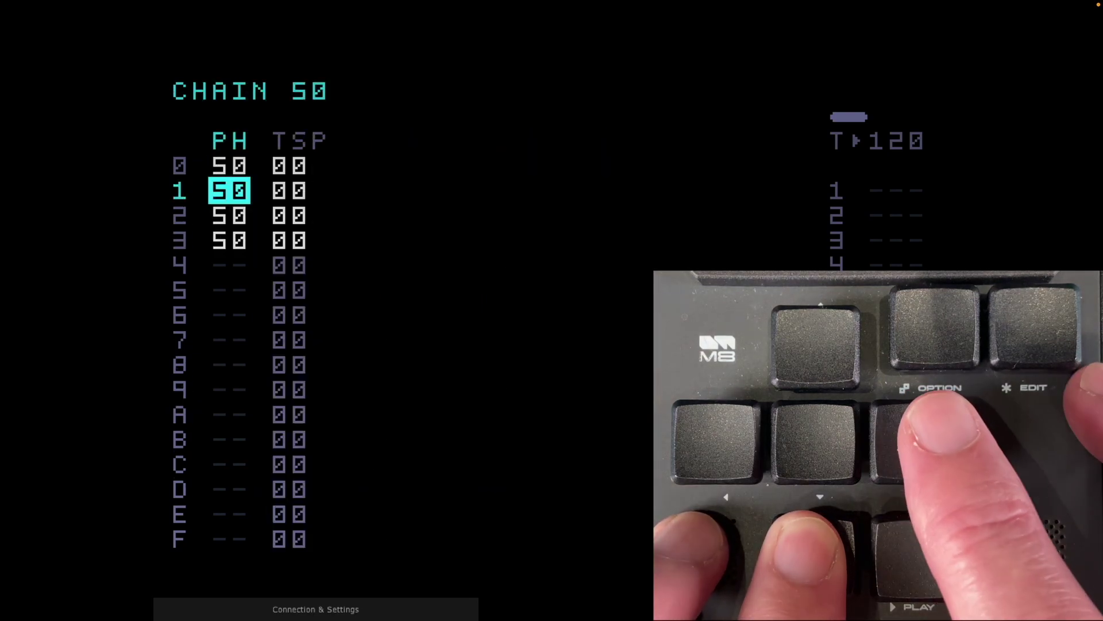
pyautogui.hotkey('shift', 'Right')
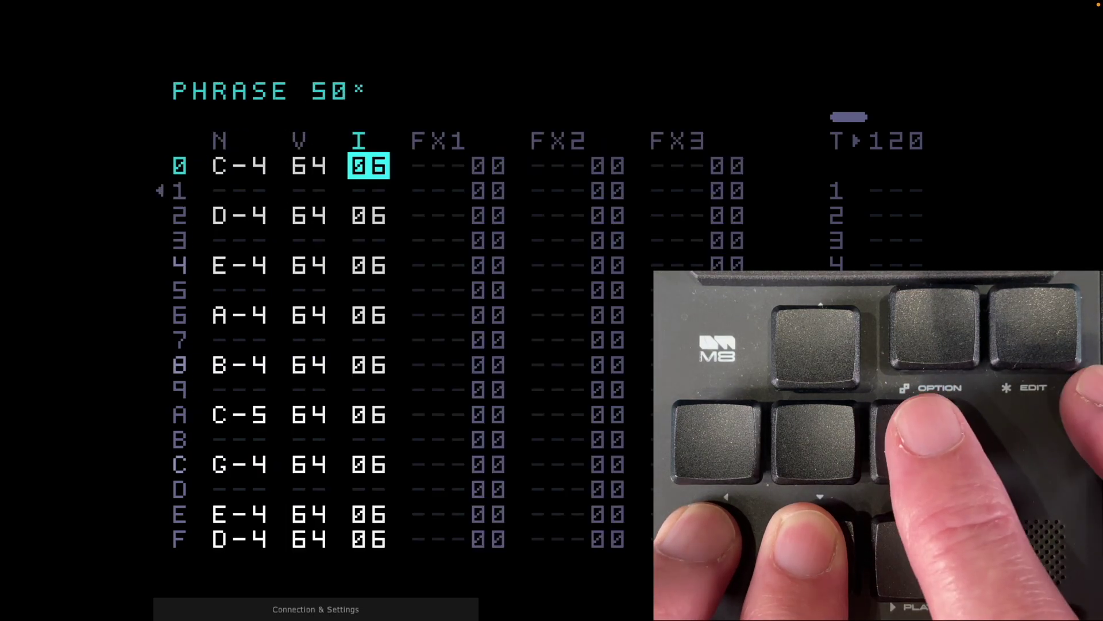
pyautogui.hotkey('shift', 'Right')
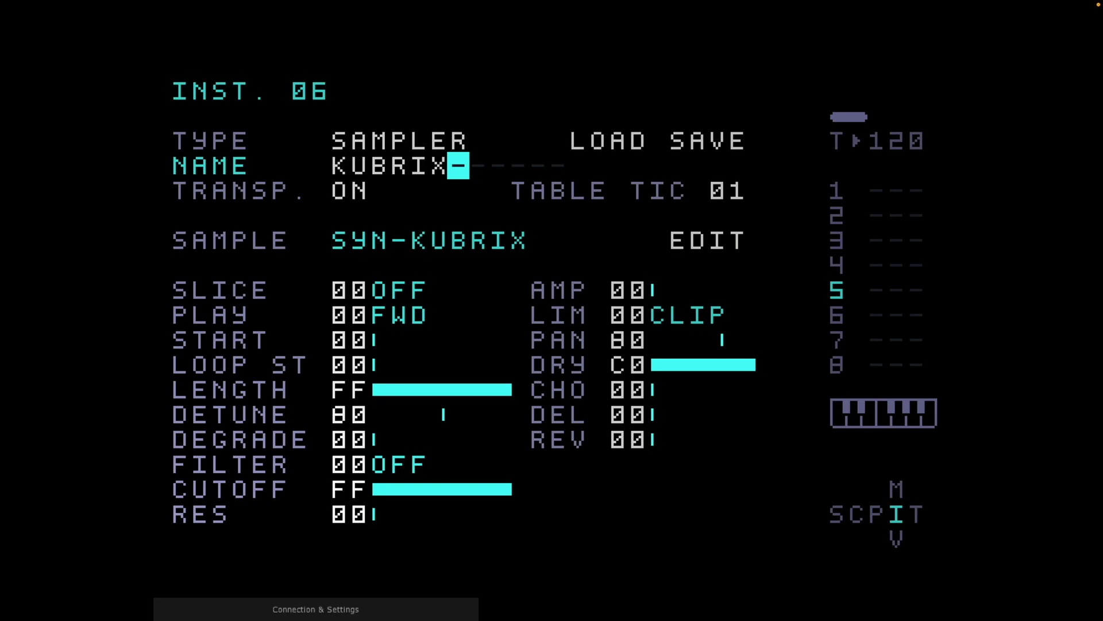
# Step: Set the delay send (DEL) of instrument 06 to CD and audition the result
pyautogui.press('Down')
pyautogui.press('Down')
pyautogui.press('Down')
pyautogui.press('Down')
pyautogui.press('Down')
pyautogui.press('Down')
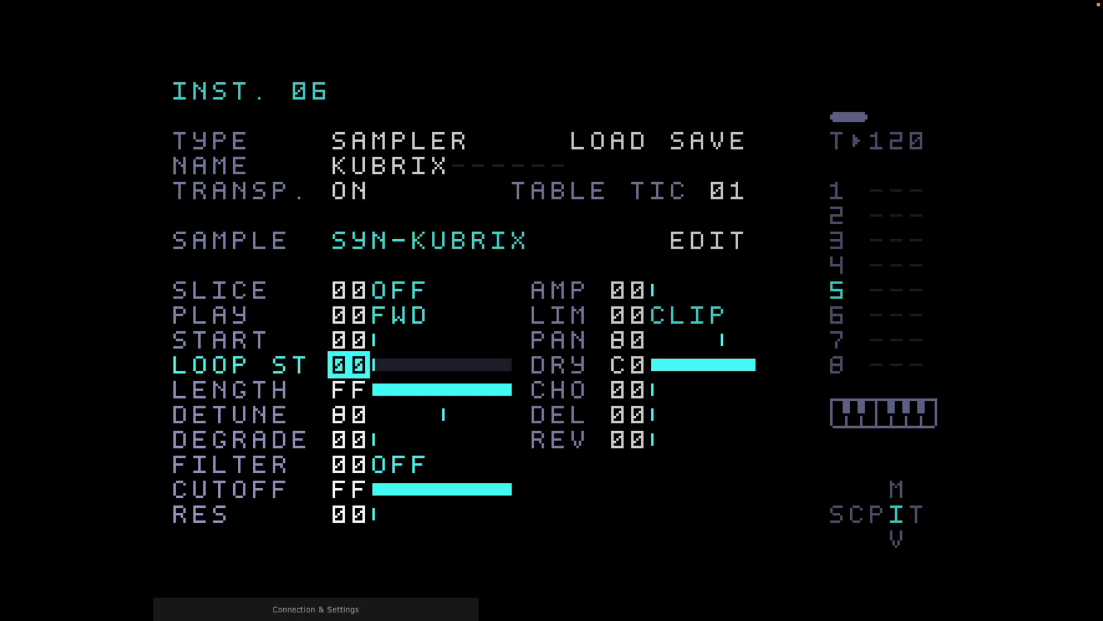
pyautogui.press('Down')
pyautogui.press('Down')
pyautogui.press('Right')
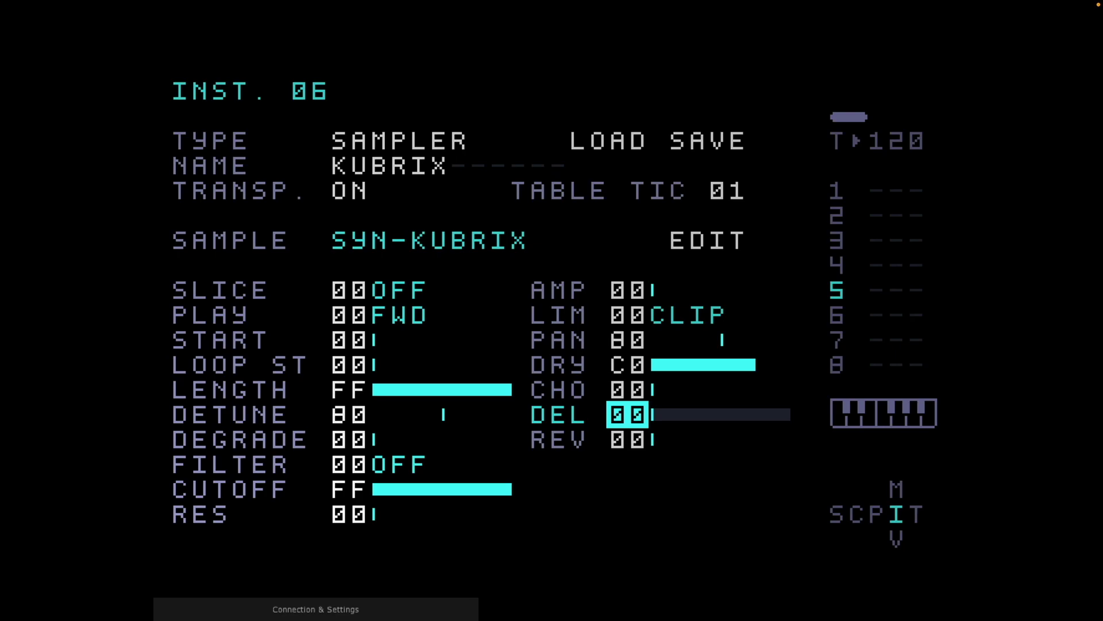
pyautogui.hotkey('ctrl', 'Up')
pyautogui.hotkey('ctrl', 'Up')
pyautogui.hotkey('ctrl', 'Up')
pyautogui.hotkey('ctrl', 'Up')
pyautogui.hotkey('ctrl', 'Up')
pyautogui.hotkey('ctrl', 'Up')
pyautogui.hotkey('ctrl', 'Up')
pyautogui.hotkey('ctrl', 'Up')
pyautogui.hotkey('ctrl', 'Up')
pyautogui.hotkey('ctrl', 'Up')
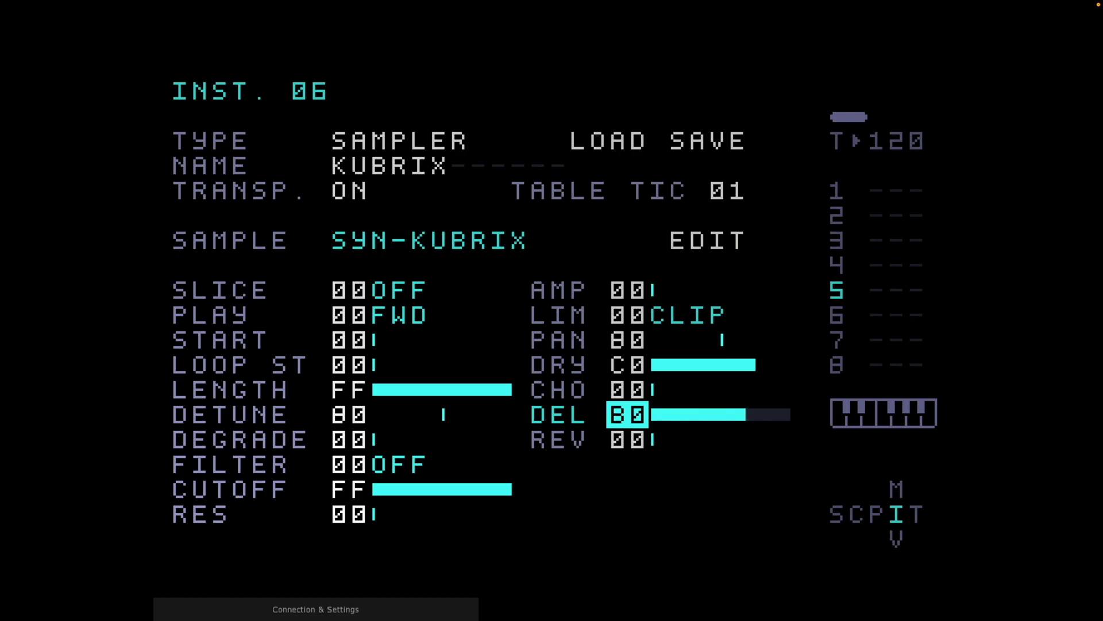
pyautogui.hotkey('ctrl', 'Up')
pyautogui.hotkey('ctrl', 'Right')
pyautogui.hotkey('ctrl', 'Right')
pyautogui.hotkey('ctrl', 'Right')
pyautogui.hotkey('ctrl', 'Right')
pyautogui.hotkey('ctrl', 'Right')
pyautogui.press('space')
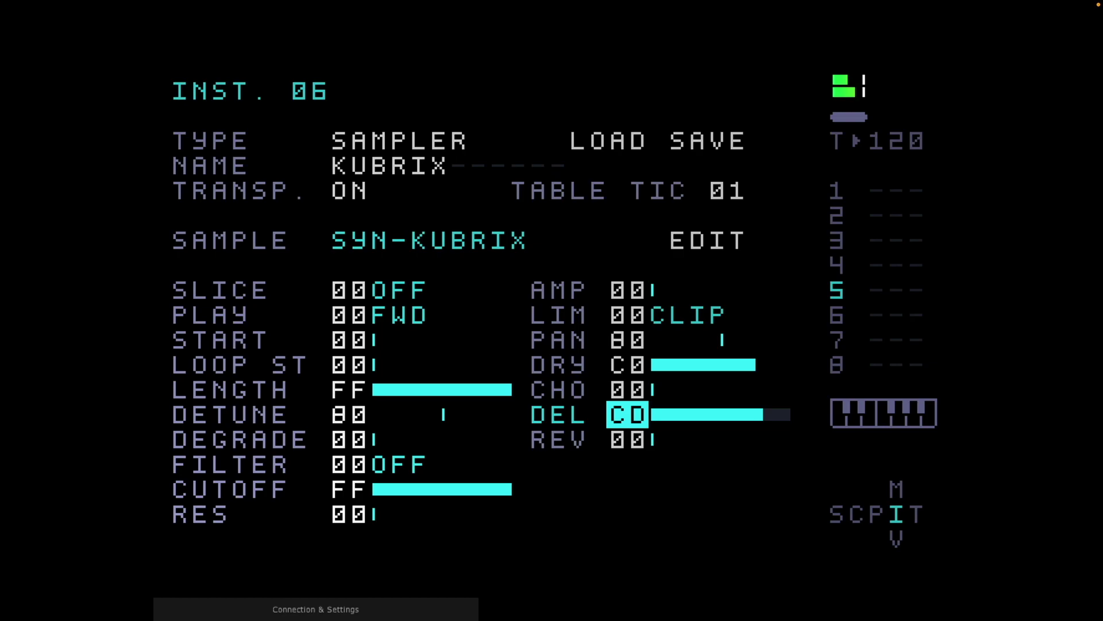
# Step: Raise the reverb send (REV) of instrument 06 to 30
pyautogui.click(627, 439)
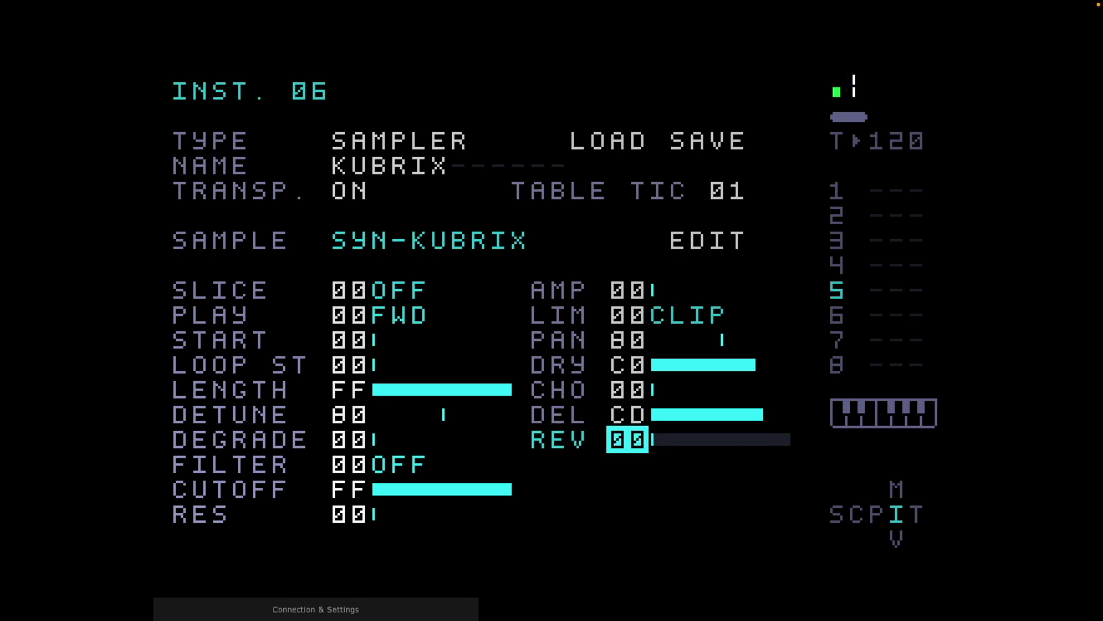
pyautogui.hotkey('x', 'Up')
pyautogui.hotkey('x', 'Up')
pyautogui.hotkey('x', 'Up')
pyautogui.hotkey('x', 'Up')
pyautogui.hotkey('x', 'Up')
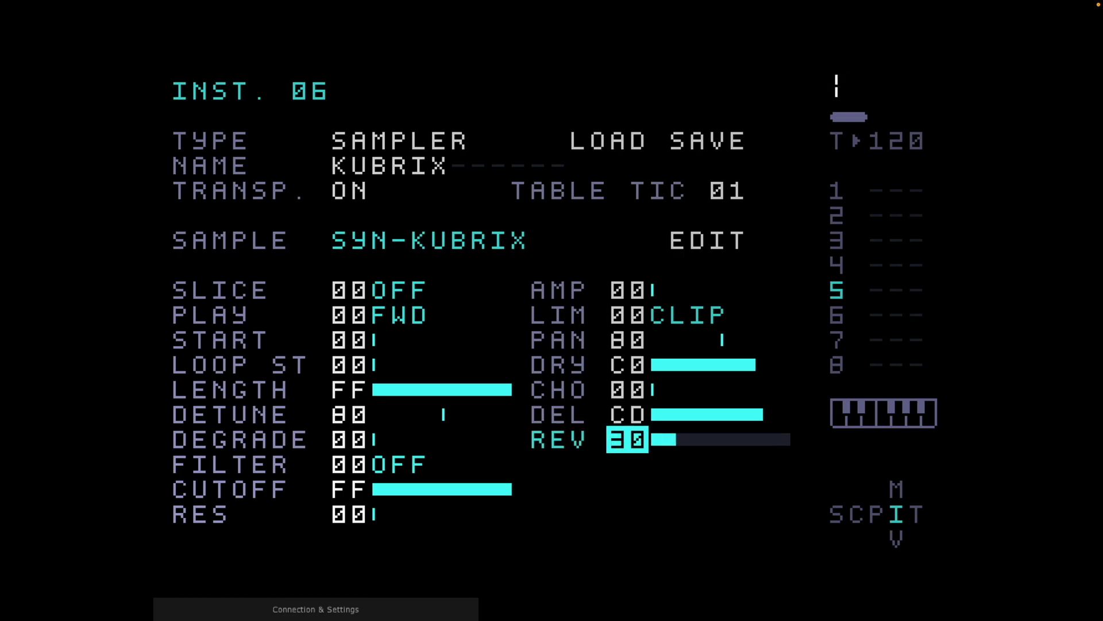
# Step: Set the reverb send (REV) of instrument 06 to 96 and audition the phrase
pyautogui.hotkey('x', 'Up')
pyautogui.hotkey('x', 'Up')
pyautogui.hotkey('x', 'Up')
pyautogui.hotkey('x', 'Up')
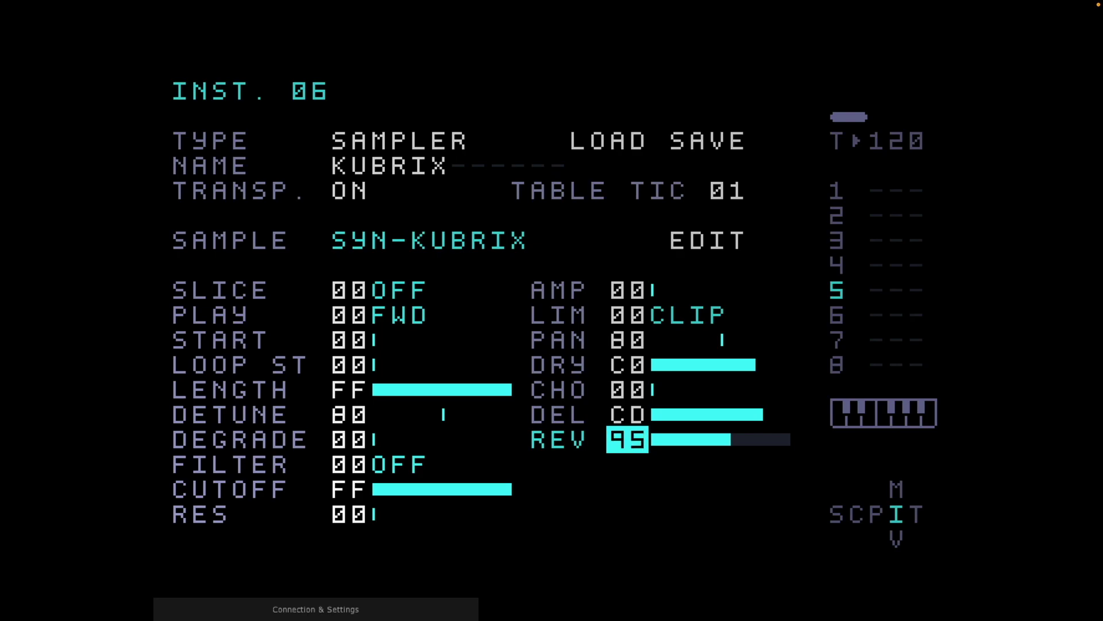
pyautogui.press('space')
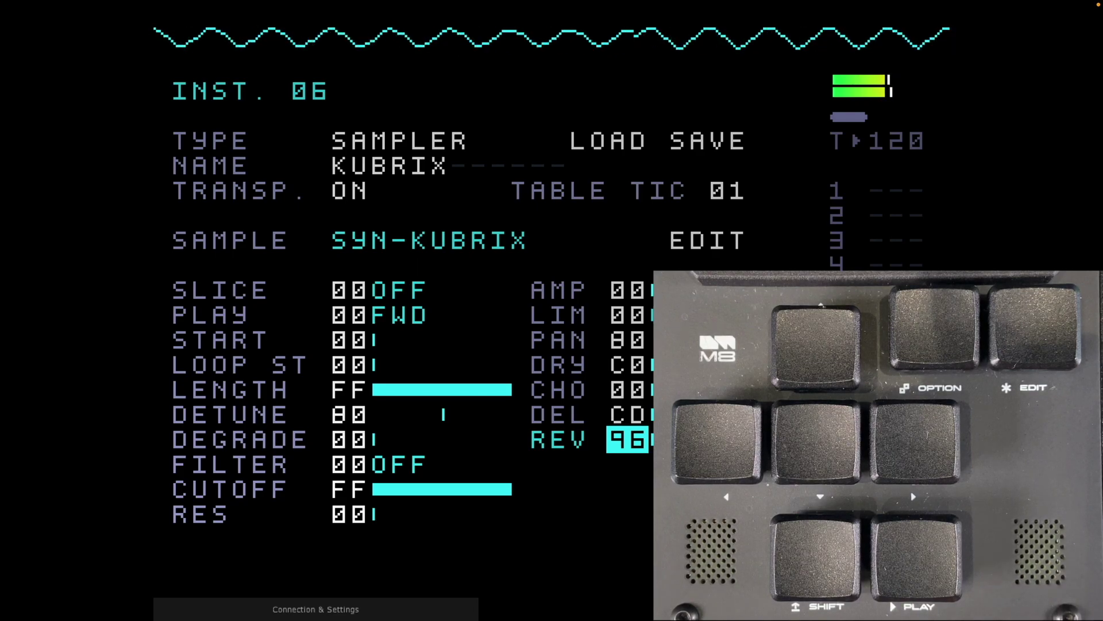
pyautogui.press('space')
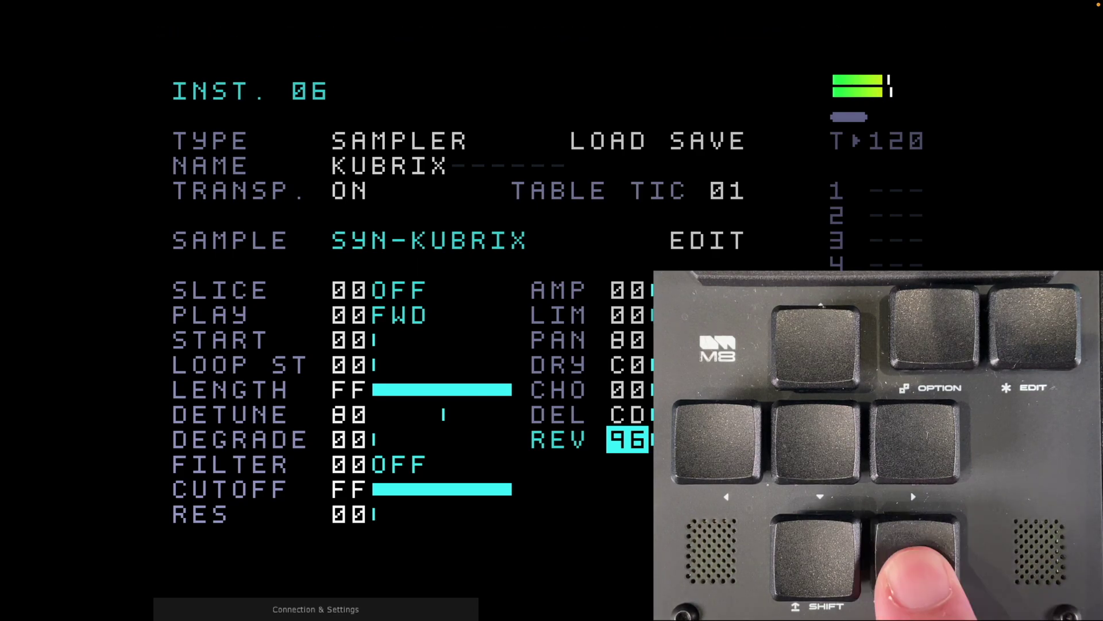
# Step: Return to the song view and play the whole arrangement from row 00 to hear the melody's effects in context
pyautogui.hotkey('shift', 'Left')
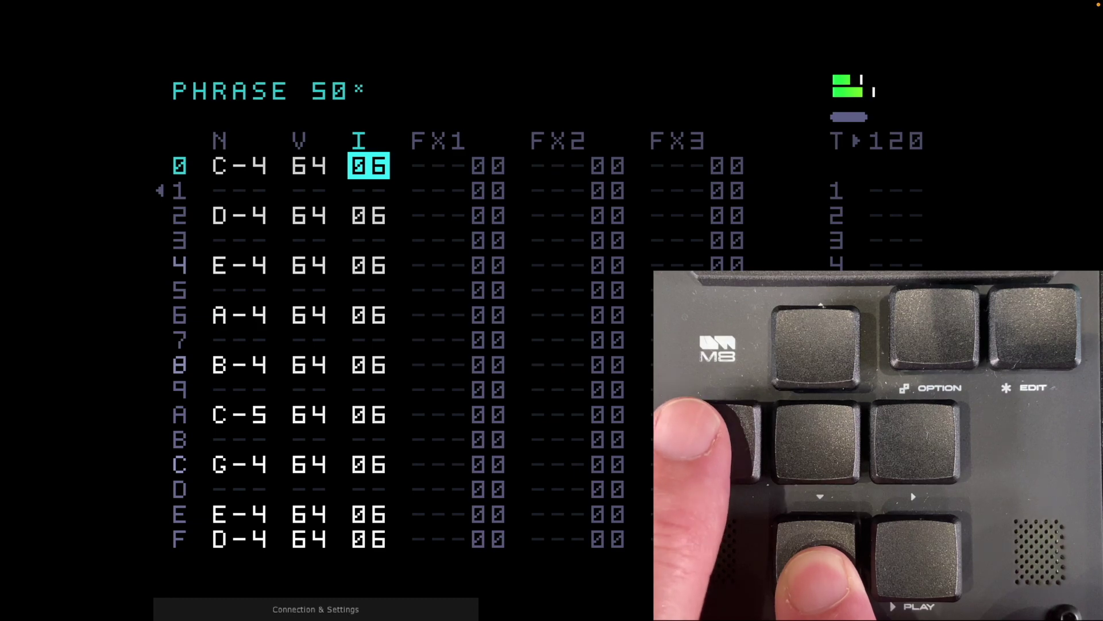
pyautogui.hotkey('shift', 'Left')
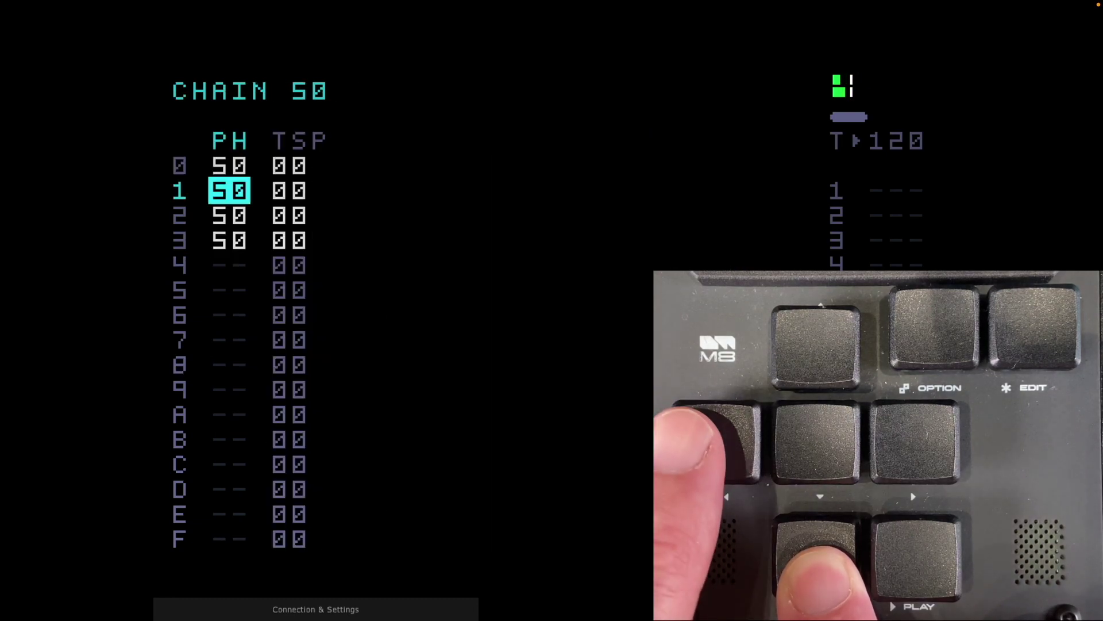
pyautogui.hotkey('shift', 'Left')
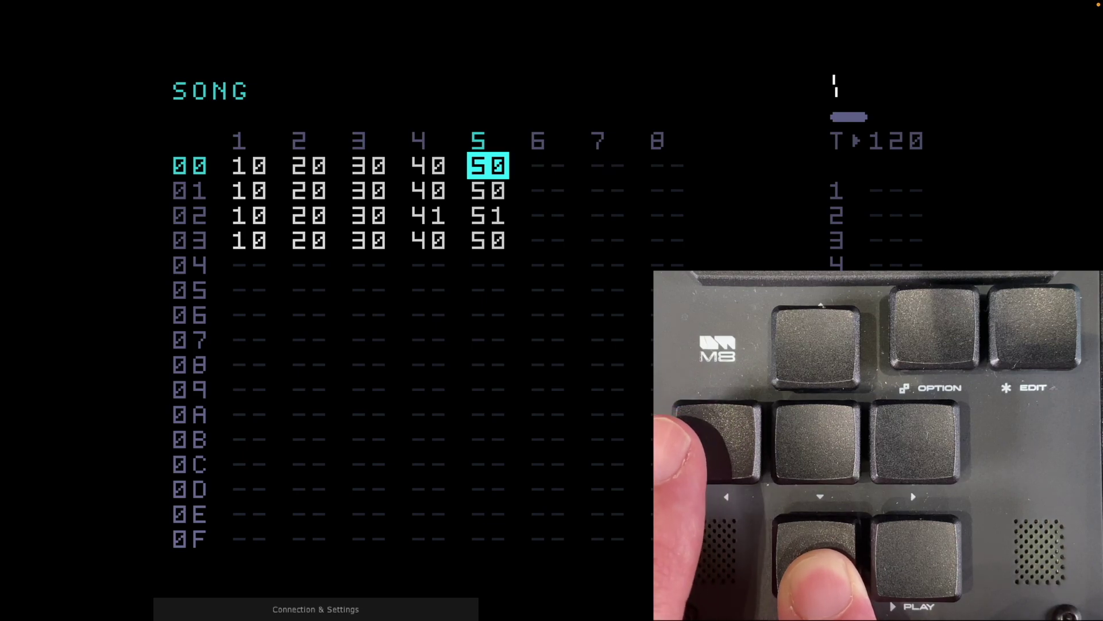
pyautogui.press('space')
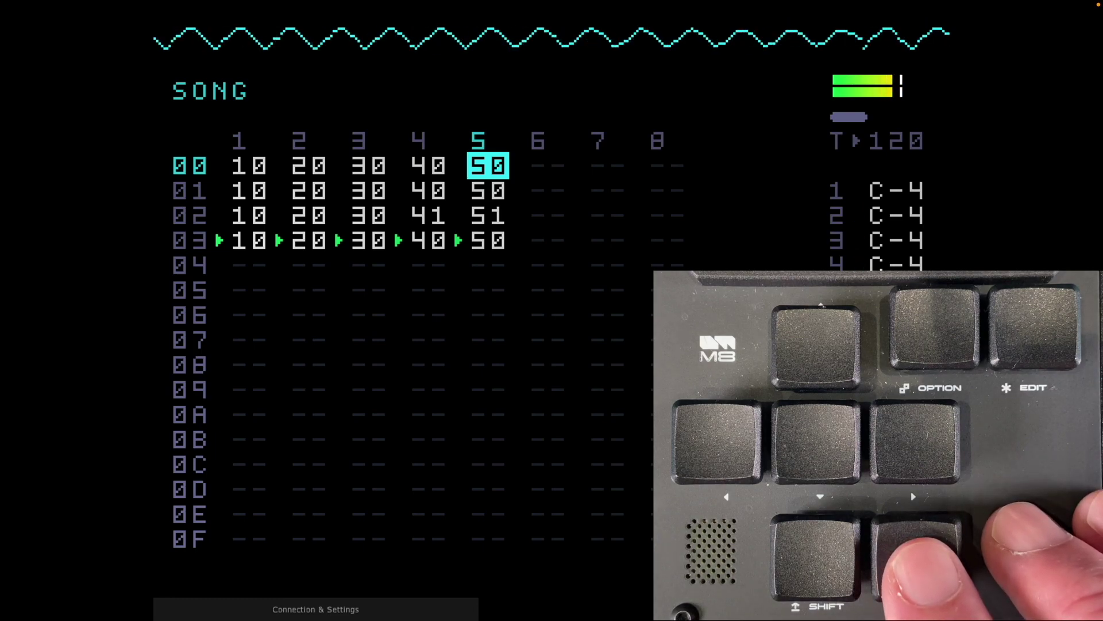
pyautogui.press('space')
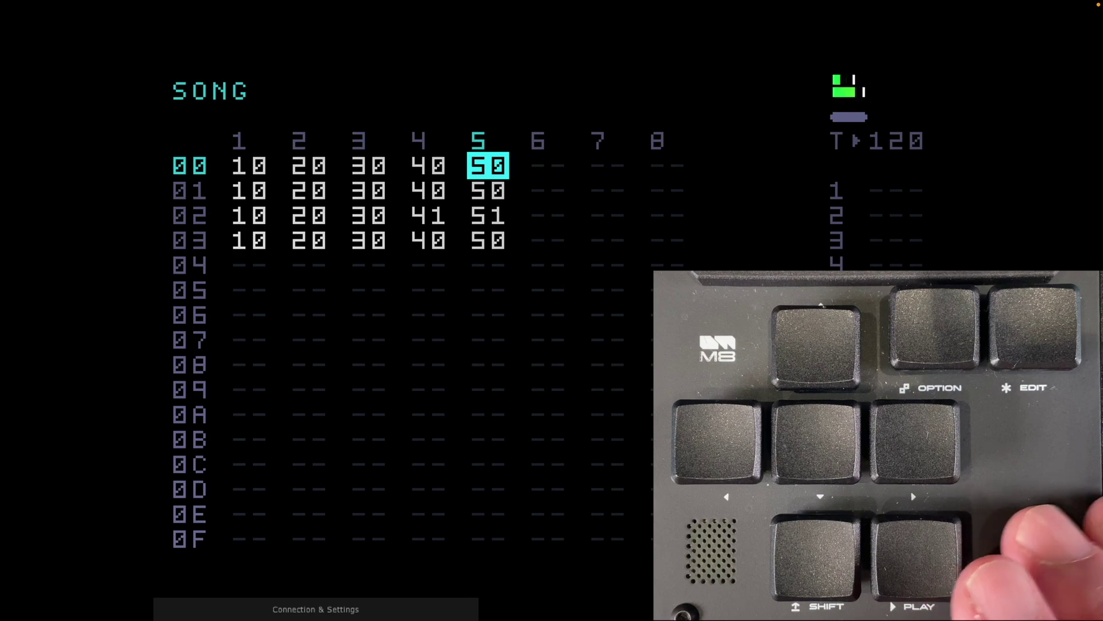
pyautogui.press('space')
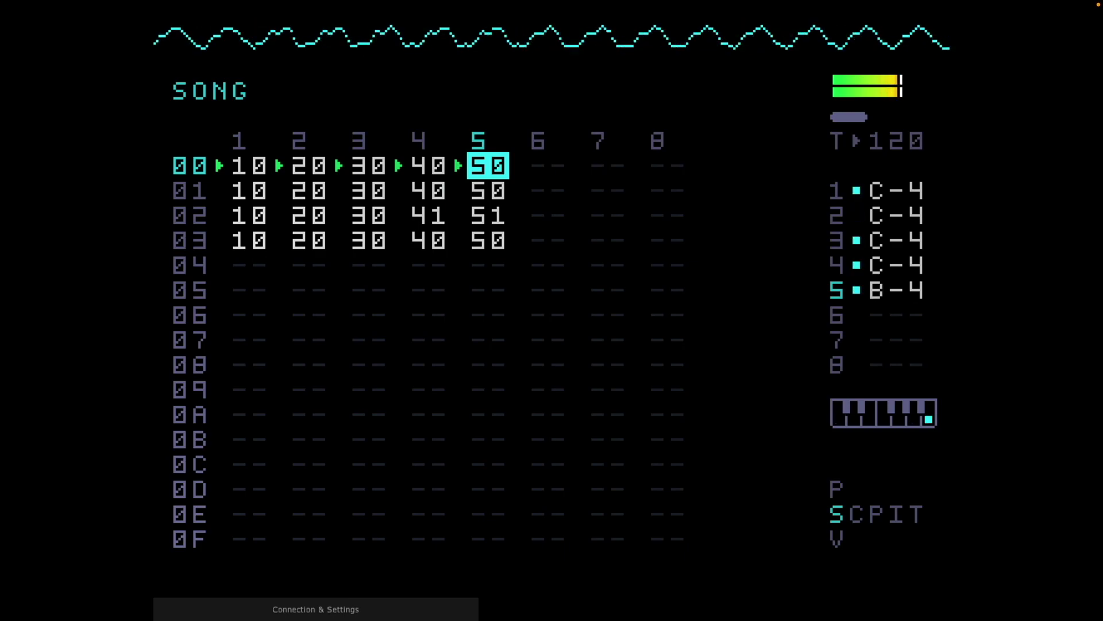
pyautogui.press('space')
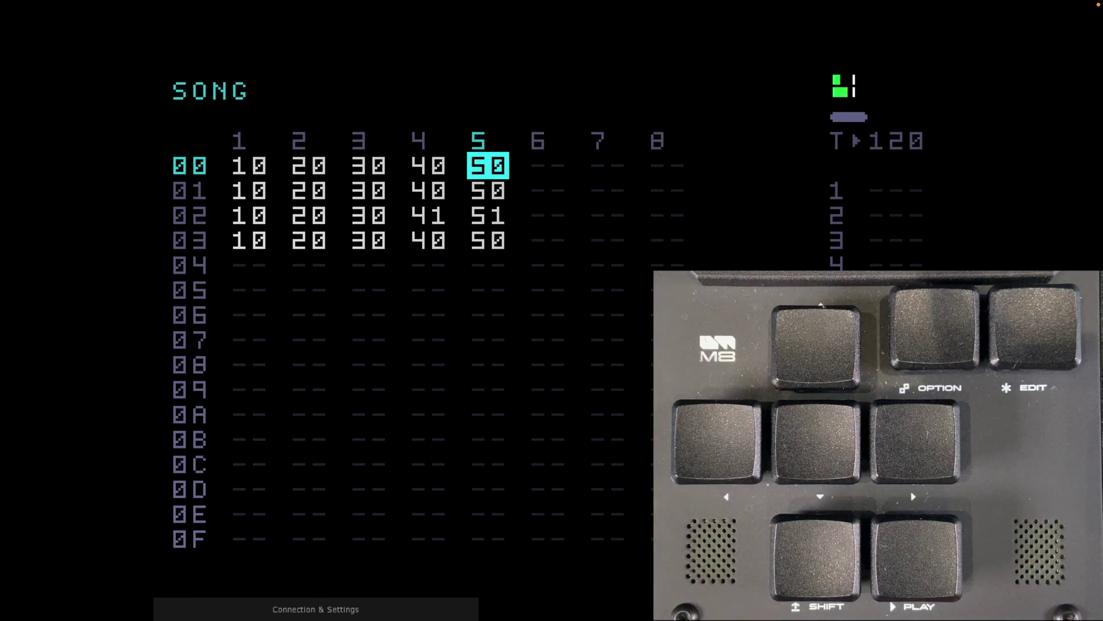
# Step: Add chain 60 to track 6 at song row 00 and fill its first four rows with phrase 60
pyautogui.press('Right')
pyautogui.press('x')
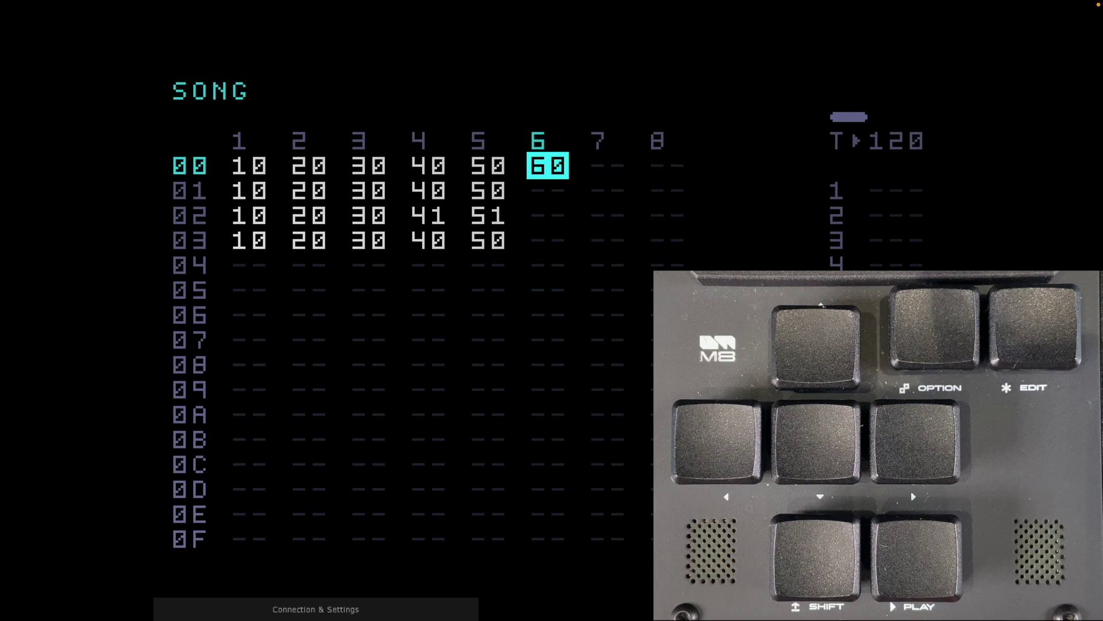
pyautogui.hotkey('shift', 'Right')
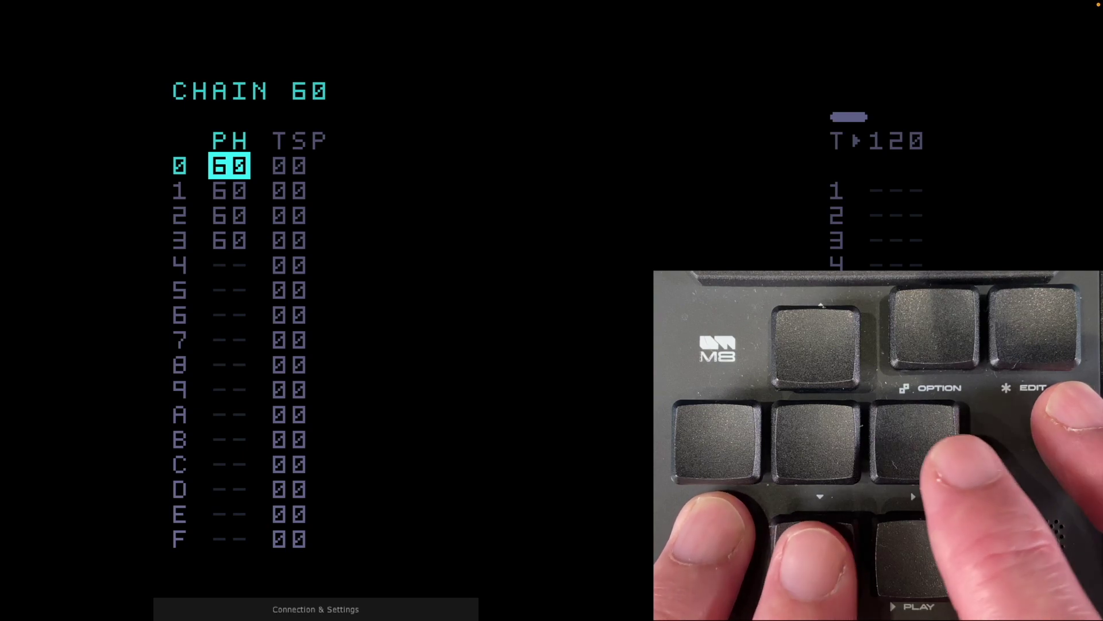
# Step: Enter C-4 notes with instrument 07 on steps 4, A and C of phrase 60
pyautogui.hotkey('shift', 'Right')
pyautogui.press('Left')
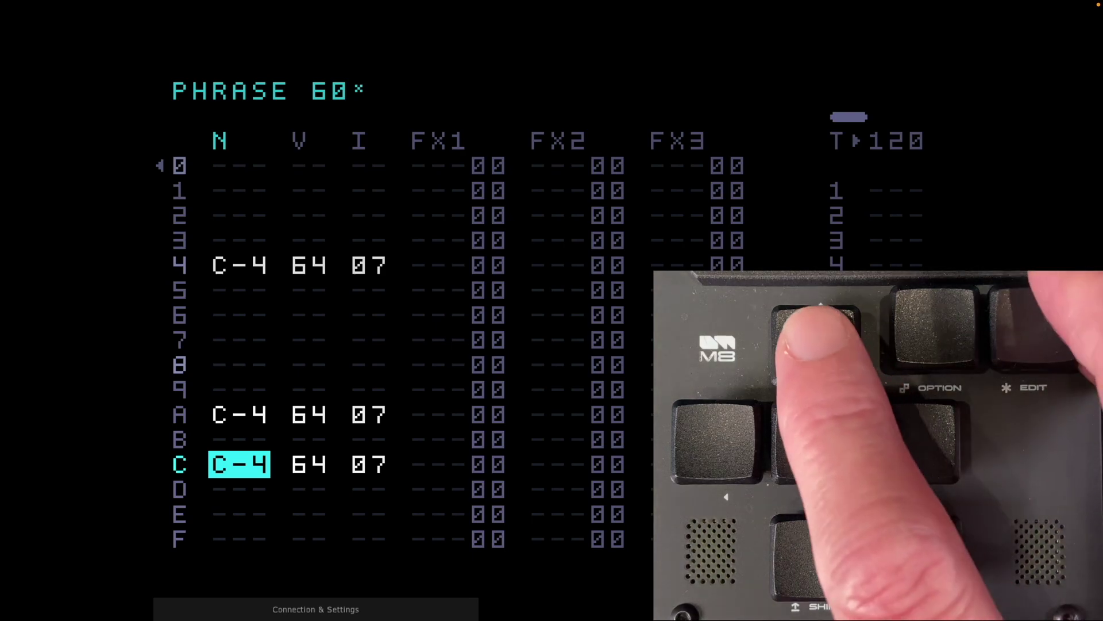
pyautogui.press('Right')
pyautogui.press('Right')
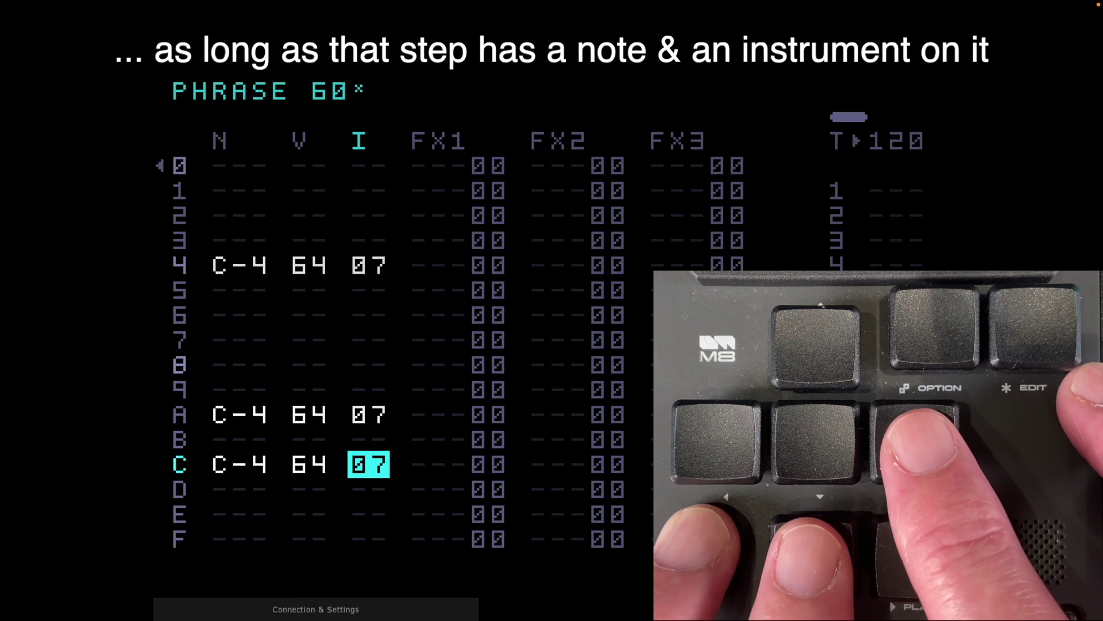
# Step: Open instrument 07 and set its type to SAMPLER
pyautogui.hotkey('shift', 'Right')
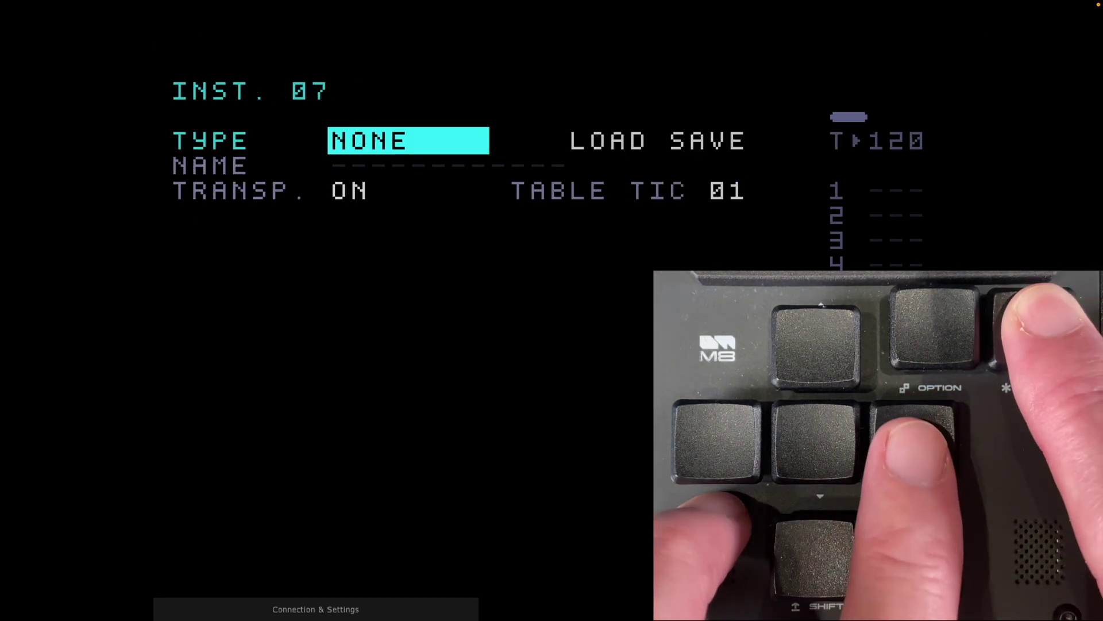
pyautogui.press('Right')
pyautogui.press('Right')
pyautogui.press('Right')
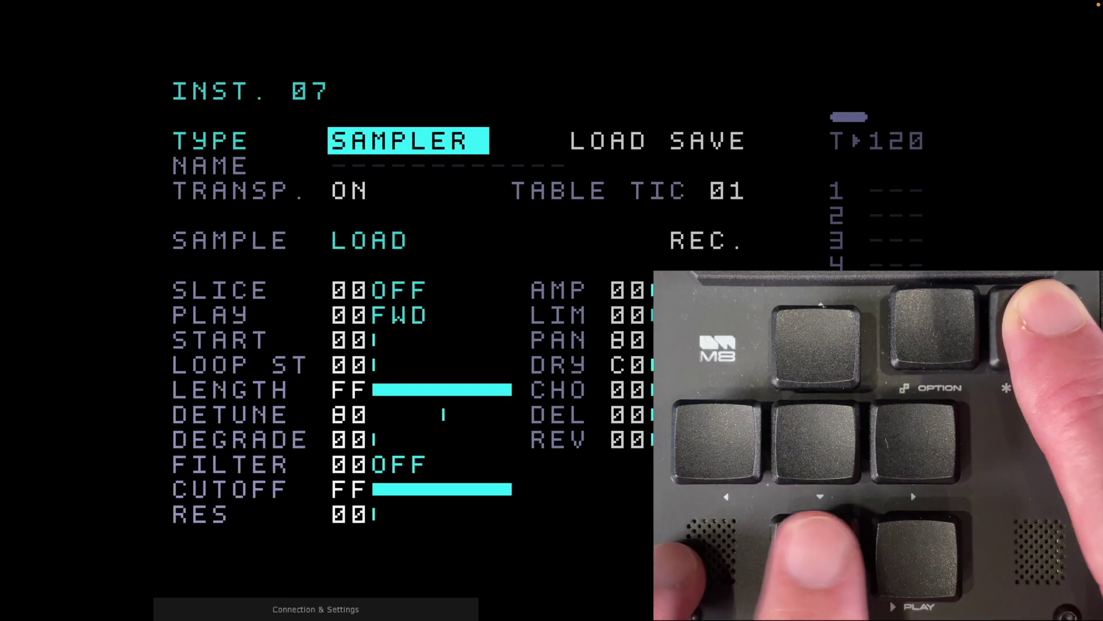
# Step: Load the sample CLAP (1).WAV from the CLAPS folder into instrument 07
pyautogui.press('Right')
pyautogui.press('x')
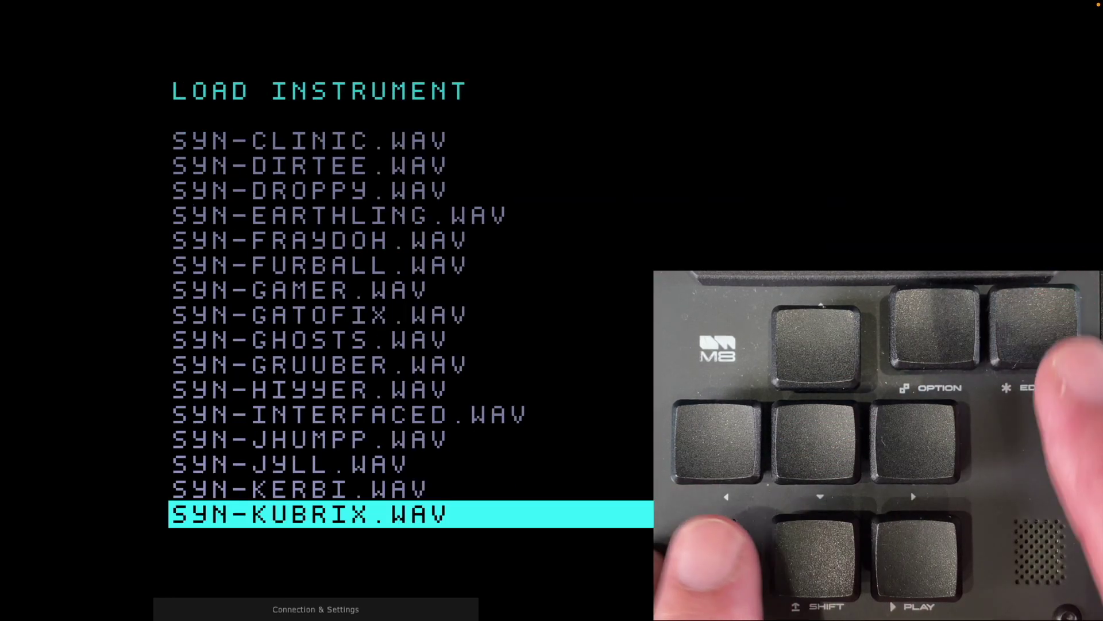
pyautogui.press('Left')
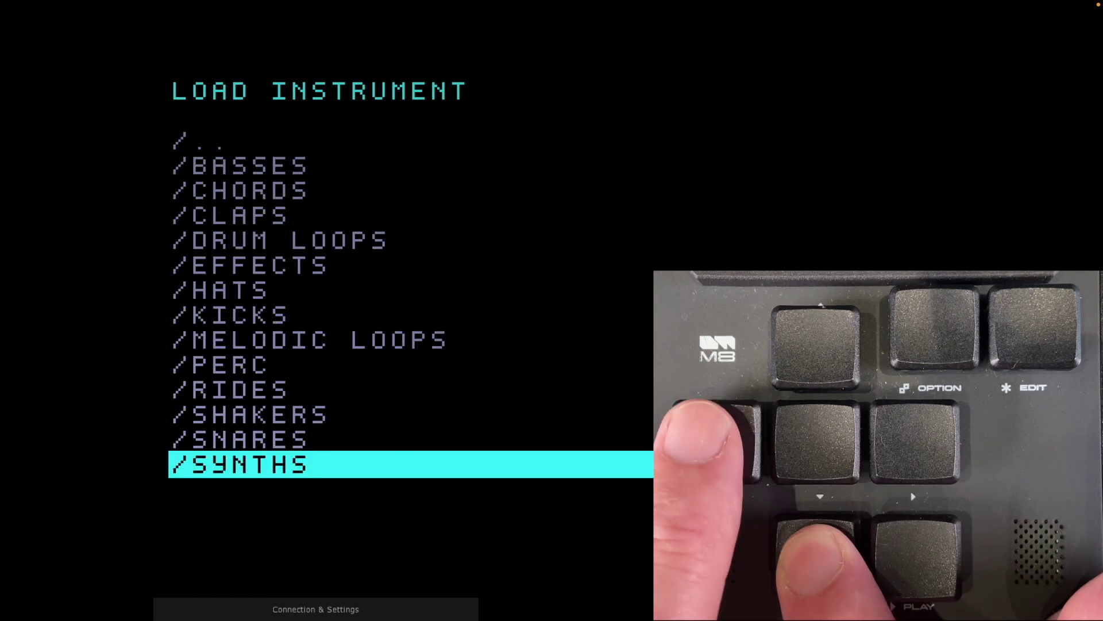
pyautogui.press('Up')
pyautogui.press('Up')
pyautogui.press('Up')
pyautogui.press('Up')
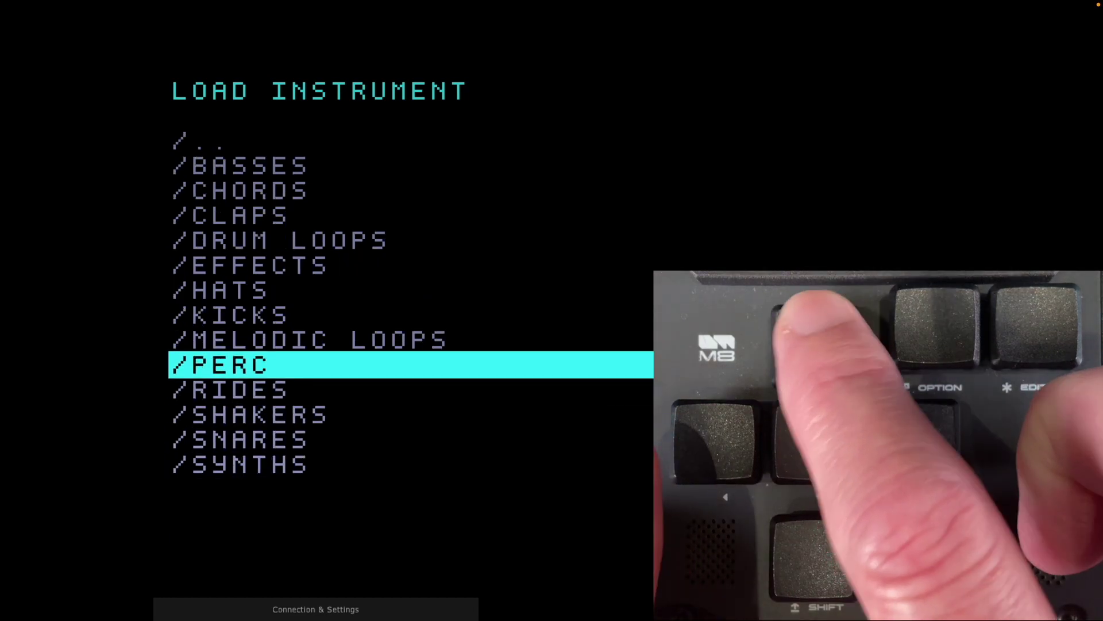
pyautogui.press('Up')
pyautogui.press('Up')
pyautogui.press('Up')
pyautogui.press('Up')
pyautogui.press('Up')
pyautogui.press('Up')
pyautogui.press('x')
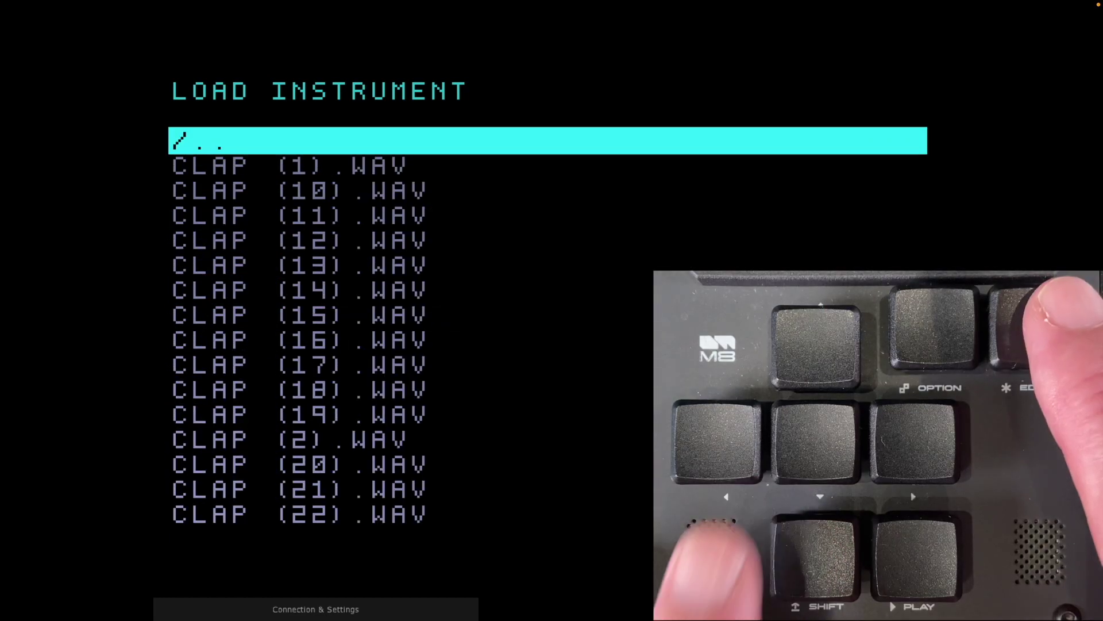
pyautogui.press('Down')
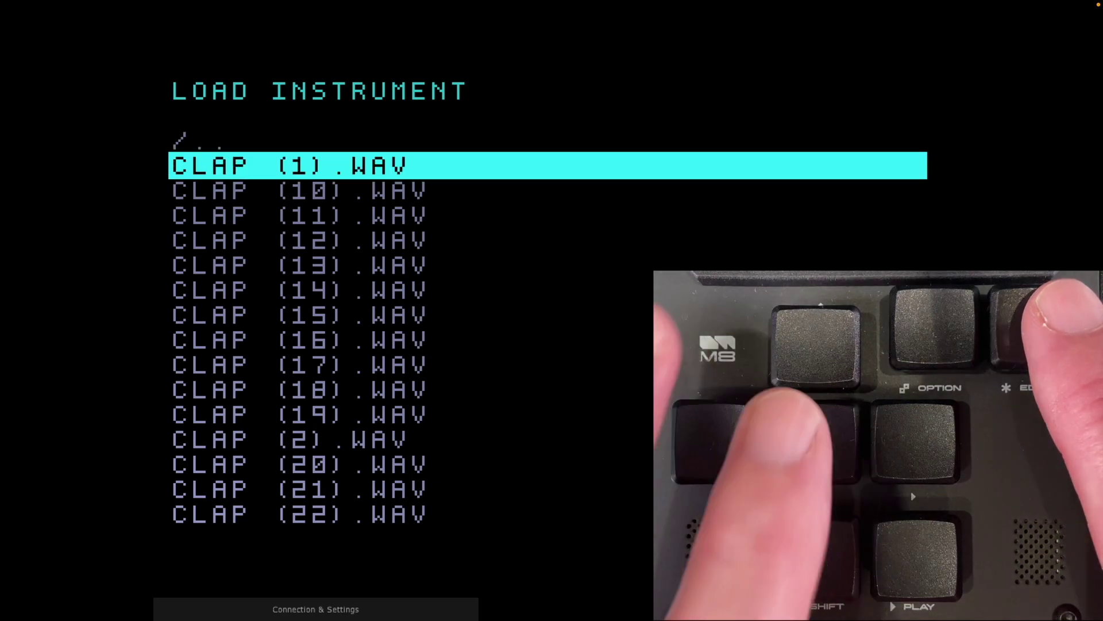
pyautogui.press('x')
# Step: Name instrument 07 CLAP and audition the clap phrase
pyautogui.press('Down')
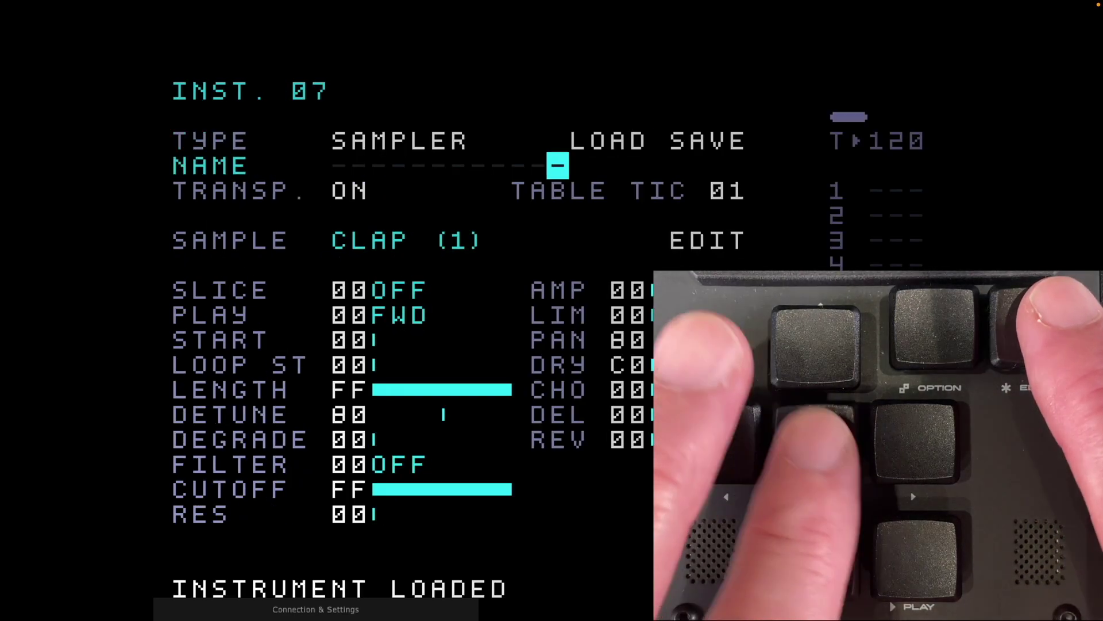
pyautogui.press('Left')
pyautogui.press('Left')
pyautogui.press('Left')
pyautogui.press('Left')
pyautogui.press('Left')
pyautogui.press('Left')
pyautogui.press('Left')
pyautogui.press('Left')
pyautogui.press('Left')
pyautogui.press('Left')
pyautogui.press('Left')
pyautogui.press('x')
pyautogui.press('Up')
pyautogui.press('Up')
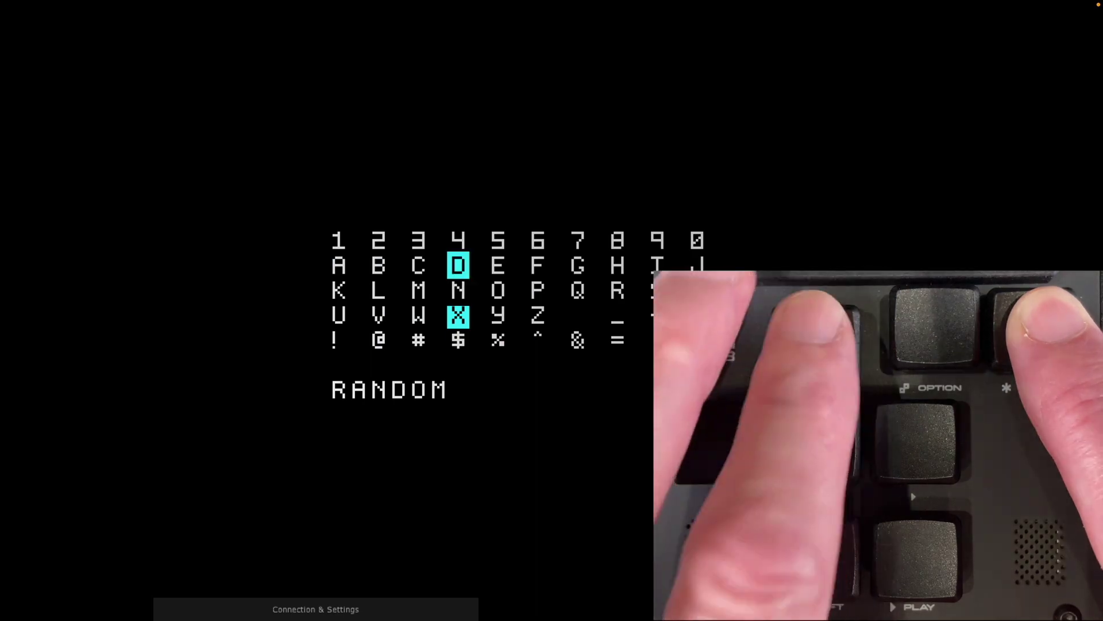
pyautogui.press('Left')
pyautogui.press('Down')
pyautogui.press('Down')
pyautogui.press('Left')
pyautogui.press('Up')
pyautogui.press('Up')
pyautogui.press('Left')
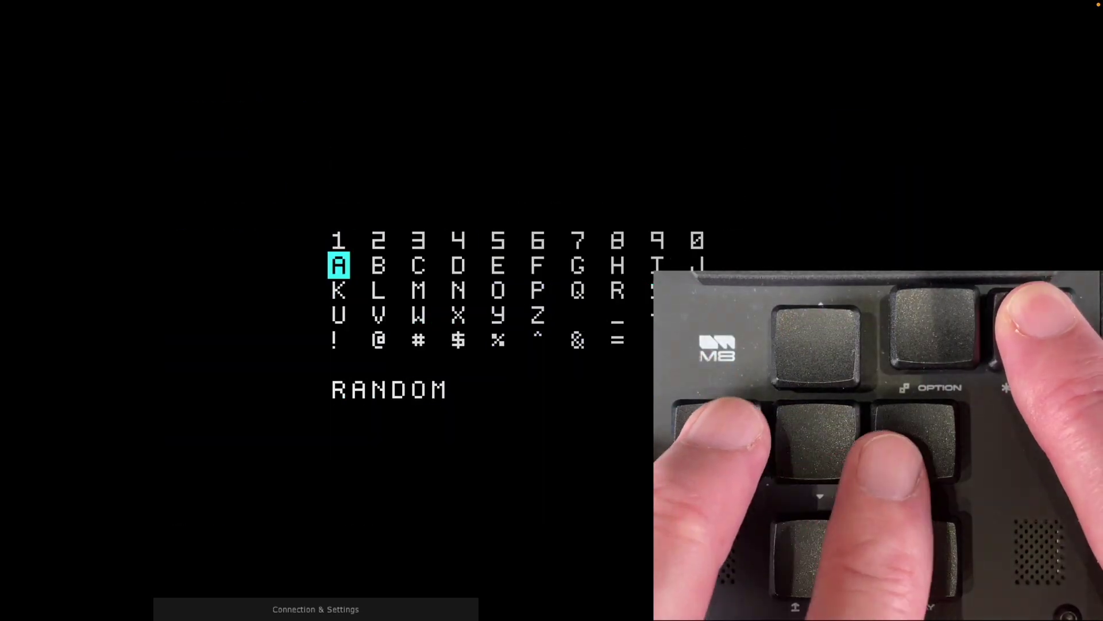
pyautogui.press('Down')
pyautogui.press('z')
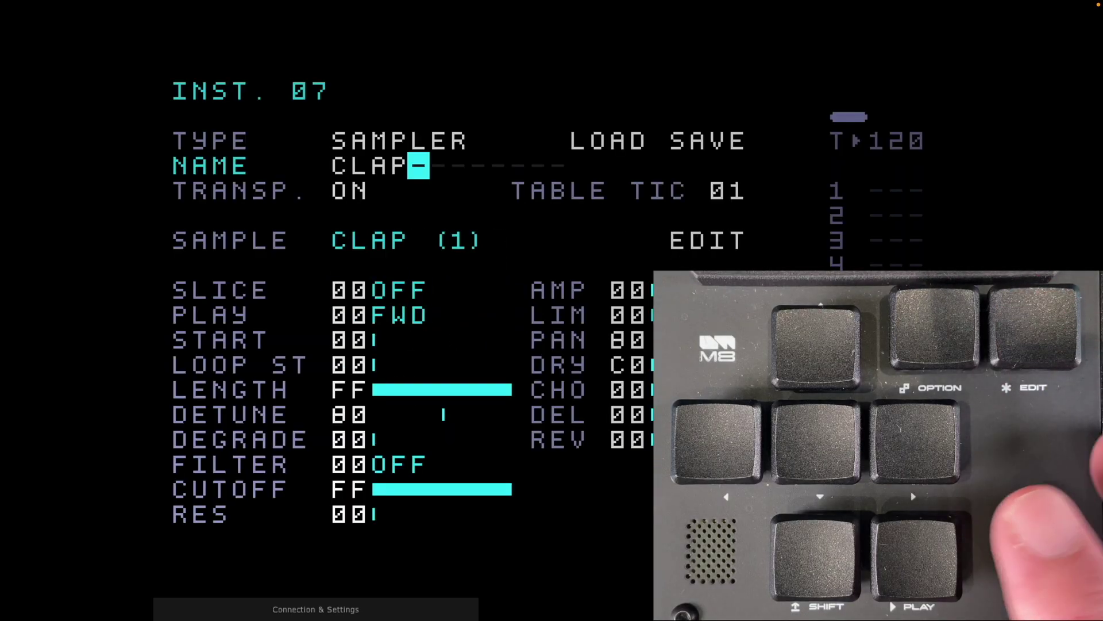
pyautogui.press('space')
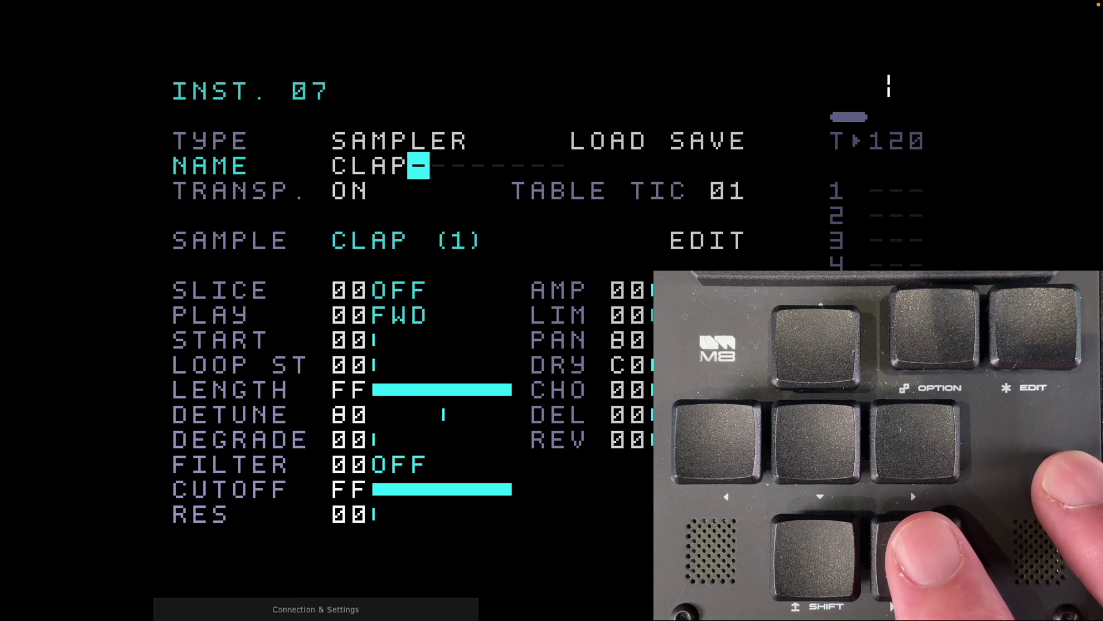
pyautogui.press('space')
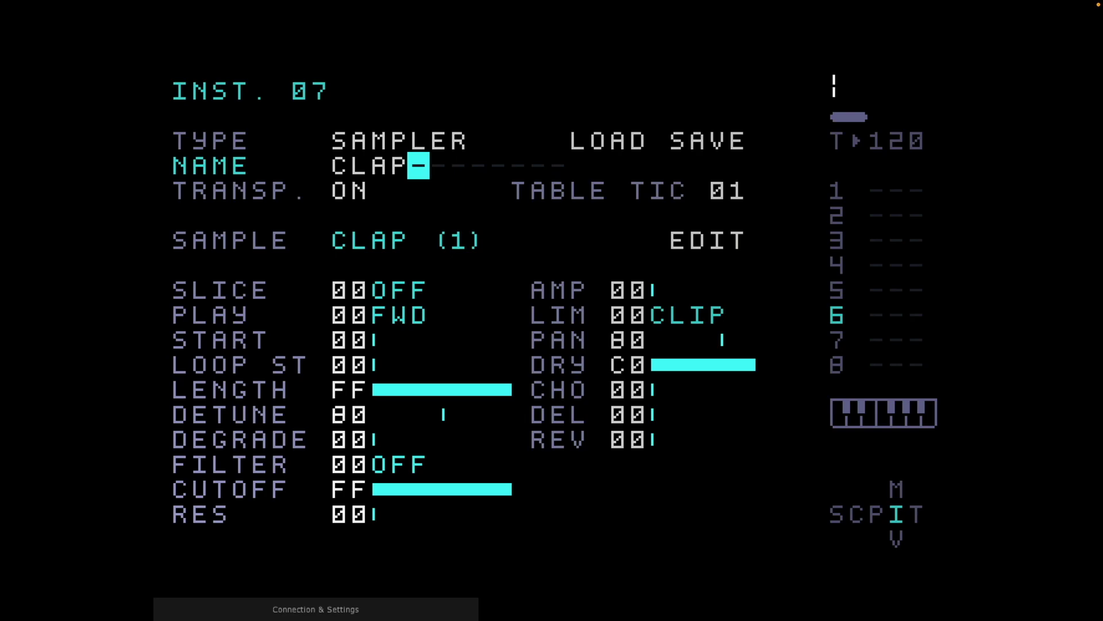
# Step: Set the reverb send (REV) of instrument 07 to 67 and preview the clap
pyautogui.press('Down')
pyautogui.press('Down')
pyautogui.press('Down')
pyautogui.press('Down')
pyautogui.press('Down')
pyautogui.press('Down')
pyautogui.press('Down')
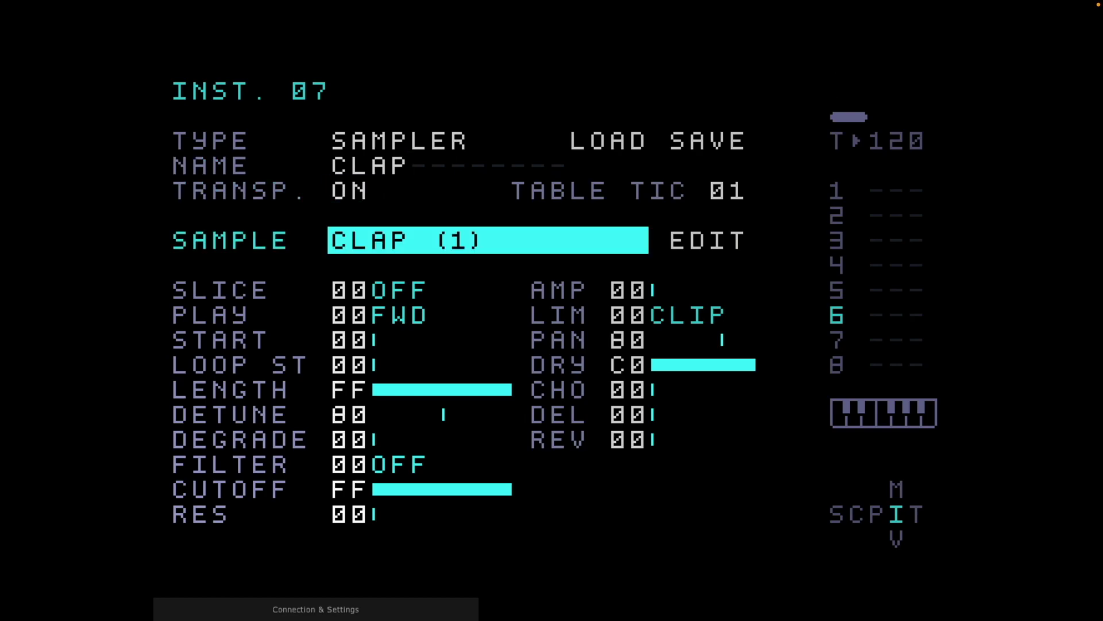
pyautogui.press('Down')
pyautogui.press('Down')
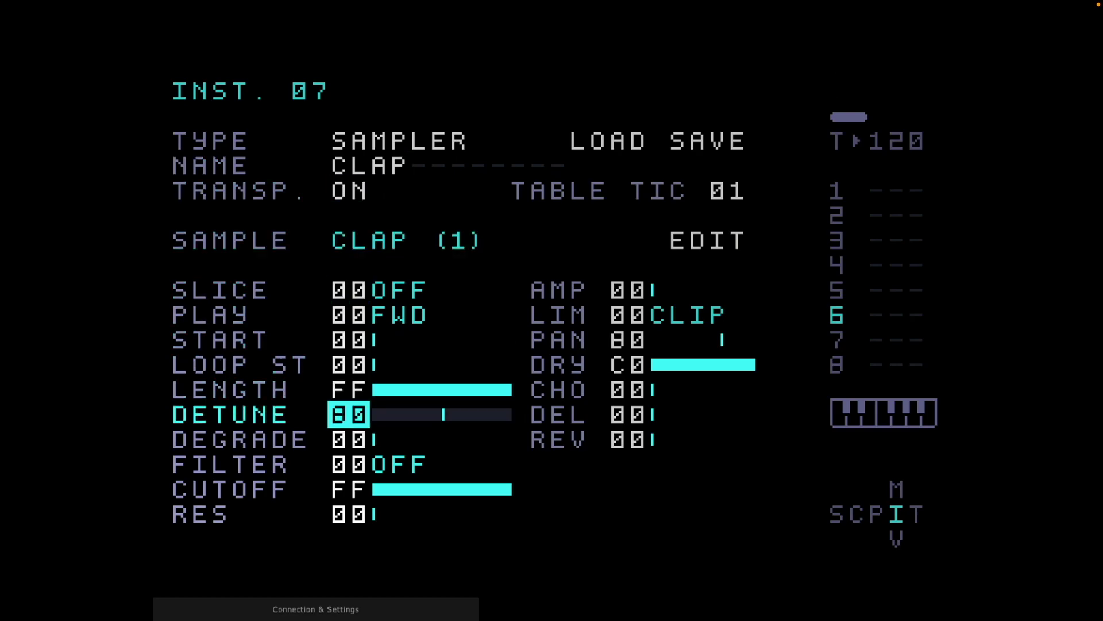
pyautogui.press('Right')
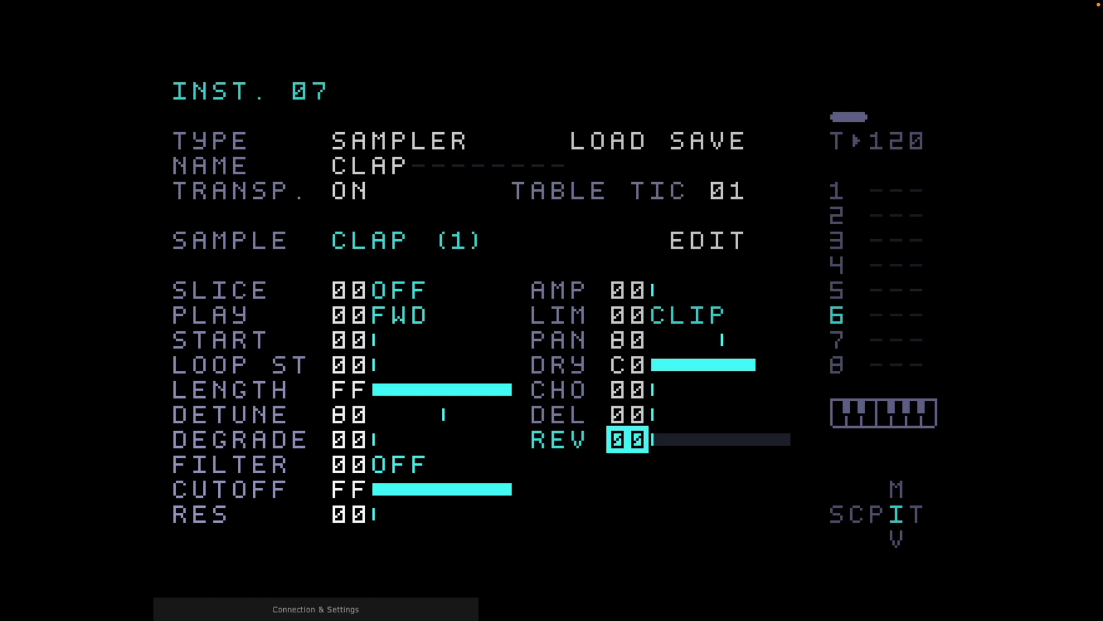
pyautogui.hotkey('x', 'Up')
pyautogui.hotkey('x', 'Up')
pyautogui.hotkey('x', 'Up')
pyautogui.hotkey('x', 'Up')
pyautogui.hotkey('x', 'Up')
pyautogui.hotkey('x', 'Right')
pyautogui.hotkey('x', 'Right')
pyautogui.hotkey('x', 'Right')
pyautogui.hotkey('x', 'Right')
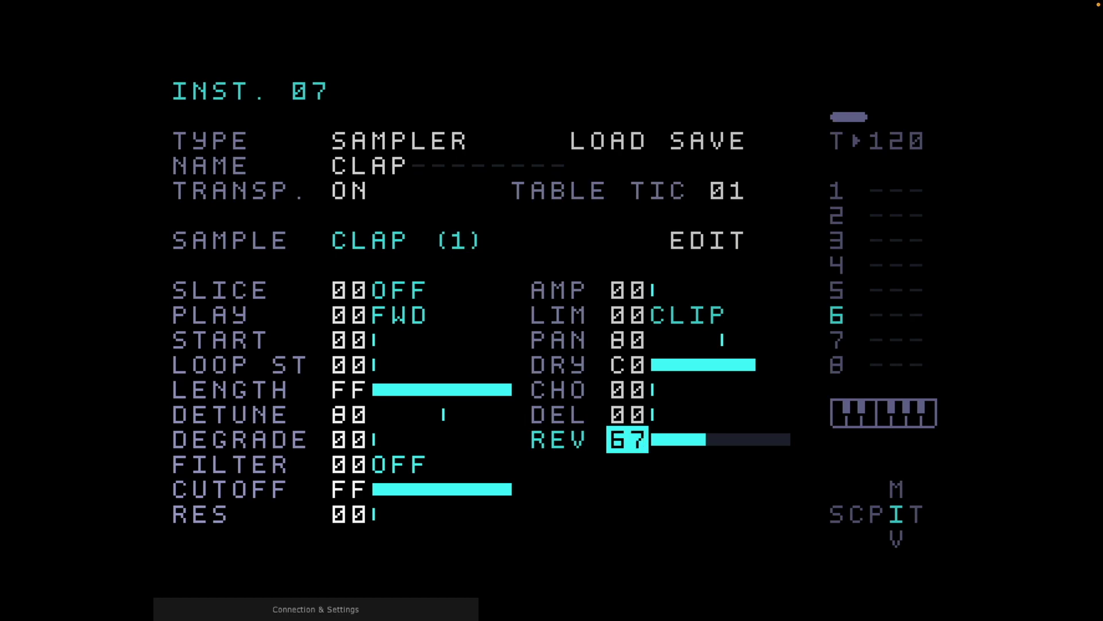
pyautogui.press('x')
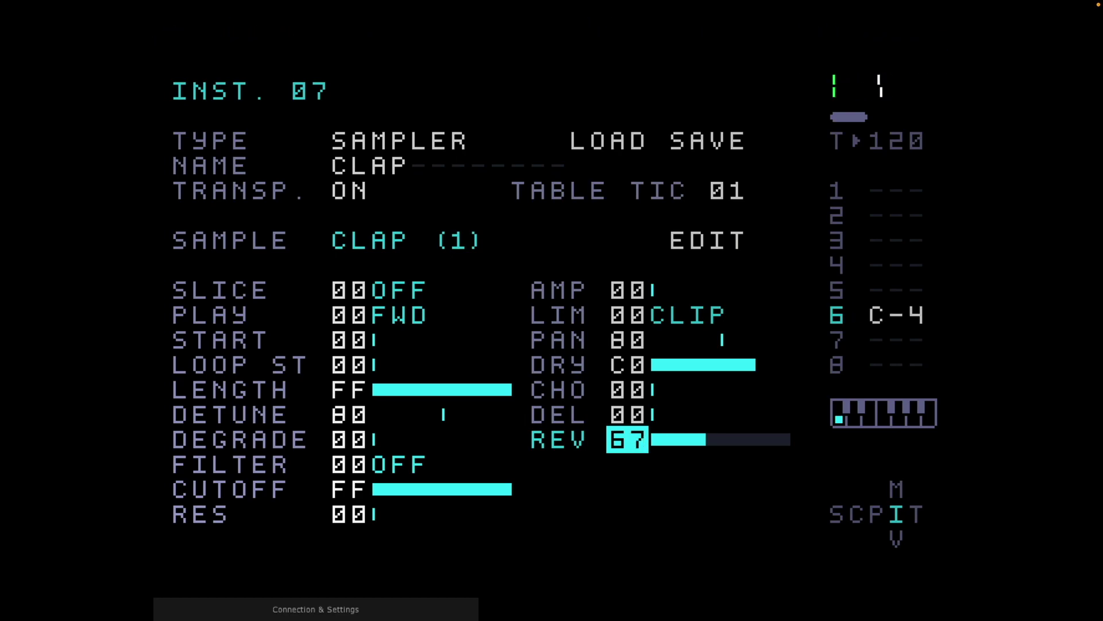
pyautogui.press('x')
# Step: Raise the dry level (DRY) of instrument 07 to CF and preview the clap
pyautogui.press('Up')
pyautogui.press('Up')
pyautogui.press('Up')
pyautogui.hotkey('x', 'Up')
pyautogui.hotkey('x', 'Left')
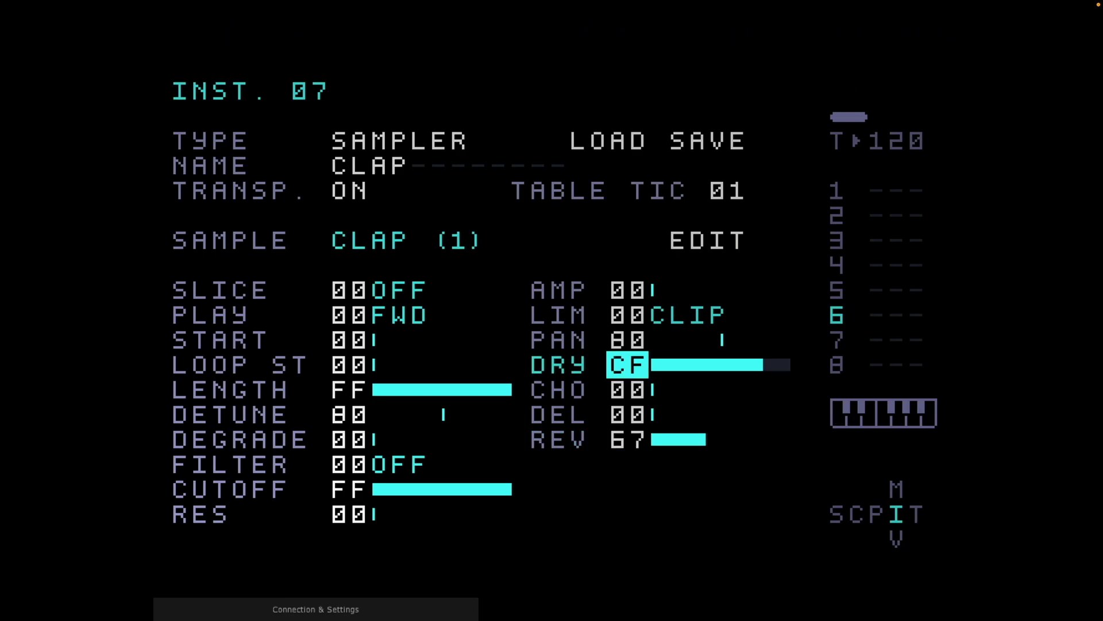
pyautogui.press('x')
# Step: Start the song playback and open the mixer to watch the track levels
pyautogui.press('space')
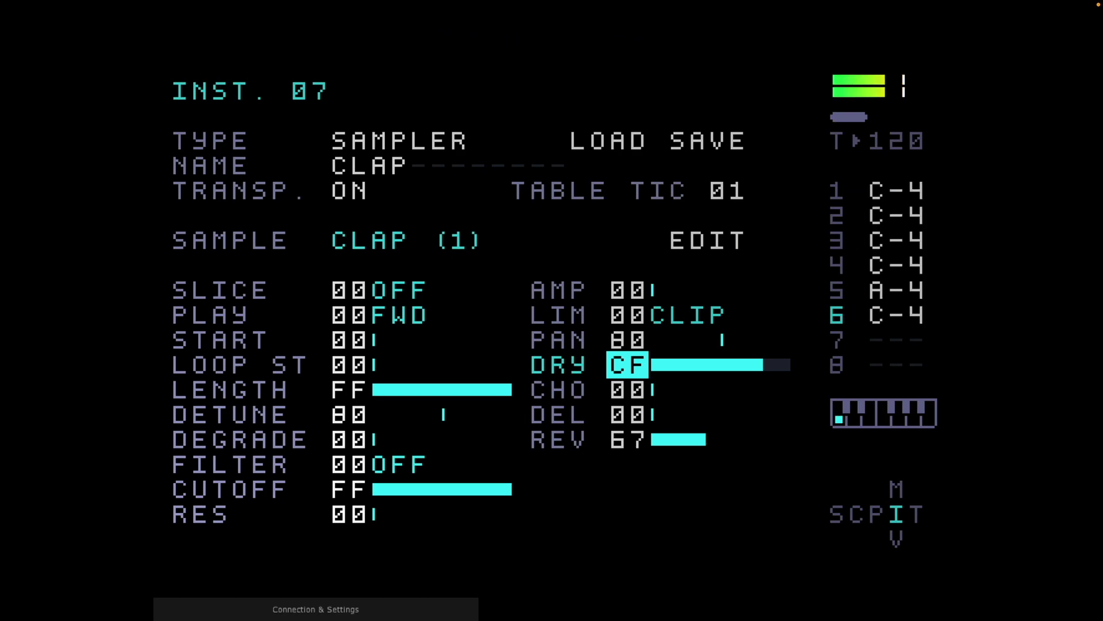
pyautogui.hotkey('shift', 'Down')
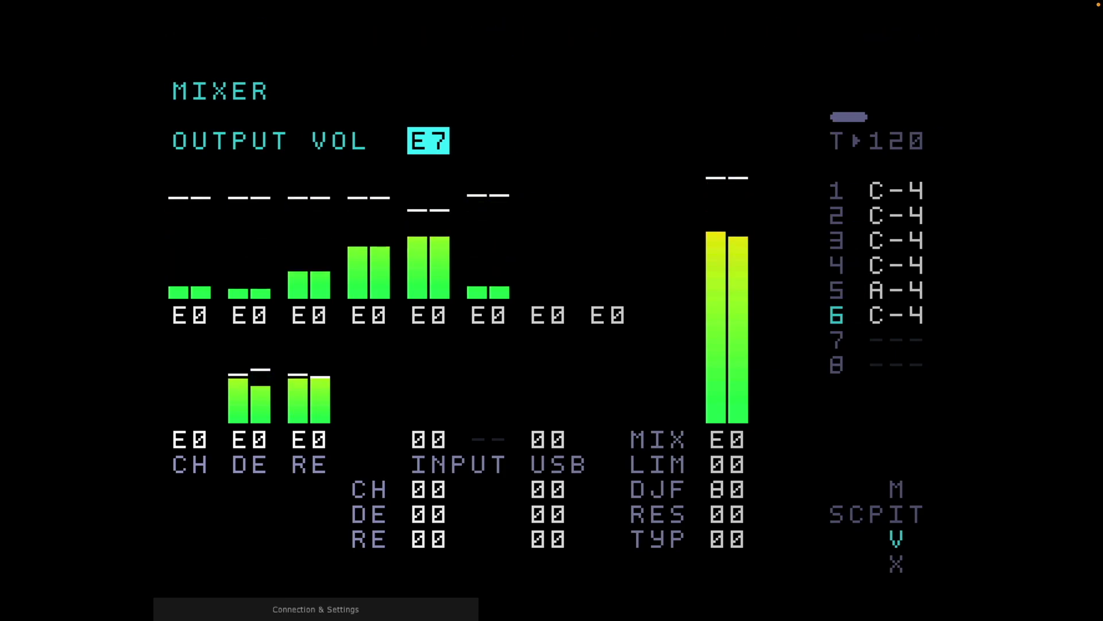
# Step: Return from the mixer to the song grid and stop the playback
pyautogui.hotkey('shift', 'Up')
pyautogui.hotkey('shift', 'Up')
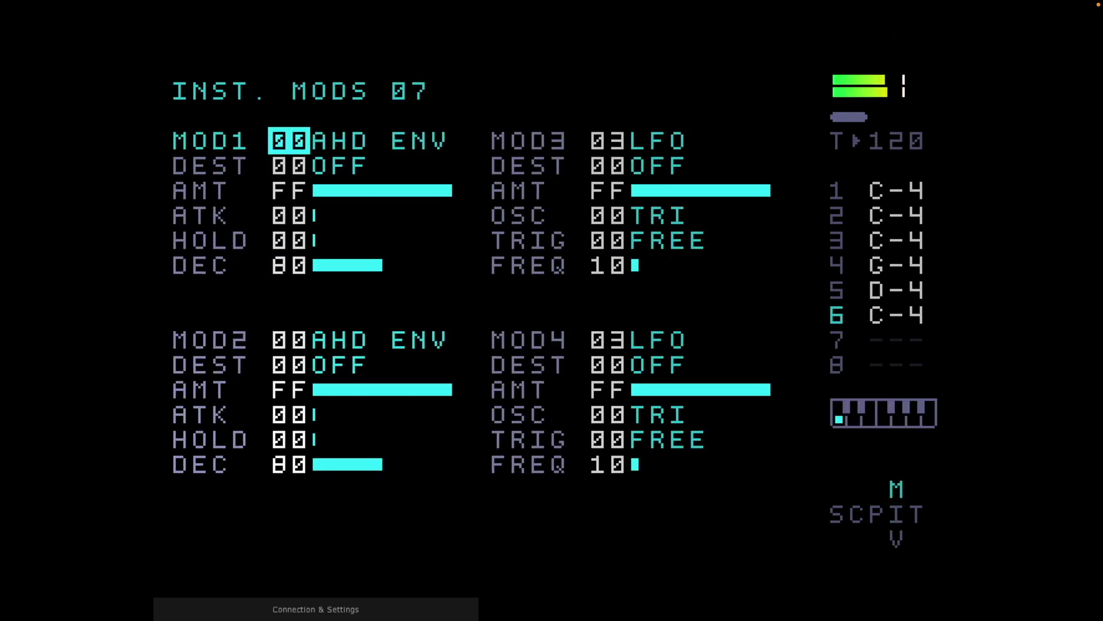
pyautogui.hotkey('shift', 'Down')
pyautogui.hotkey('shift', 'Left')
pyautogui.hotkey('shift', 'Left')
pyautogui.hotkey('shift', 'Left')
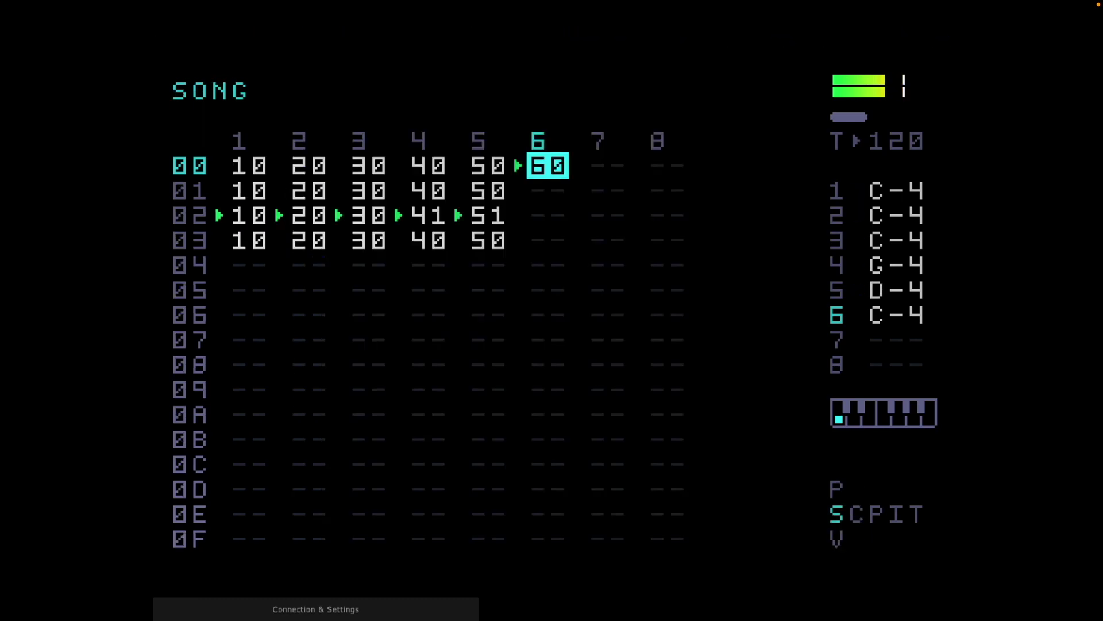
pyautogui.press('space')
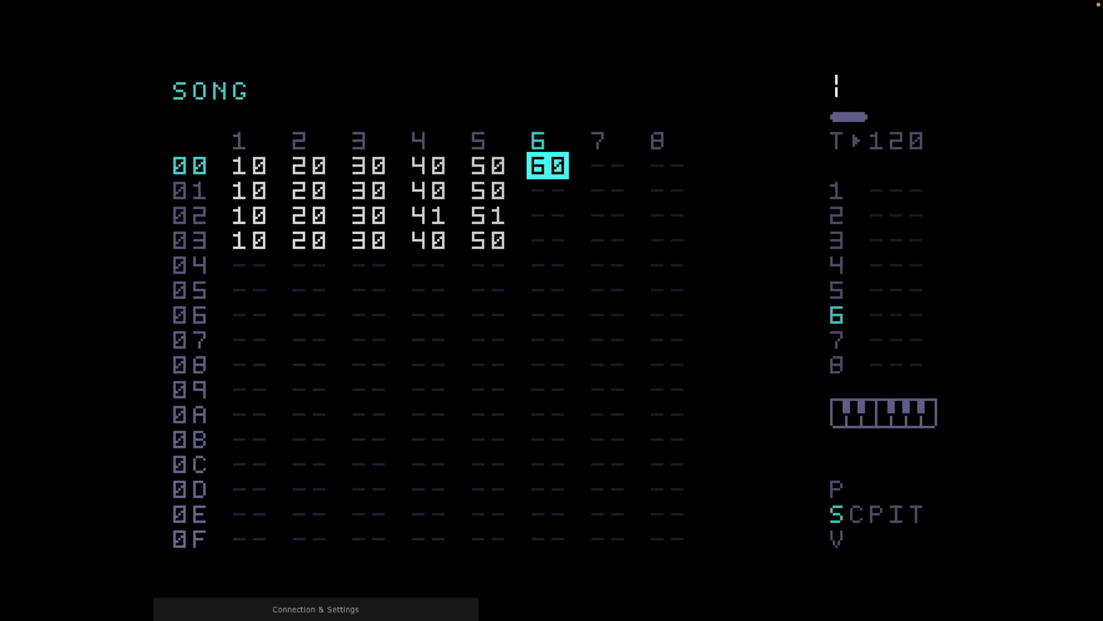
# Step: Enter chain 60 on track 6 in song rows 01 to 03
pyautogui.press('Down')
pyautogui.press('x')
pyautogui.press('Down')
pyautogui.press('x')
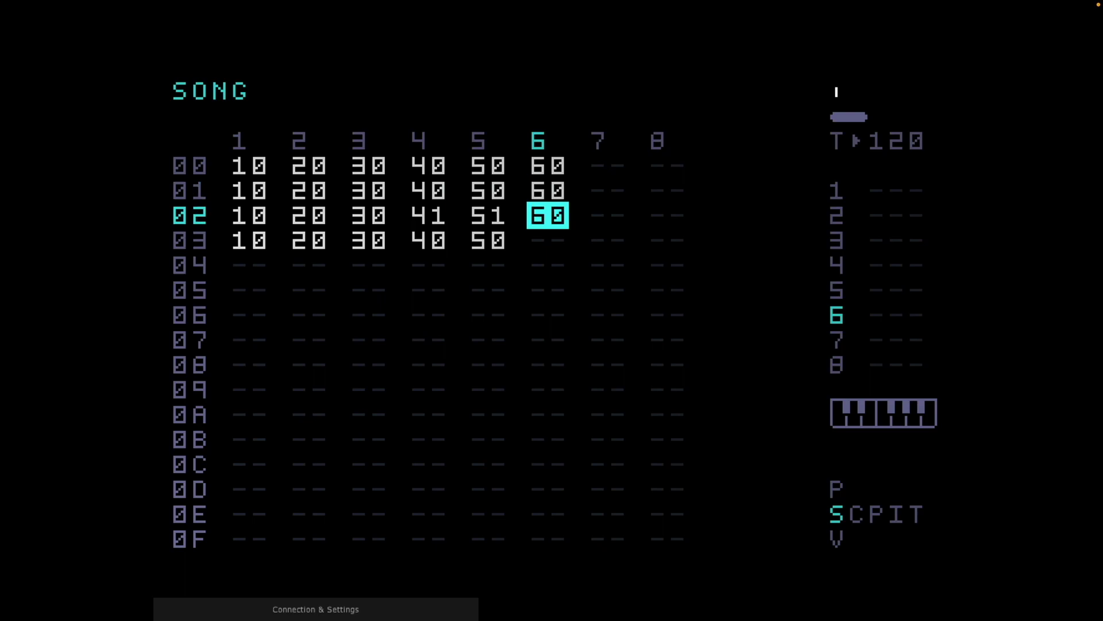
pyautogui.press('Down')
pyautogui.press('x')
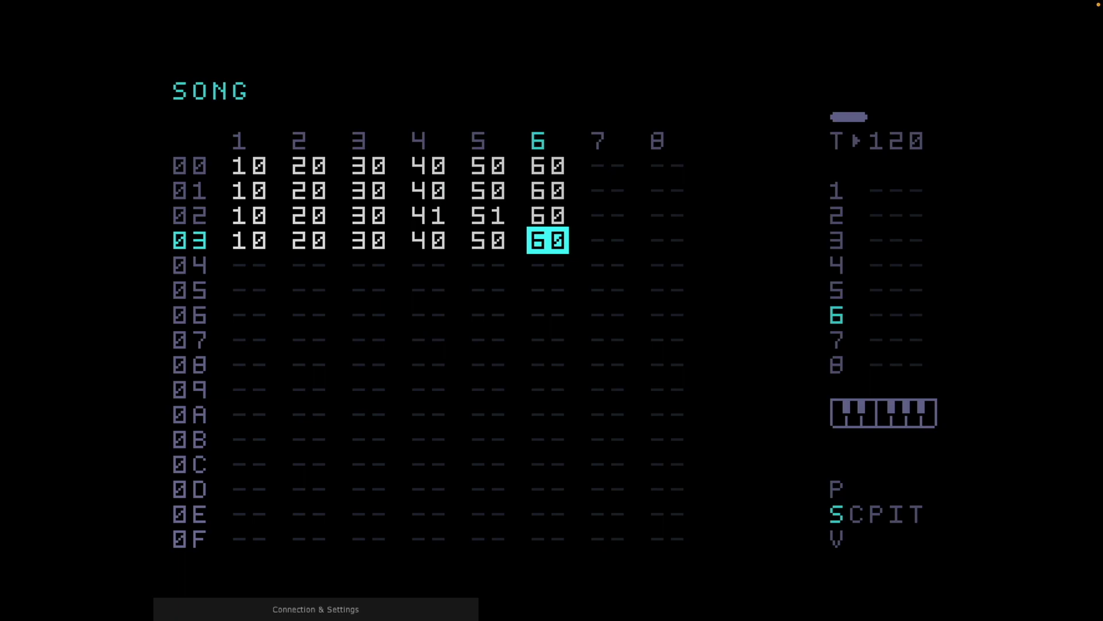
# Step: Extend track 1 with chain 10 in rows 04 to 09 and enter FE in rows 0A and 0B
pyautogui.click(249, 240)
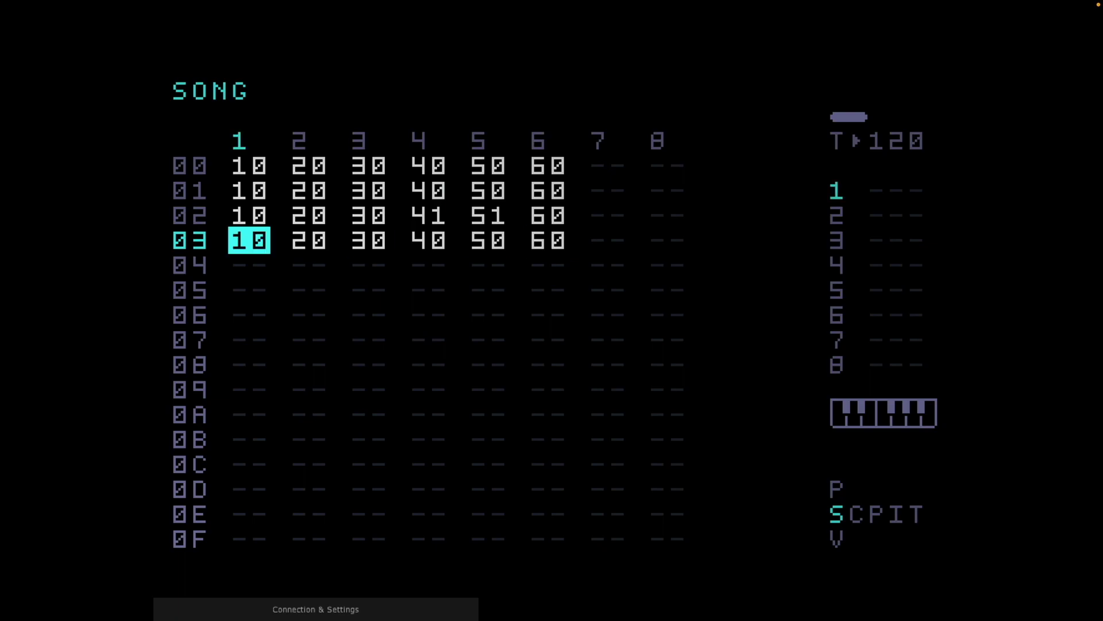
pyautogui.press('Down')
pyautogui.press('x')
pyautogui.press('Down')
pyautogui.press('x')
pyautogui.press('Down')
pyautogui.press('x')
pyautogui.press('Down')
pyautogui.press('x')
pyautogui.press('Down')
pyautogui.press('x')
pyautogui.press('Down')
pyautogui.press('x')
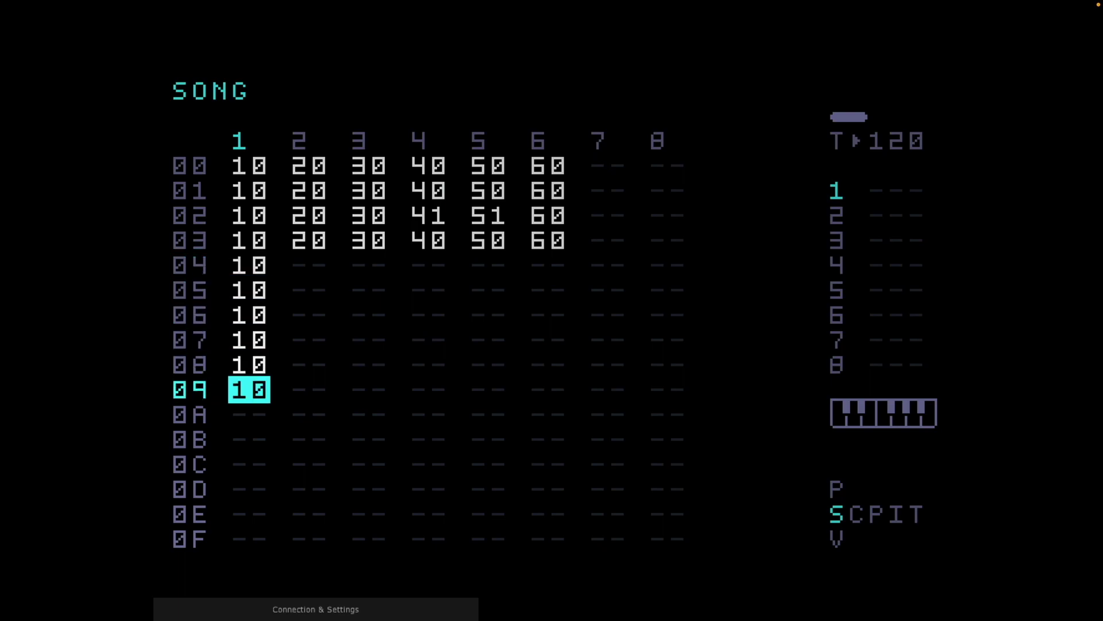
pyautogui.click(249, 415)
# Step: On track 2, enter FE in row 00, chain 20 in rows 04 to 09, and FE in rows 0A and 0B
pyautogui.click(309, 414)
pyautogui.click(308, 166)
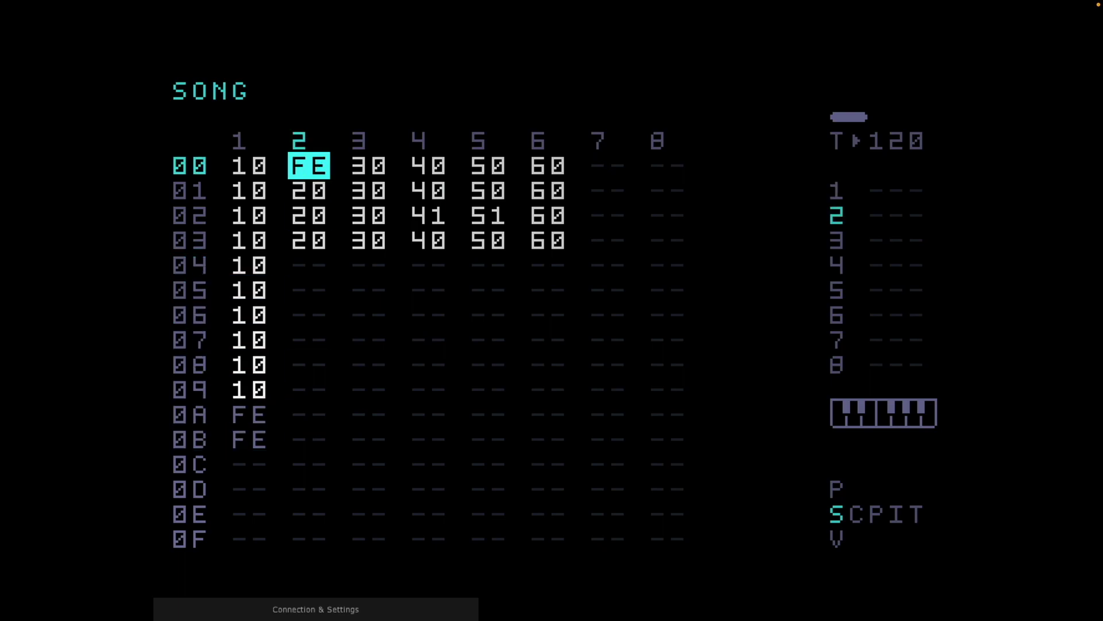
pyautogui.click(309, 265)
pyautogui.press('x')
pyautogui.press('Down')
pyautogui.press('x')
pyautogui.press('Down')
pyautogui.press('x')
pyautogui.press('Down')
pyautogui.press('x')
pyautogui.press('Down')
pyautogui.press('x')
pyautogui.press('Down')
pyautogui.press('x')
pyautogui.press('Down')
pyautogui.press('Down')
# Step: On track 3, enter FE in rows 00 and 01, chain 30 in rows 04 to 09, and FE in rows 0A and 0B
pyautogui.press('Right')
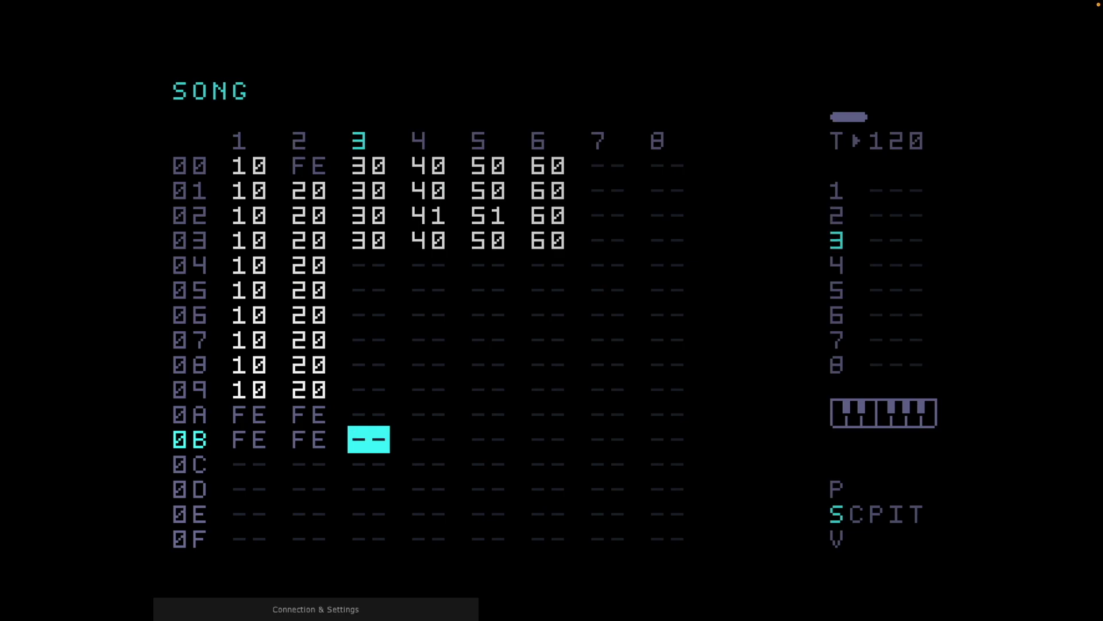
pyautogui.press('Up')
pyautogui.press('Up')
pyautogui.press('Up')
pyautogui.press('Up')
pyautogui.press('Up')
pyautogui.click(368, 166)
pyautogui.click(368, 190)
pyautogui.press('Down')
pyautogui.press('Down')
pyautogui.press('Down')
pyautogui.press('x')
pyautogui.press('Down')
pyautogui.press('x')
pyautogui.press('Down')
pyautogui.press('x')
pyautogui.press('Down')
pyautogui.press('x')
pyautogui.press('Down')
pyautogui.press('x')
pyautogui.press('Down')
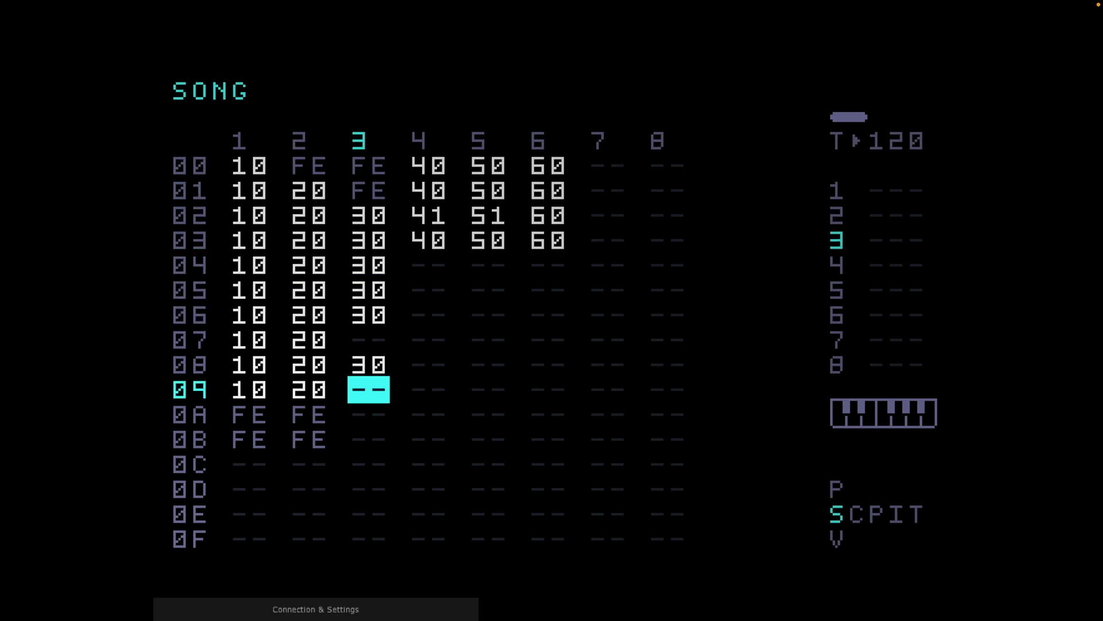
pyautogui.press('x')
pyautogui.click(368, 415)
pyautogui.click(368, 439)
# Step: On track 4, enter FE in rows 00 and 01, chain 40 in row 02, 41 in row 04 and 40 in rows 05 to 07
pyautogui.click(428, 289)
pyautogui.click(428, 166)
pyautogui.click(428, 190)
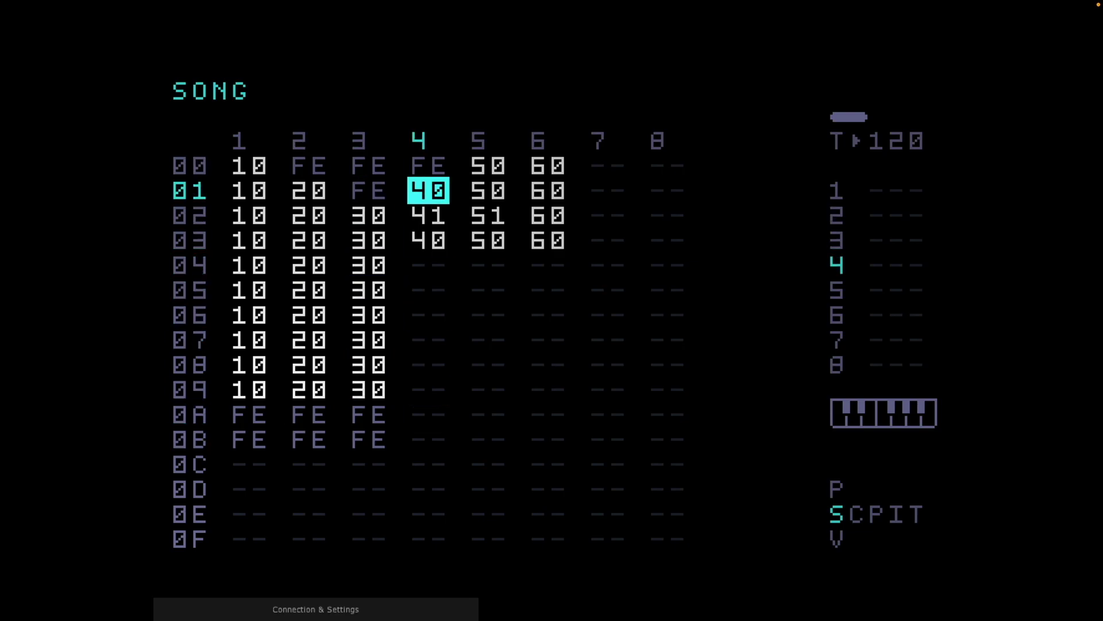
pyautogui.click(428, 215)
pyautogui.press('Down')
pyautogui.press('x')
pyautogui.hotkey('x', 'Right')
pyautogui.press('Down')
pyautogui.press('x')
pyautogui.press('Down')
pyautogui.press('x')
pyautogui.press('Down')
pyautogui.press('x')
pyautogui.press('Down')
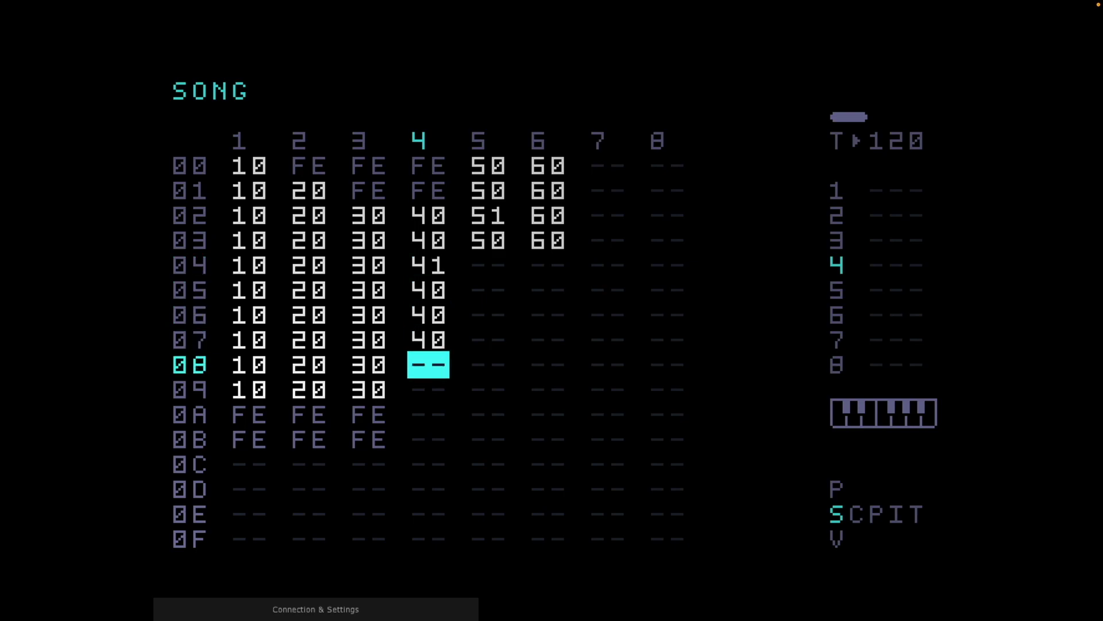
# Step: Finish track 4 with chain 41 in row 08, 40 in row 09 and FE in rows 0A and 0B
pyautogui.press('x')
pyautogui.hotkey('x', 'Right')
pyautogui.press('Down')
pyautogui.press('x')
pyautogui.click(429, 415)
pyautogui.click(428, 439)
# Step: On track 5, enter FE in rows 00 and 01, chain 50 in row 02, 51 in row 04 and 50 in rows 05 to 07
pyautogui.click(487, 166)
pyautogui.click(488, 190)
pyautogui.click(488, 216)
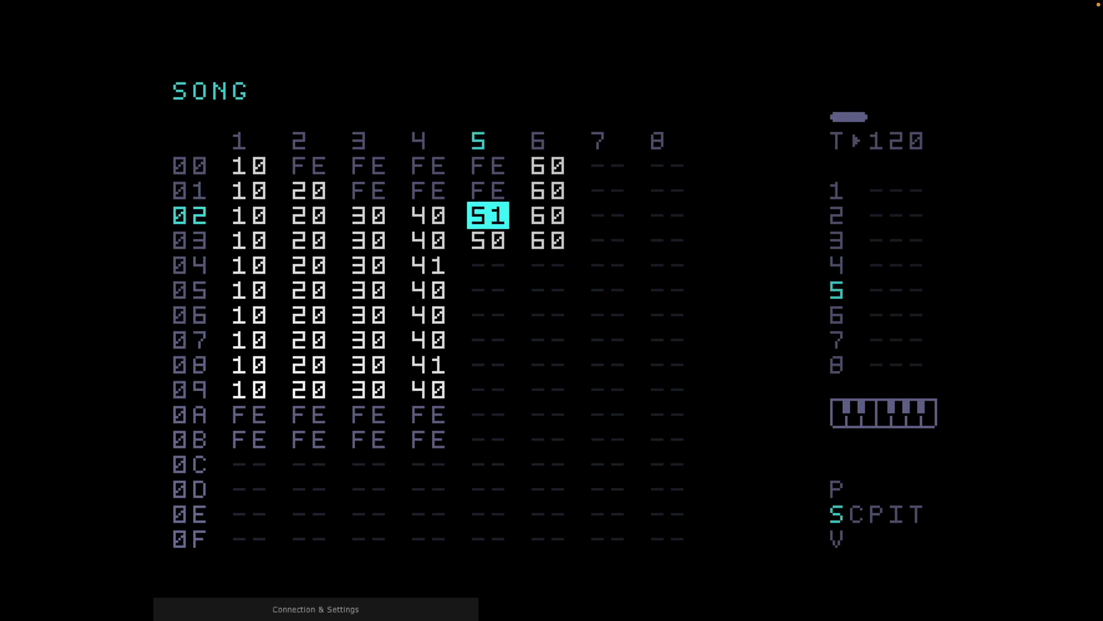
pyautogui.hotkey('x', 'Left')
pyautogui.press('Down')
pyautogui.press('Down')
pyautogui.press('x')
pyautogui.hotkey('x', 'Right')
pyautogui.press('Down')
pyautogui.press('x')
pyautogui.press('Down')
pyautogui.press('x')
pyautogui.press('Down')
pyautogui.press('x')
# Step: Finish track 5 with chain 51 in row 08, 50 in row 09 and FE in rows 0A and 0B
pyautogui.press('Down')
pyautogui.press('x')
pyautogui.hotkey('x', 'Right')
pyautogui.press('Down')
pyautogui.press('x')
pyautogui.press('Down')
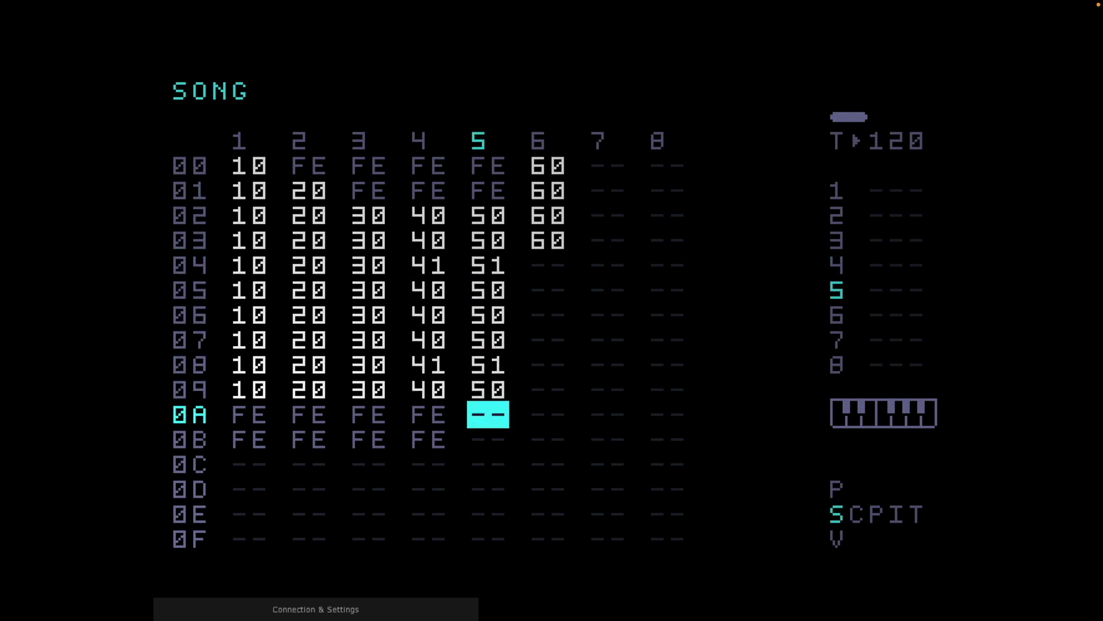
pyautogui.press('x')
pyautogui.press('Down')
pyautogui.press('Down')
pyautogui.press('Up')
pyautogui.press('x')
# Step: Replace the clap chain on track 6 with FE in rows 00 and 01
pyautogui.hotkey('x', 'Right')
pyautogui.press('Up')
pyautogui.press('Up')
pyautogui.press('Up')
pyautogui.press('Up')
pyautogui.press('Up')
pyautogui.press('Up')
pyautogui.press('Up')
pyautogui.press('Up')
pyautogui.press('Up')
pyautogui.press('Up')
pyautogui.press('Up')
pyautogui.press('x')
pyautogui.press('Down')
pyautogui.press('x')
# Step: Extend track 6 with chain 60 in rows 04 to 09 and enter FE in rows 0A and 0B
pyautogui.press('Down')
pyautogui.press('Down')
pyautogui.press('Down')
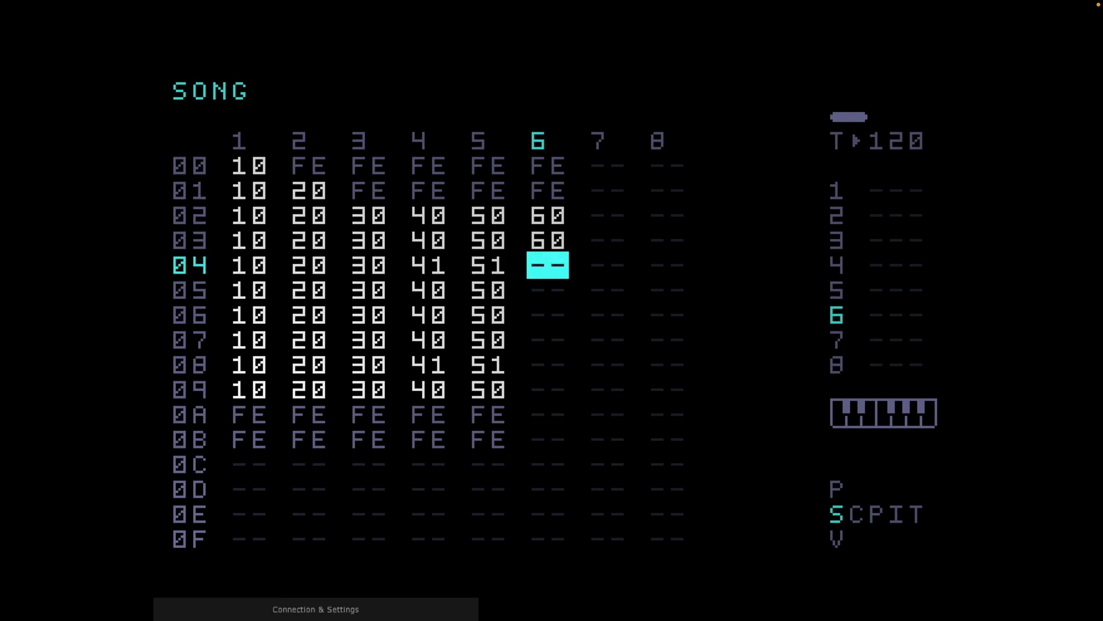
pyautogui.press('x')
pyautogui.press('Down')
pyautogui.press('x')
pyautogui.press('Down')
pyautogui.press('x')
pyautogui.press('Down')
pyautogui.press('x')
pyautogui.press('Down')
pyautogui.press('x')
pyautogui.press('Down')
pyautogui.press('x')
pyautogui.press('Down')
pyautogui.press('x')
pyautogui.press('Down')
pyautogui.press('x')
# Step: Save the project DEMO 1 from the project settings
pyautogui.click(248, 265)
pyautogui.click(249, 166)
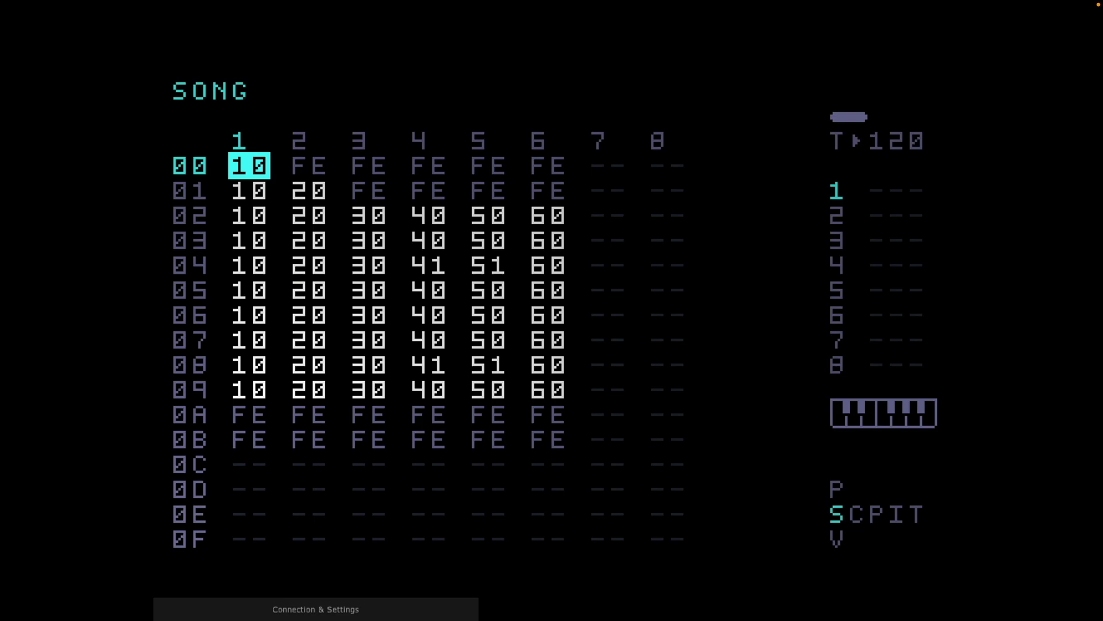
pyautogui.hotkey('shift', 'Up')
pyautogui.press('x')
pyautogui.press('x')
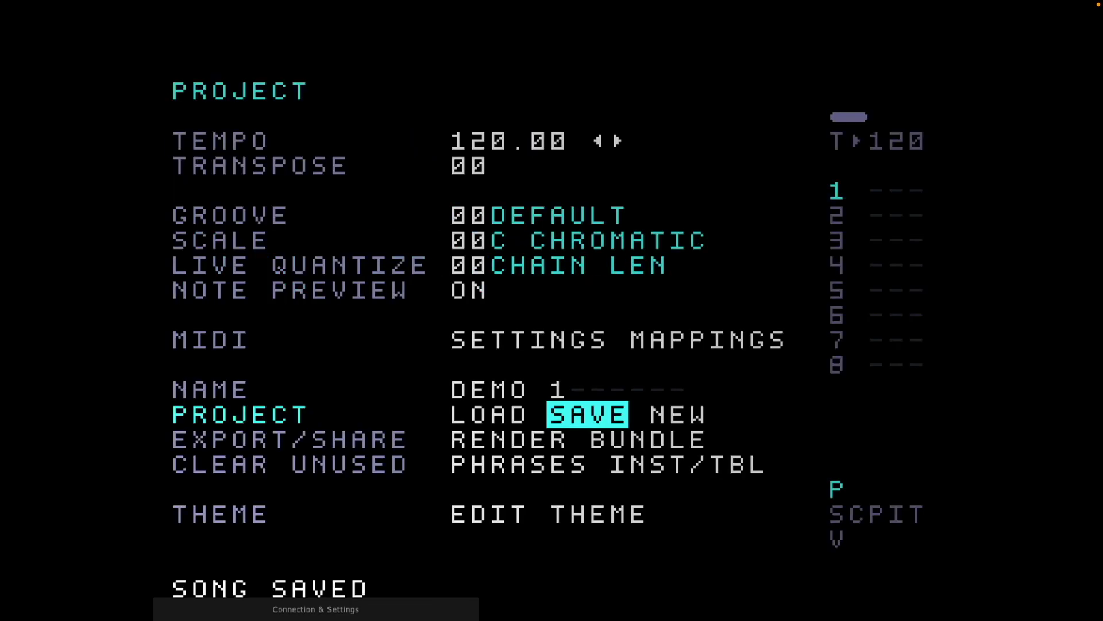
# Step: Return to the song grid, play the whole arrangement from row 00 and stop it at the end
pyautogui.hotkey('shift', 'Down')
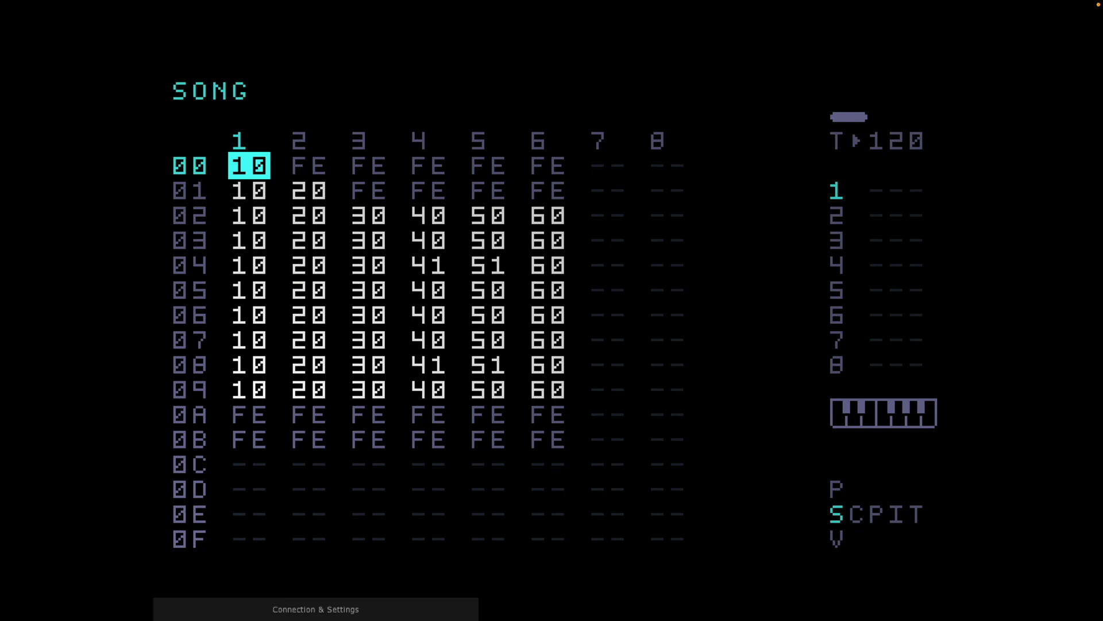
pyautogui.press('space')
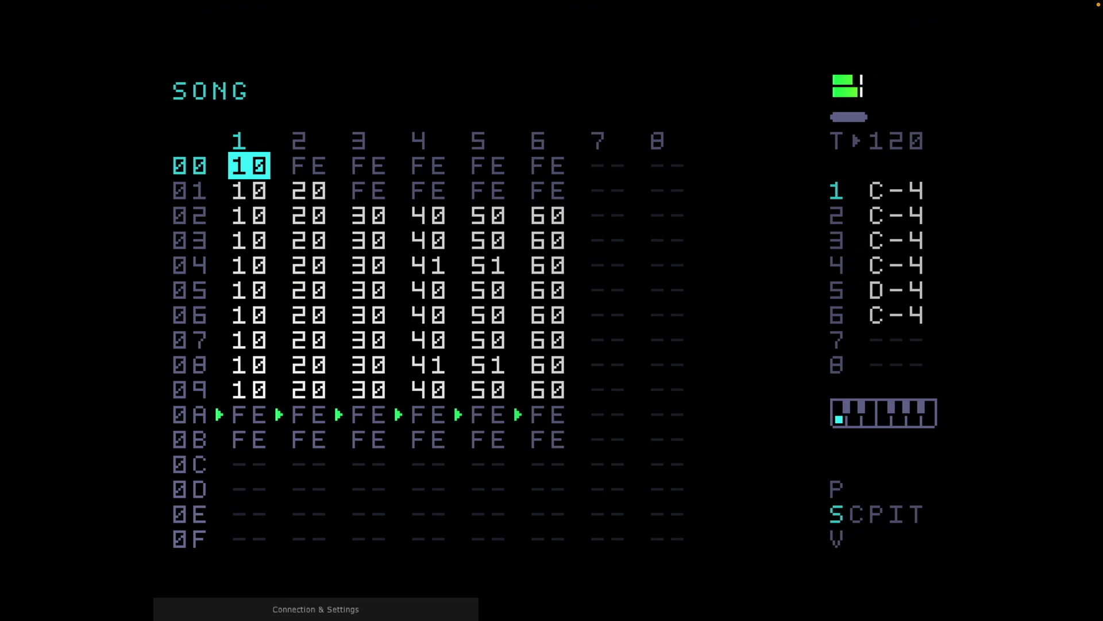
pyautogui.press('space')
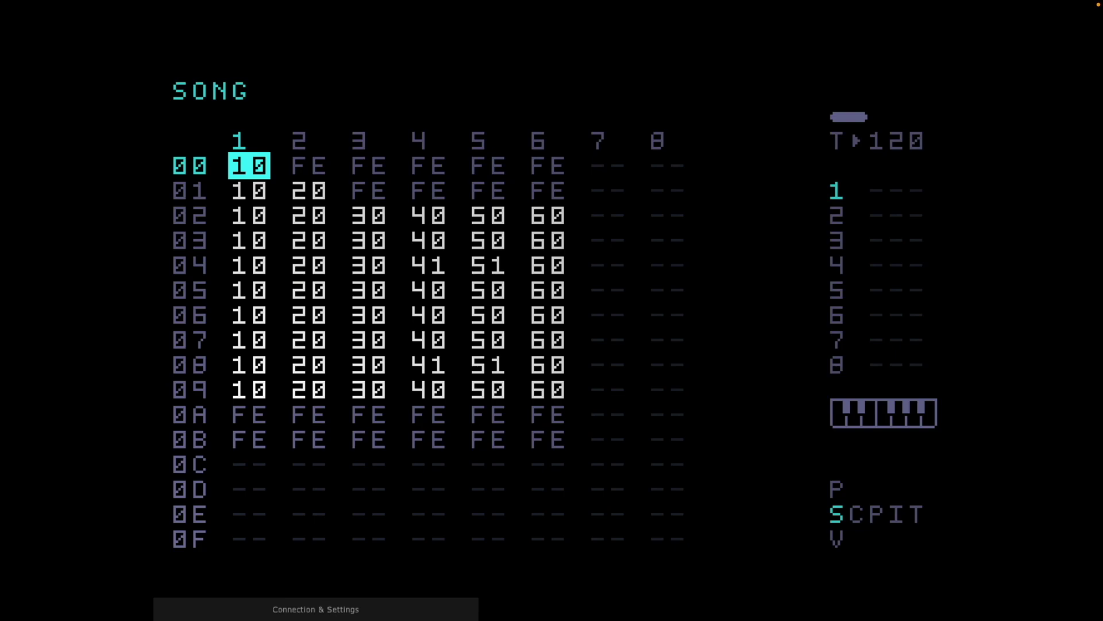